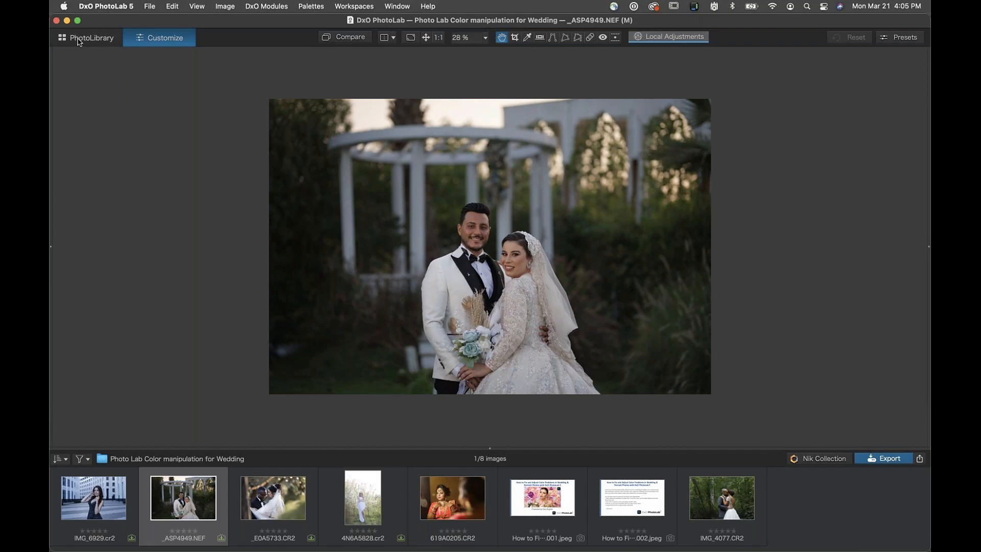
# Open the last subfolder of the wedding folder in the photo library and select the image _MAD0935.ARW.
pyautogui.click(79, 40)
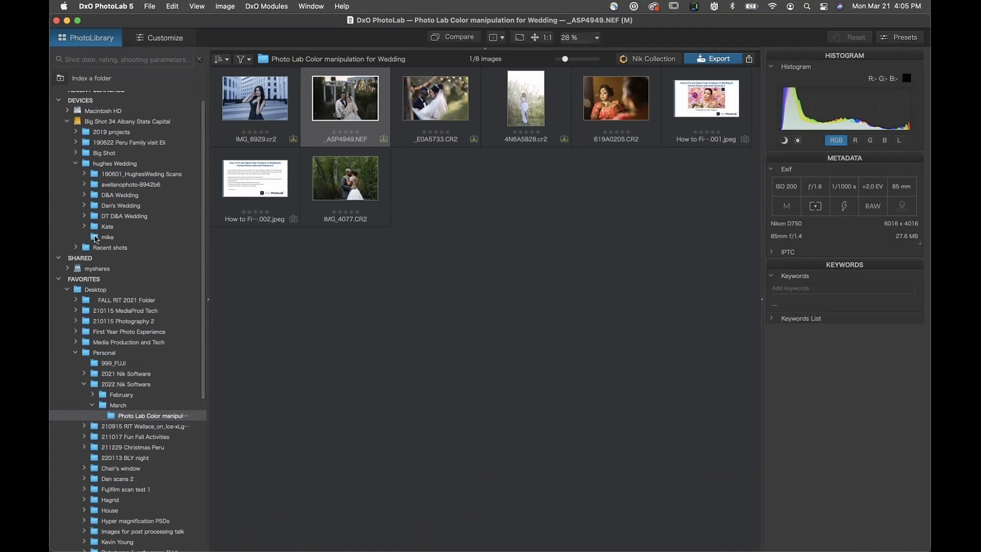
pyautogui.click(96, 237)
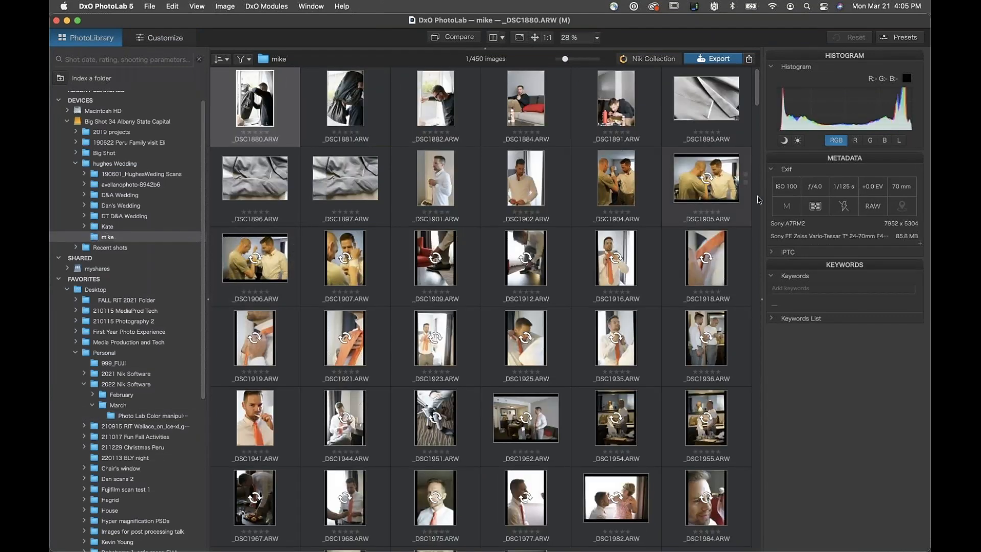
pyautogui.scroll(-10, 737, 284)
pyautogui.scroll(-20, 738, 285)
pyautogui.moveTo(750, 513); pyautogui.dragTo(758, 551)
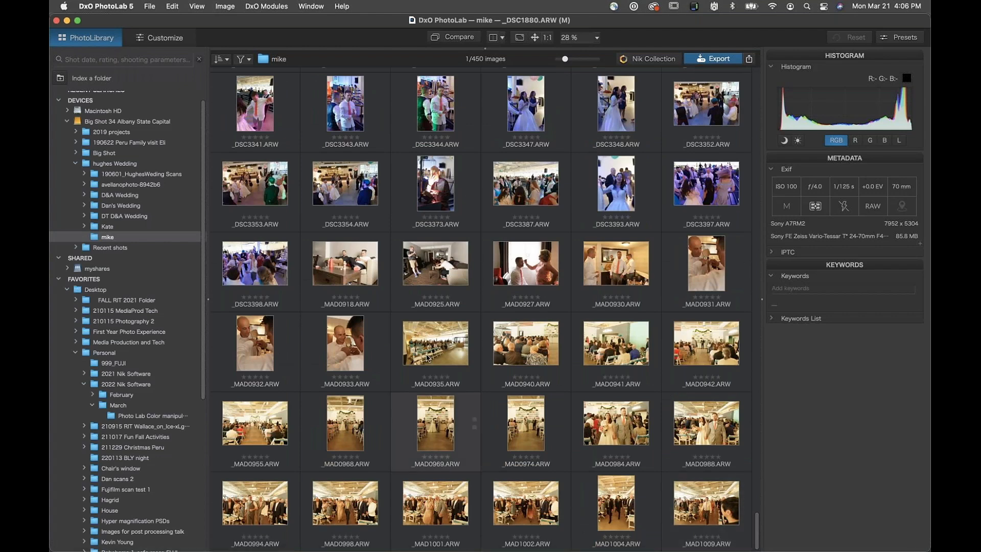
pyautogui.click(442, 351)
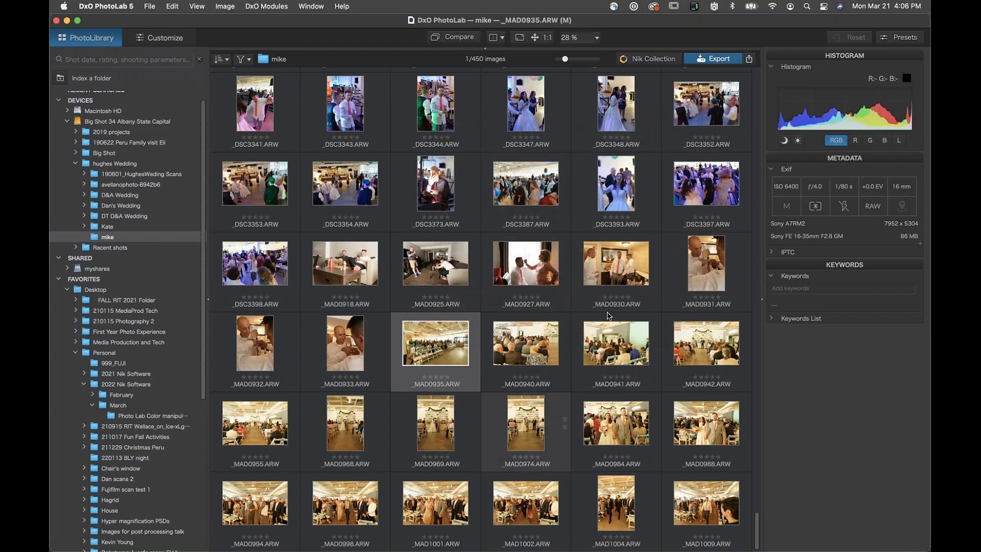
# Check the IPTC metadata of the selected photo and collapse it again.
pyautogui.click(772, 253)
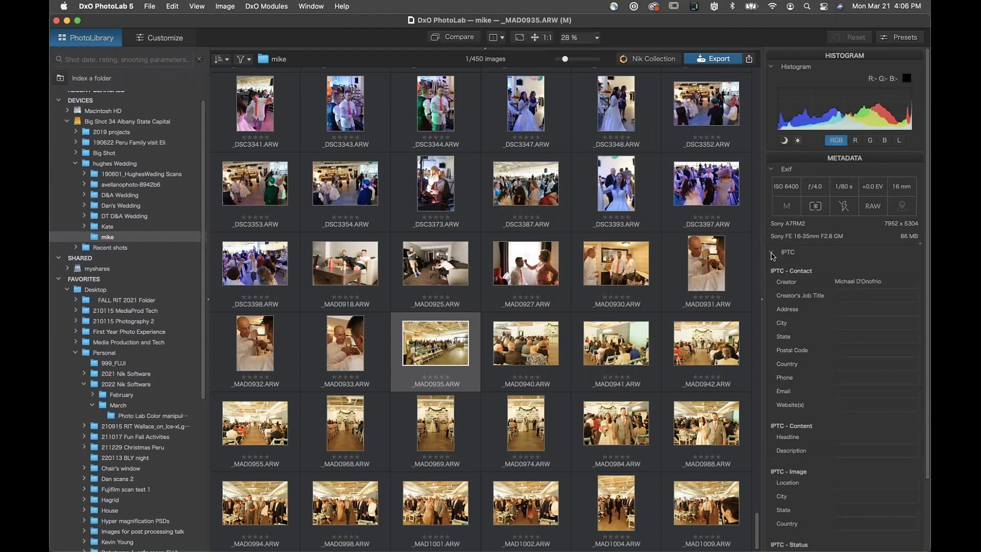
pyautogui.click(772, 253)
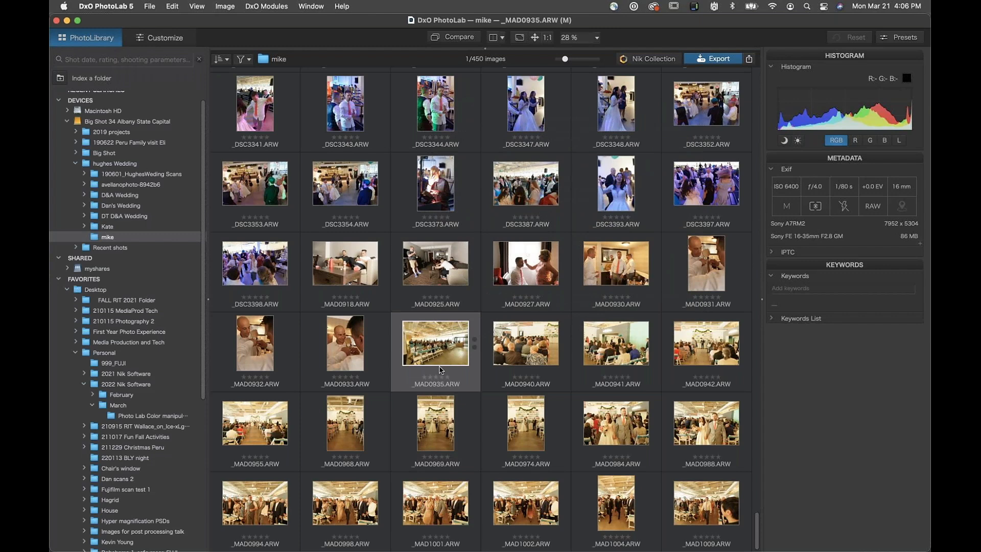
# Open the photo for customizing, with the History palette collapsed and the Preset Editor expanded.
pyautogui.click(166, 39)
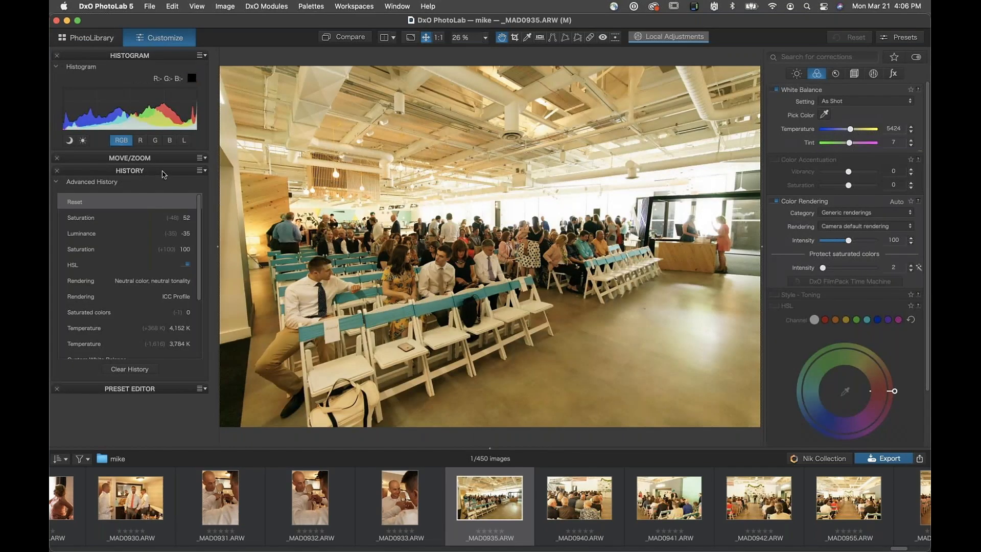
pyautogui.click(162, 172)
pyautogui.click(164, 185)
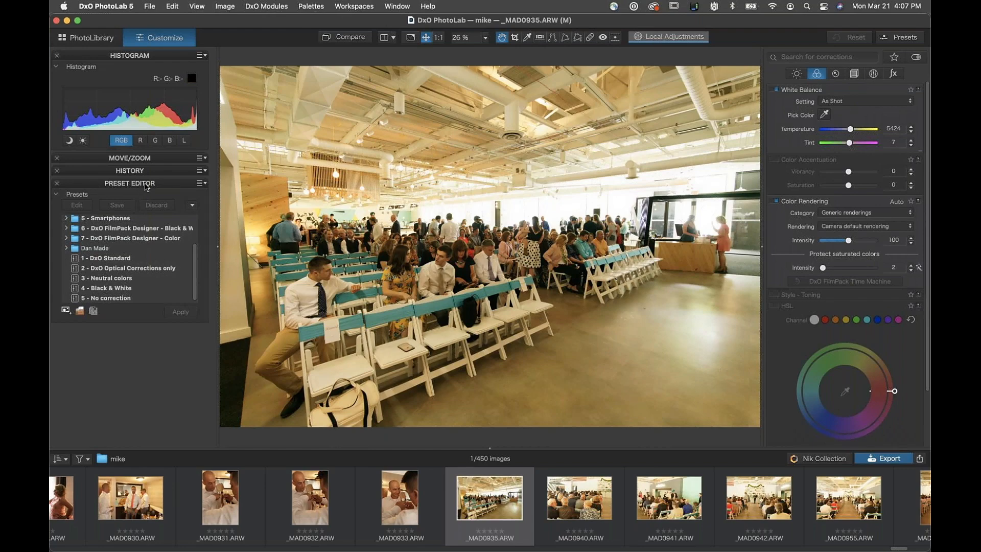
# Look into the Move/Zoom and History palettes, leaving them and the Preset Editor collapsed.
pyautogui.click(147, 182)
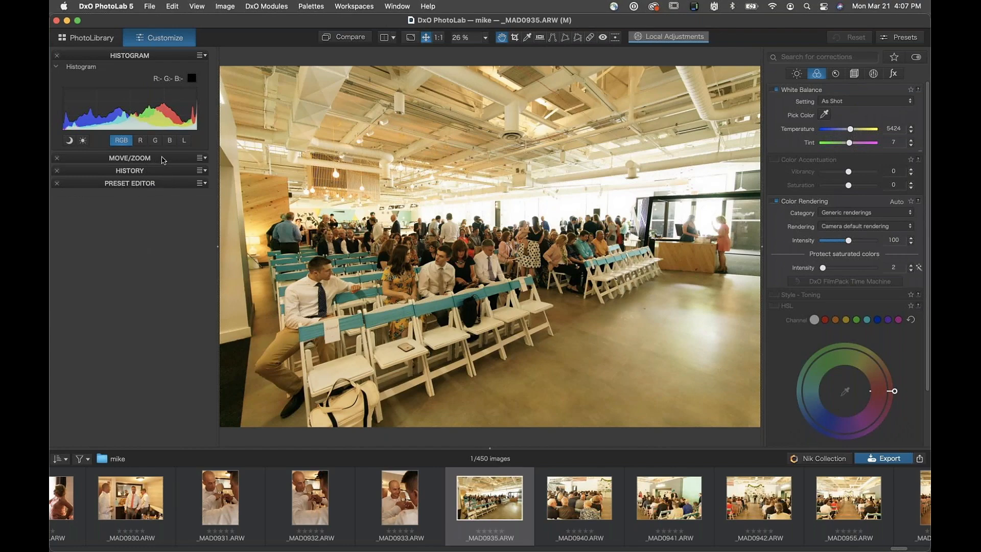
pyautogui.click(163, 158)
pyautogui.click(165, 287)
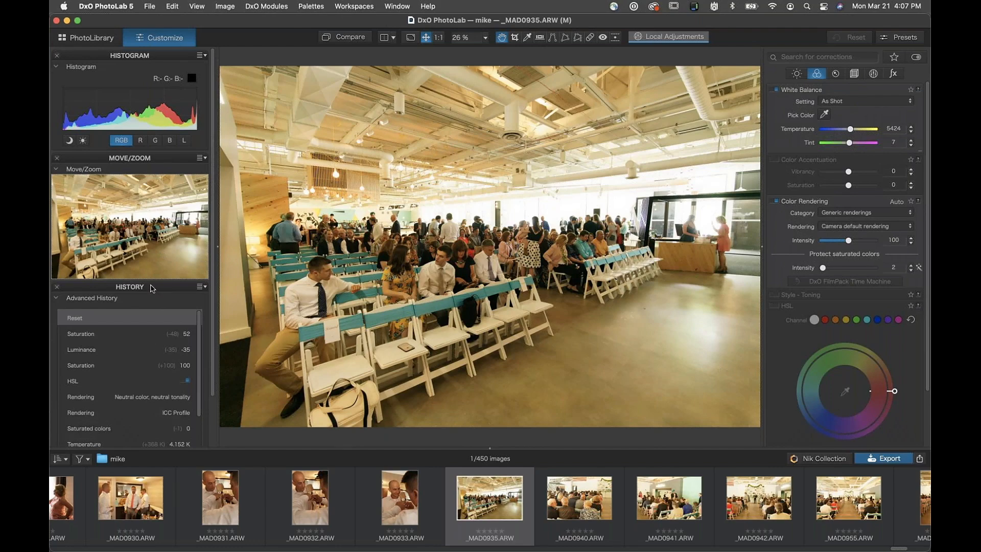
pyautogui.click(152, 288)
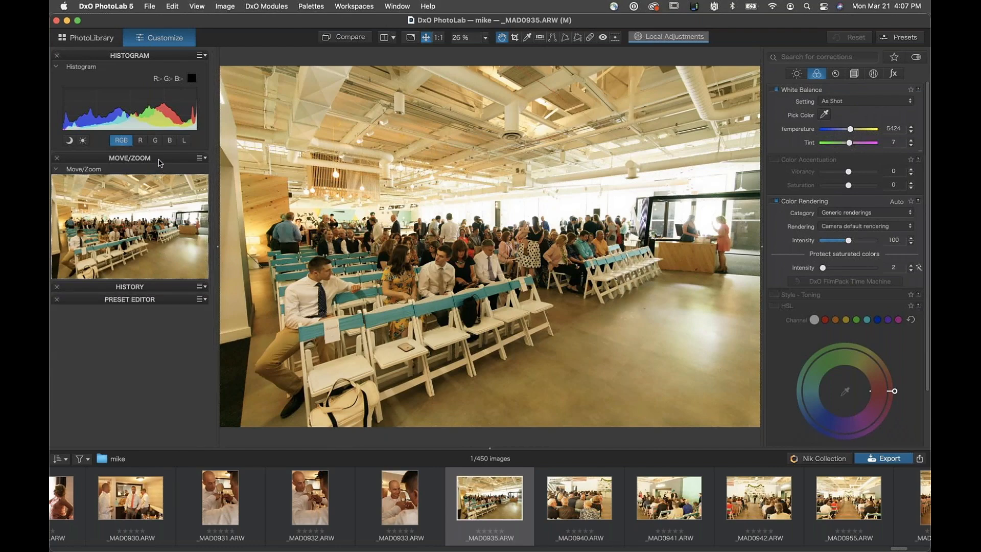
pyautogui.click(160, 162)
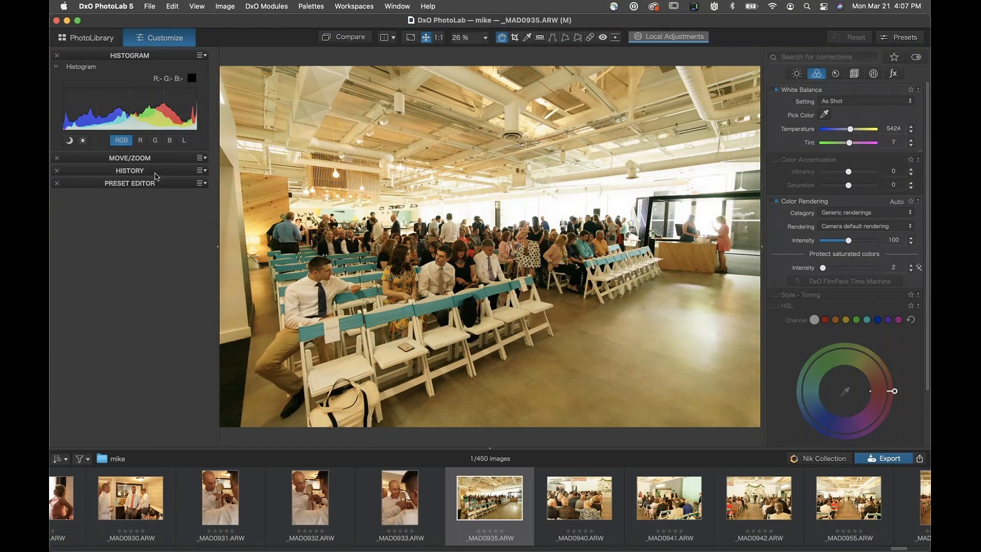
# Browse the presets in the Preset Editor and display only the Light corrections.
pyautogui.click(162, 185)
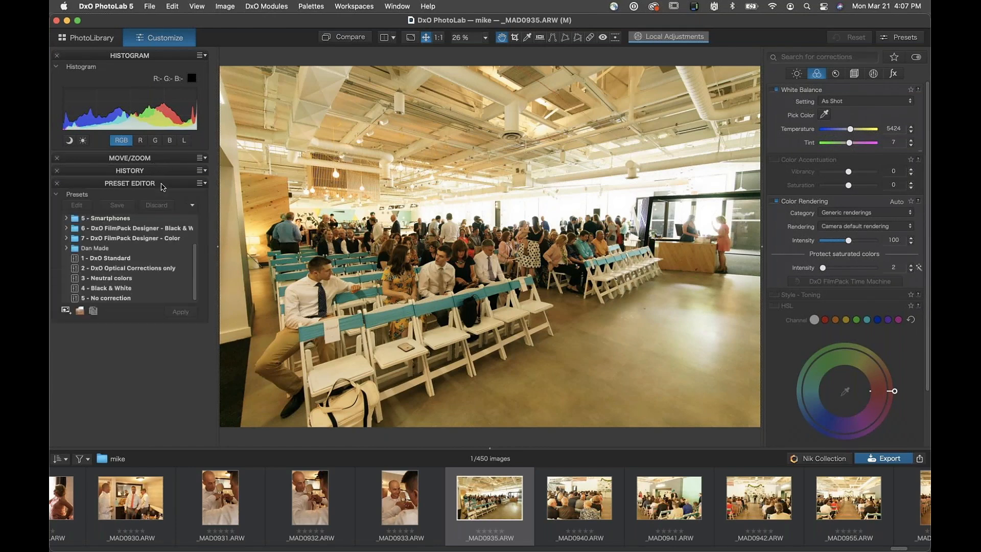
pyautogui.moveTo(194, 267); pyautogui.dragTo(189, 305)
pyautogui.click(797, 75)
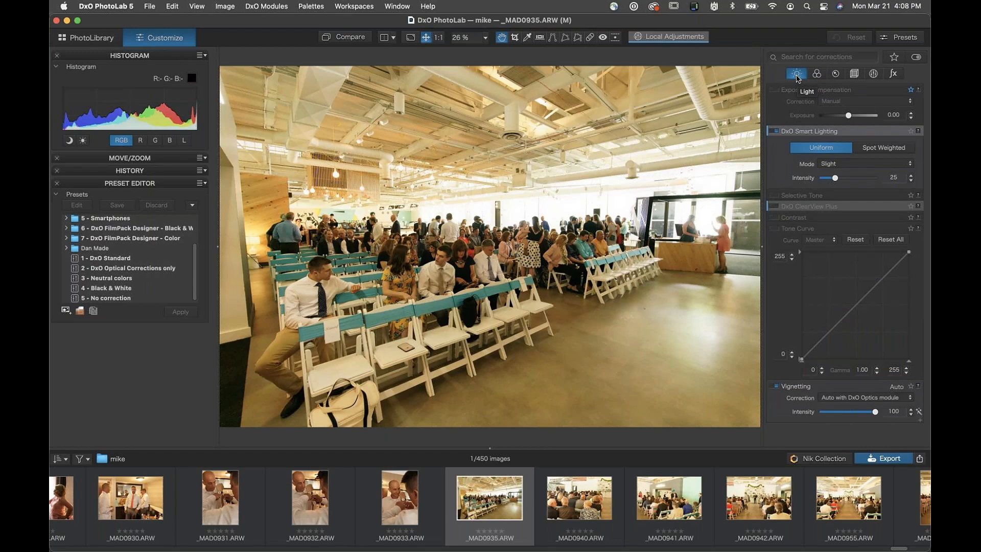
# Switch to the DxO Standard workspace and reduce its side palettes to the Histogram and an expanded Preset Editor.
pyautogui.click(358, 6)
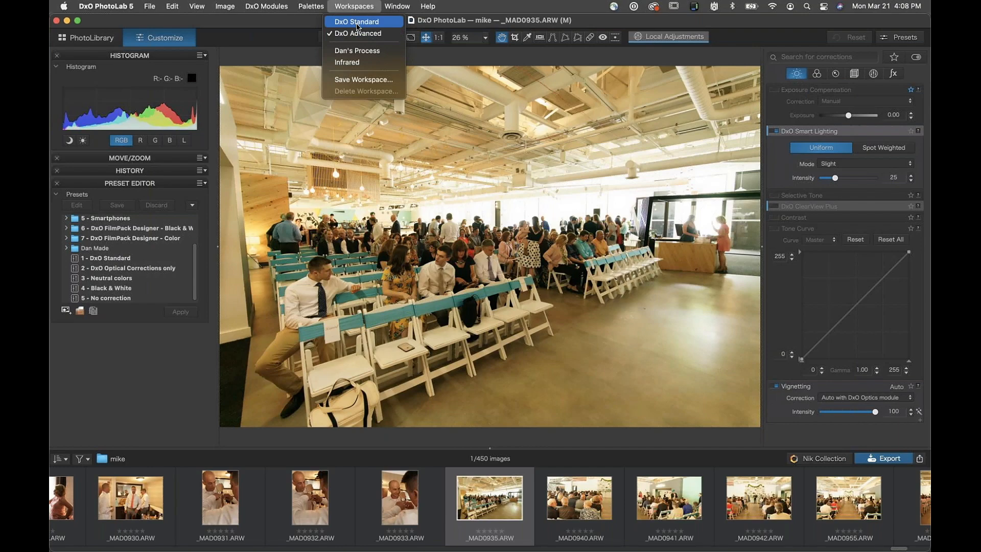
pyautogui.click(356, 25)
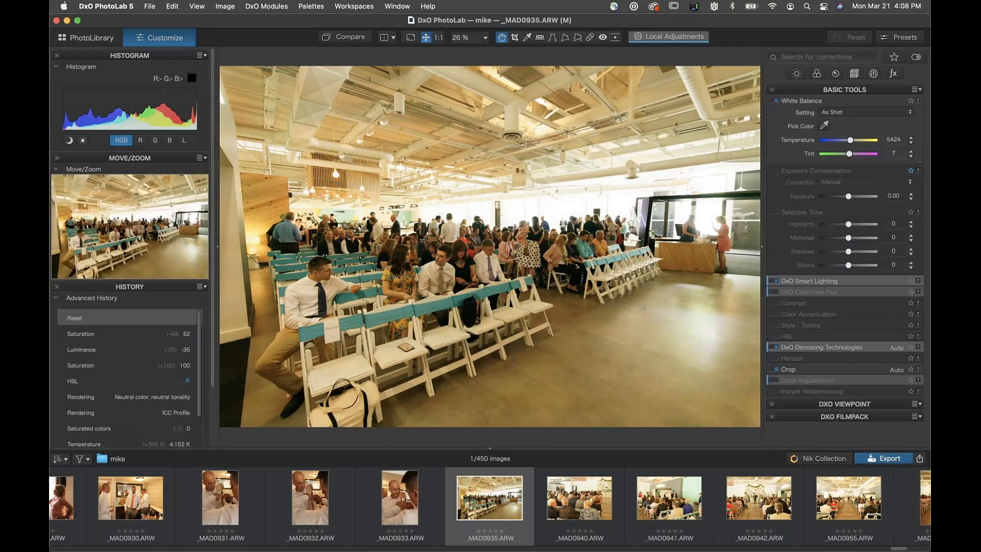
pyautogui.click(174, 159)
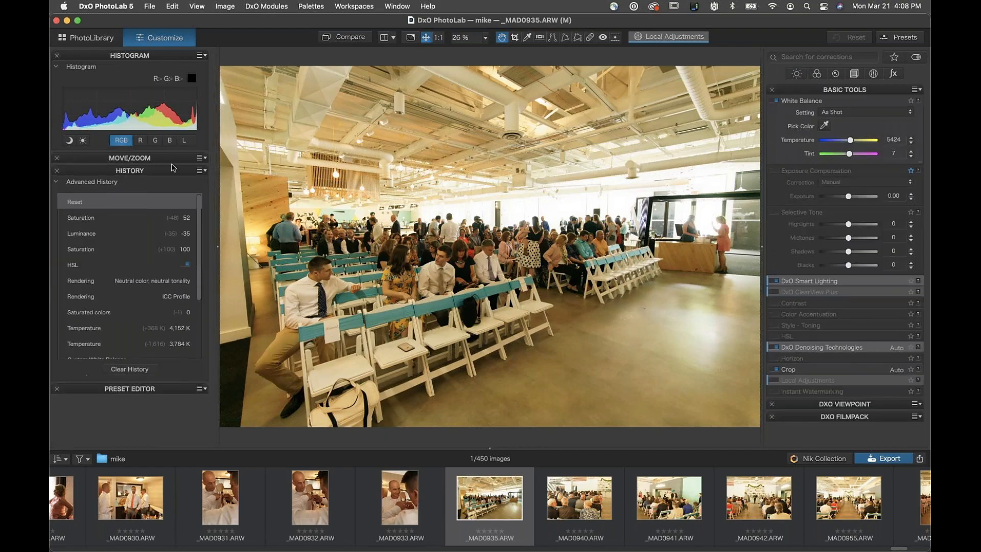
pyautogui.click(174, 171)
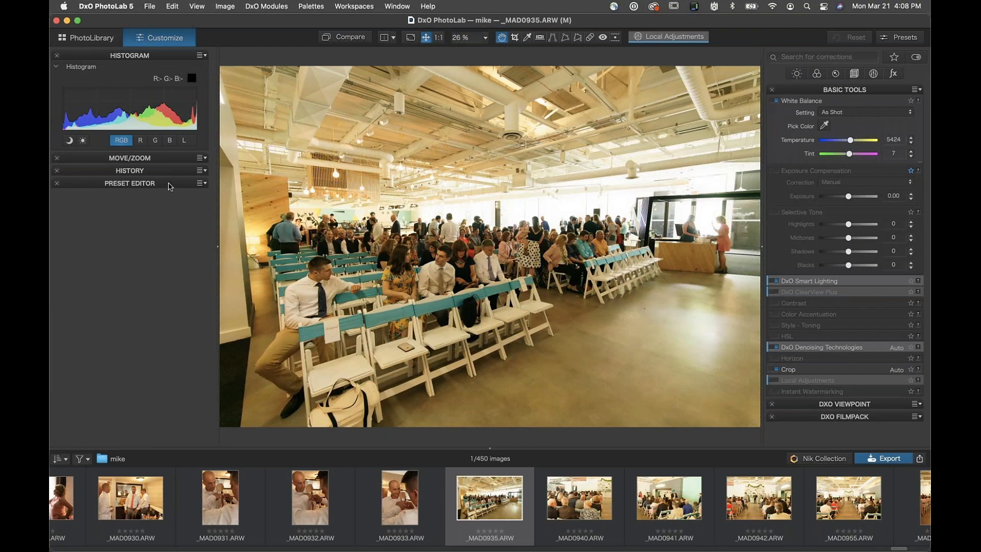
pyautogui.click(170, 184)
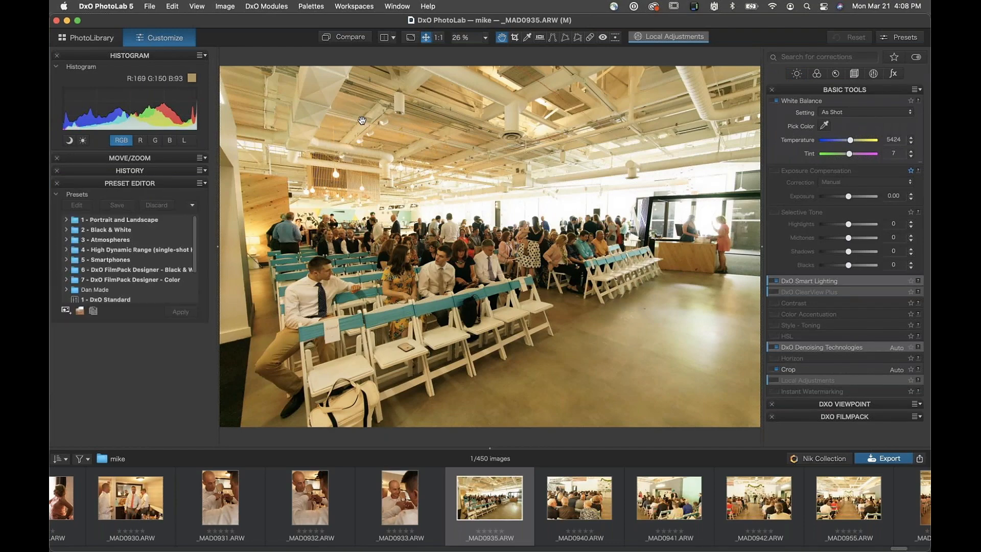
# Switch to the DxO Advanced workspace and collapse the Move/Zoom and History palettes.
pyautogui.click(356, 7)
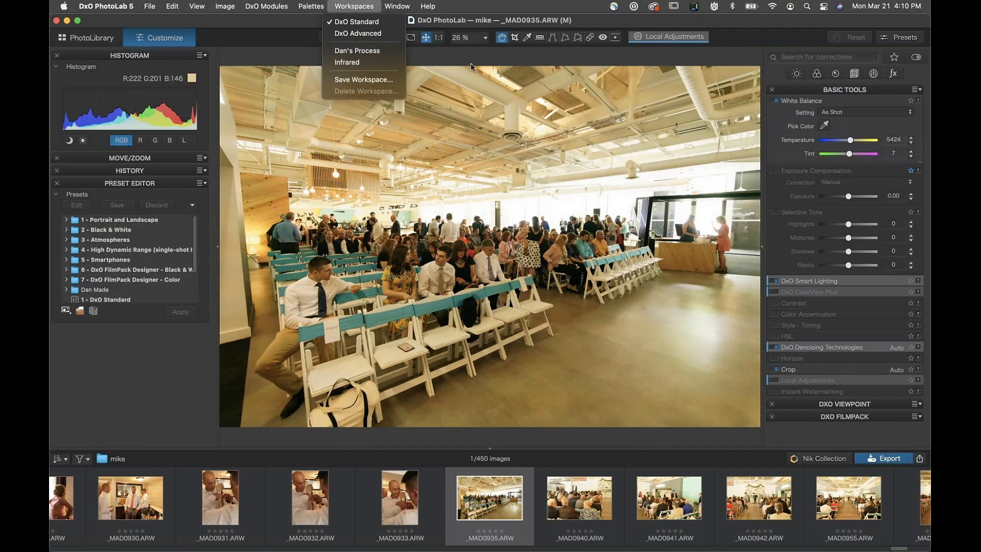
pyautogui.moveTo(397, 7)
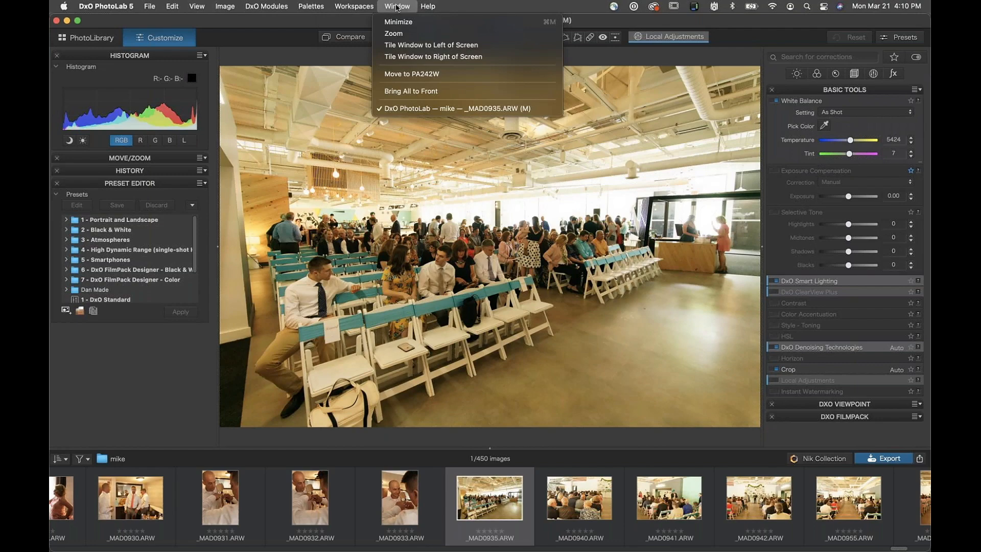
pyautogui.moveTo(357, 3)
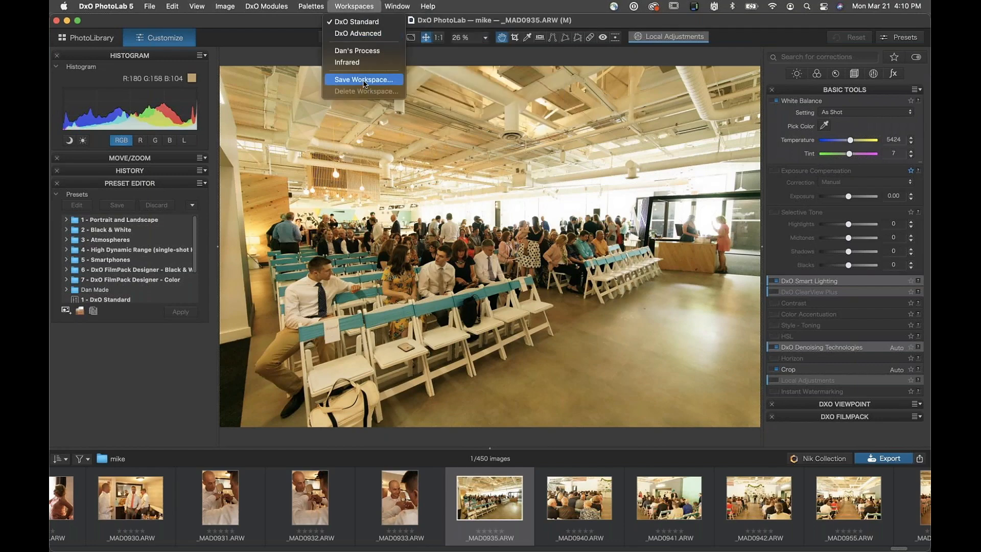
pyautogui.click(341, 34)
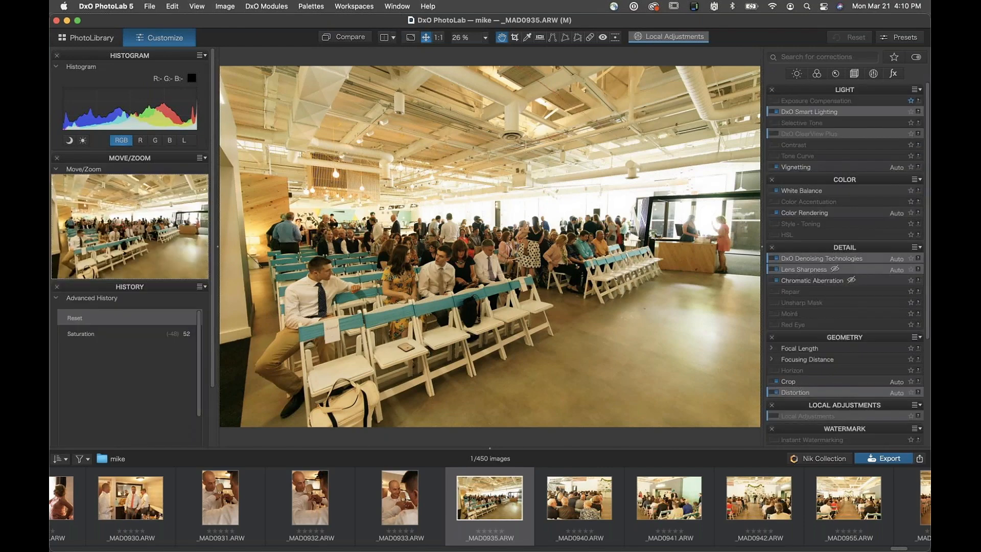
pyautogui.click(74, 158)
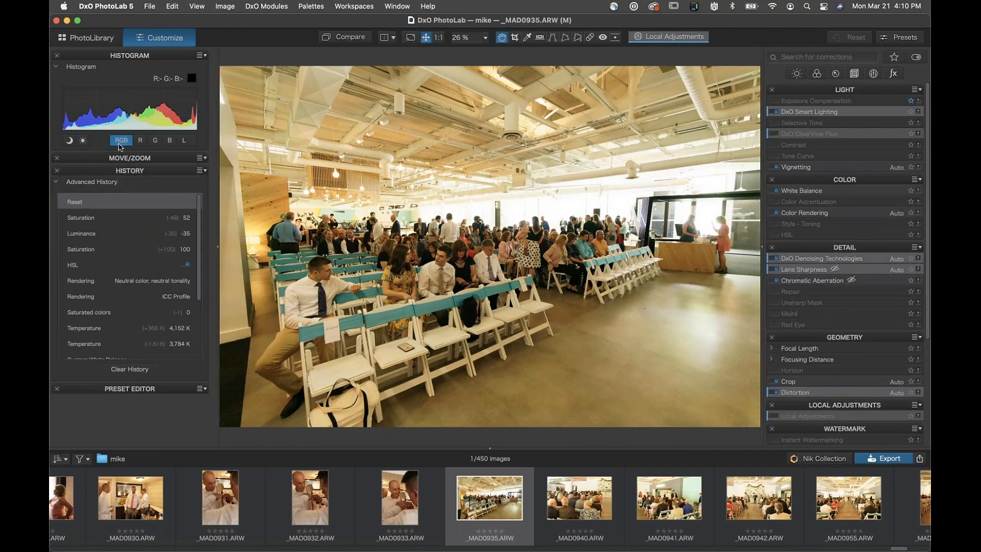
pyautogui.click(104, 173)
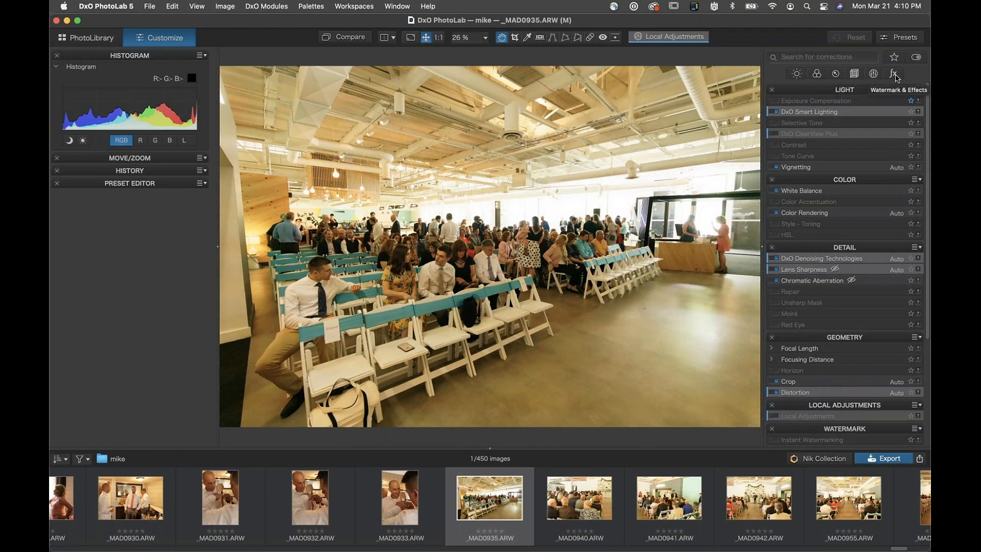
# Review the Light and Local Adjustments correction groups and finish with only the Color corrections displayed.
pyautogui.click(796, 74)
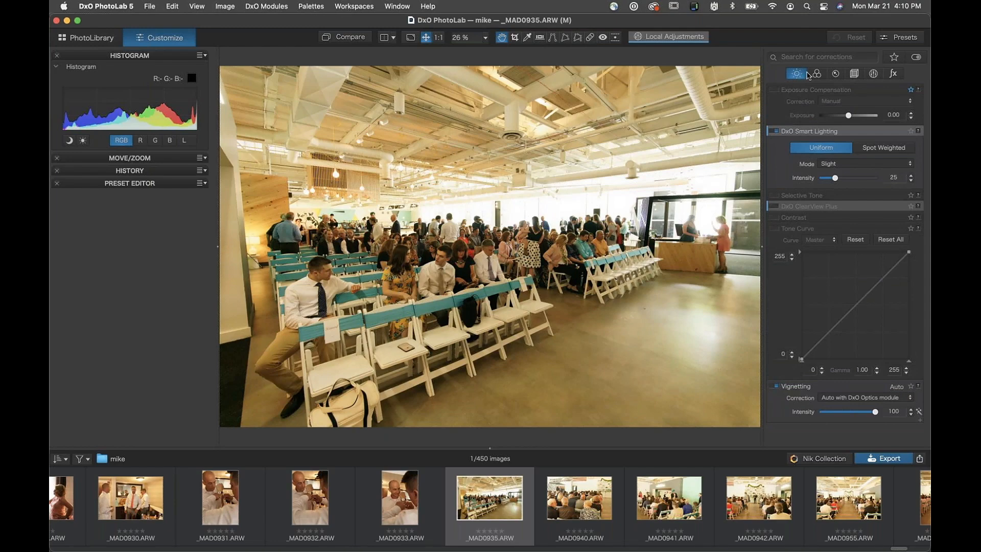
pyautogui.click(799, 77)
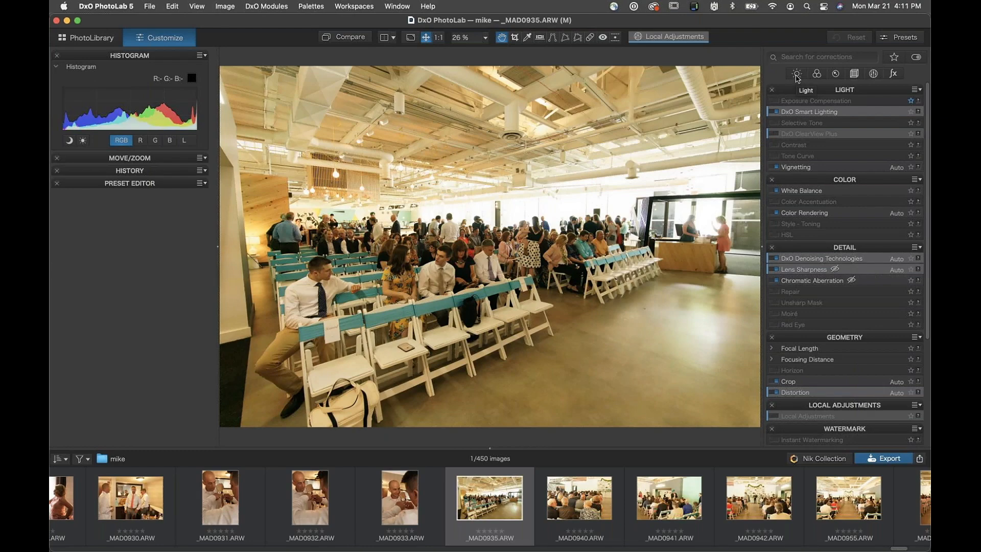
pyautogui.click(797, 74)
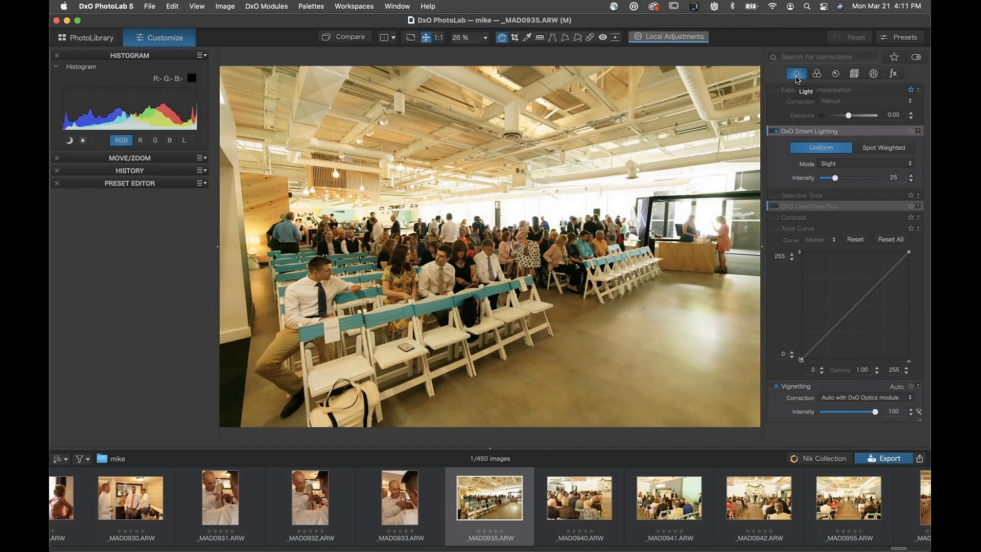
pyautogui.click(817, 74)
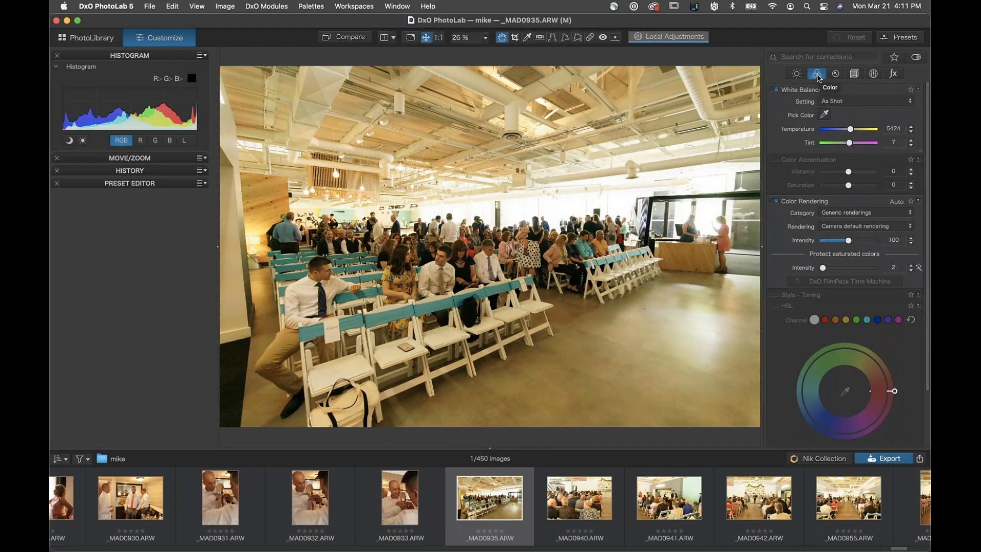
pyautogui.click(873, 74)
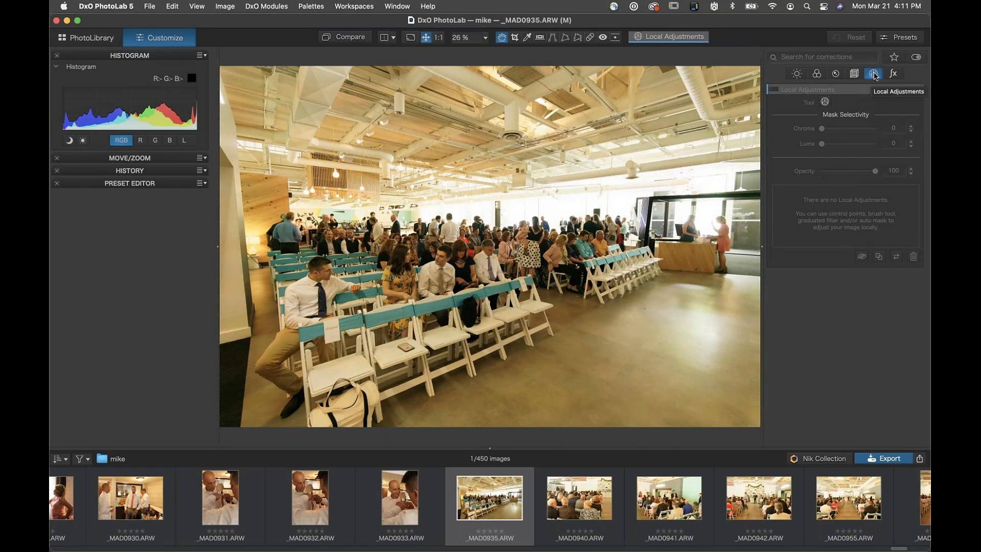
pyautogui.click(817, 75)
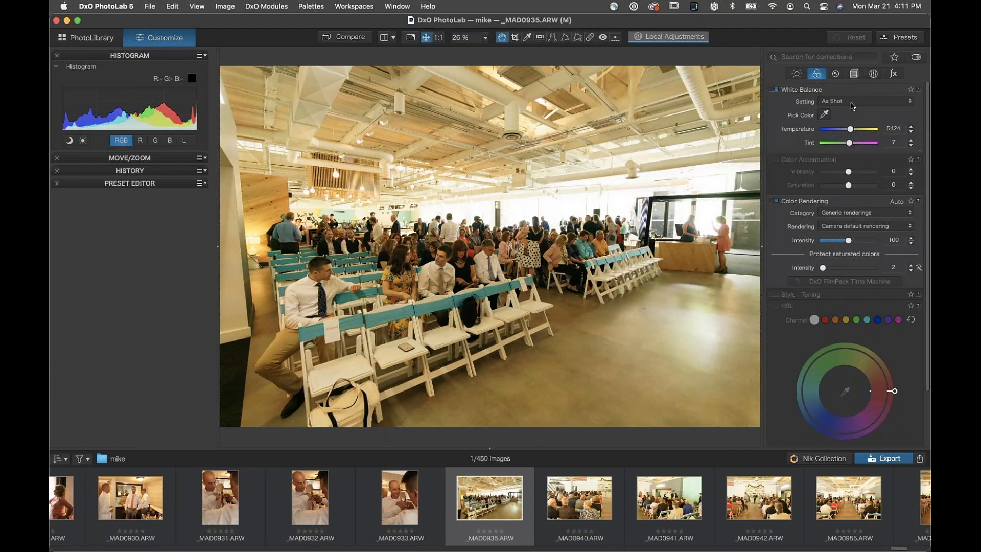
# Try the Daylight white balance setting on the photo and return it to As Shot.
pyautogui.click(873, 104)
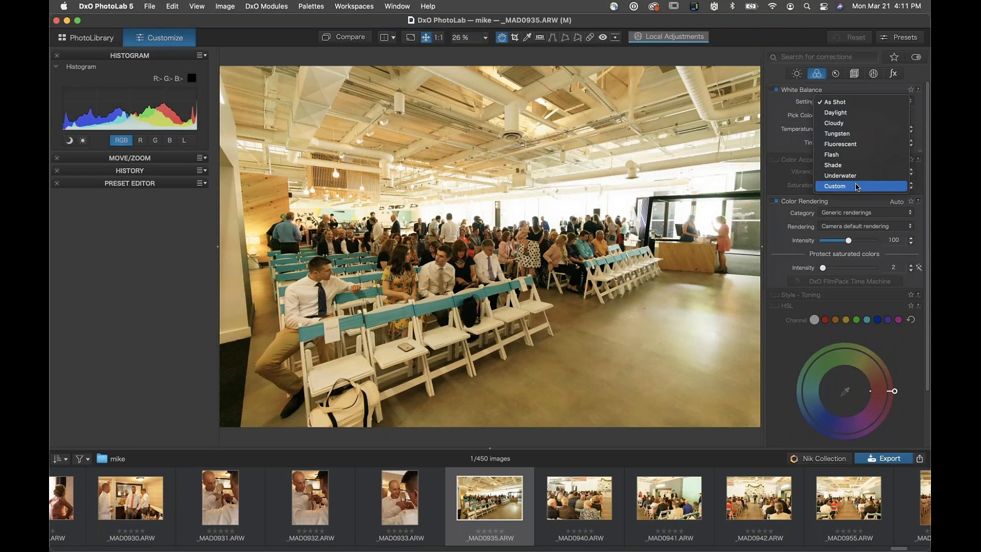
pyautogui.click(843, 113)
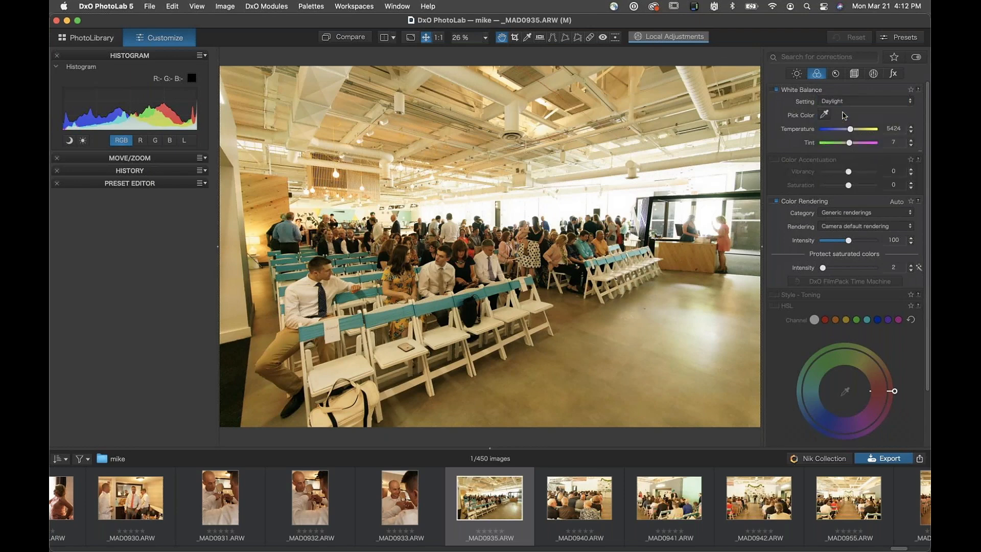
pyautogui.click(840, 102)
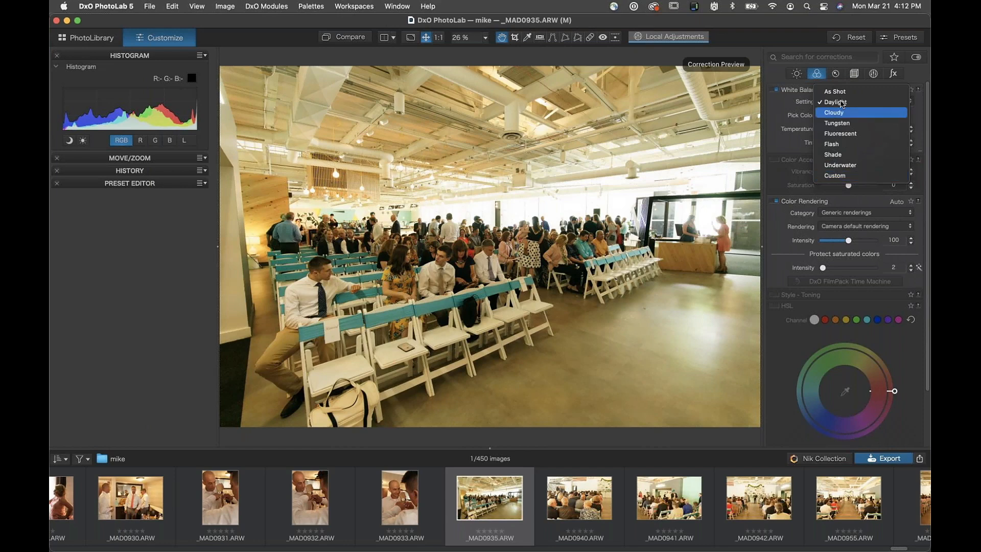
pyautogui.click(834, 92)
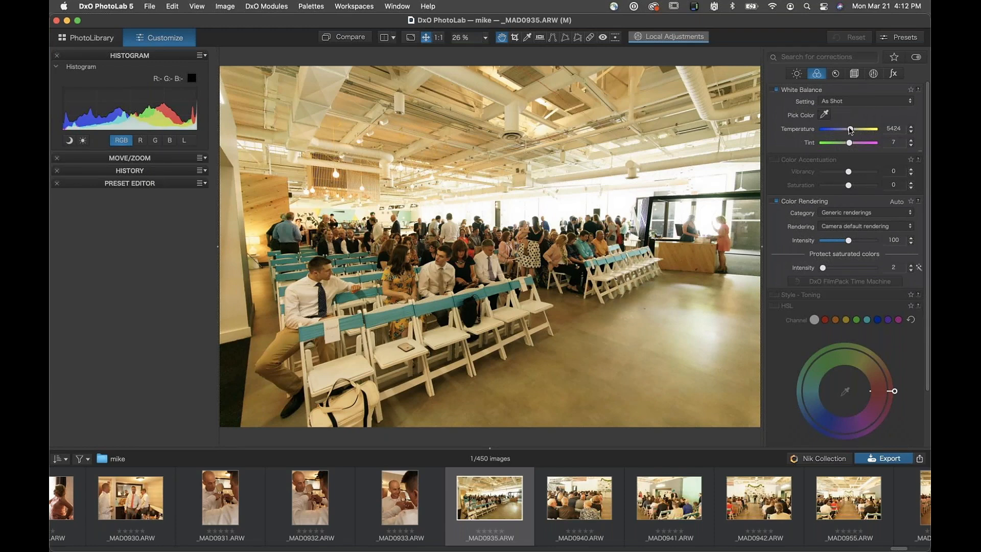
# Try white balance temperatures between 2000 and 50000 on the photo, reset the value, and set it to 3715.
pyautogui.moveTo(851, 130); pyautogui.dragTo(800, 133)
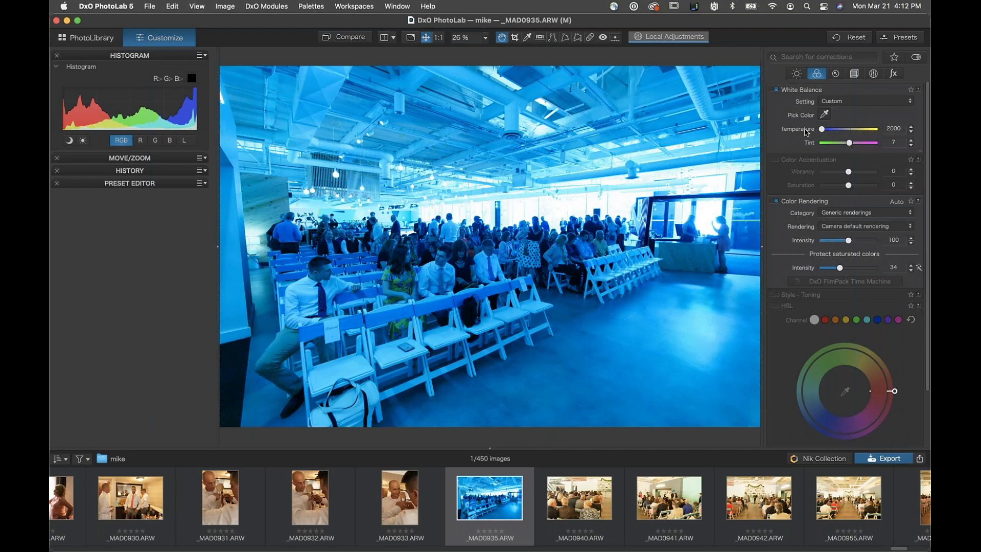
pyautogui.moveTo(822, 129)
pyautogui.mouseDown()
pyautogui.moveTo(846, 132)
pyautogui.moveTo(838, 131)
pyautogui.mouseUp()
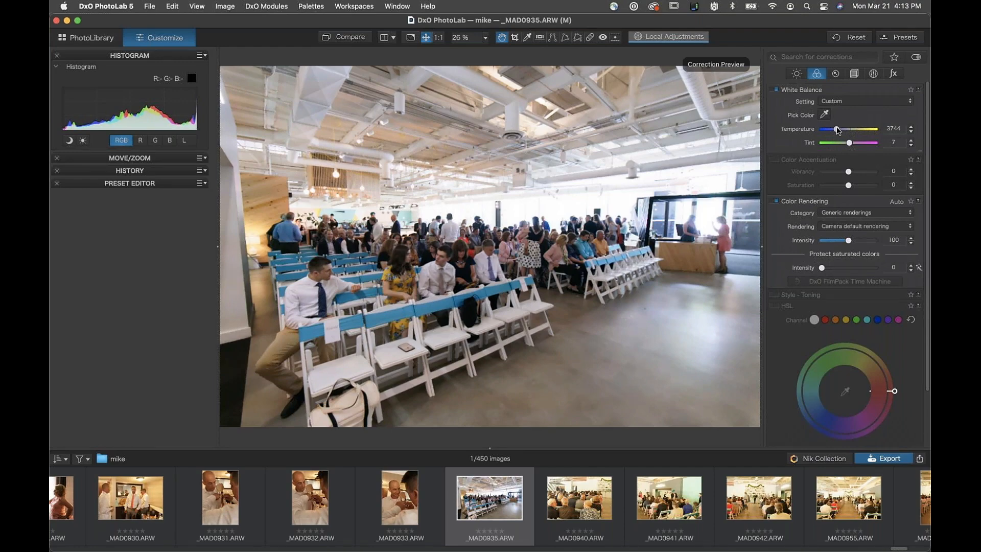
pyautogui.moveTo(839, 131); pyautogui.dragTo(887, 134)
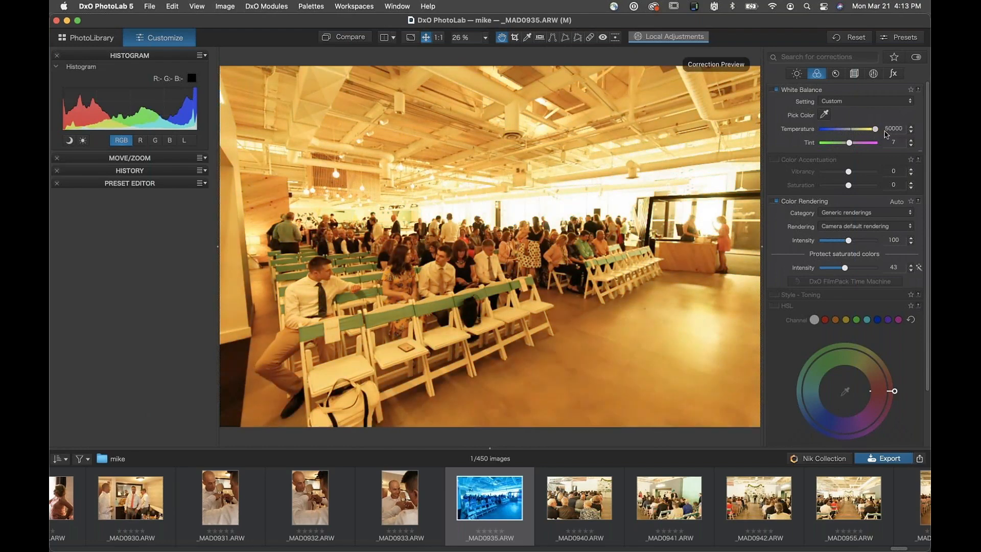
pyautogui.doubleClick(874, 129)
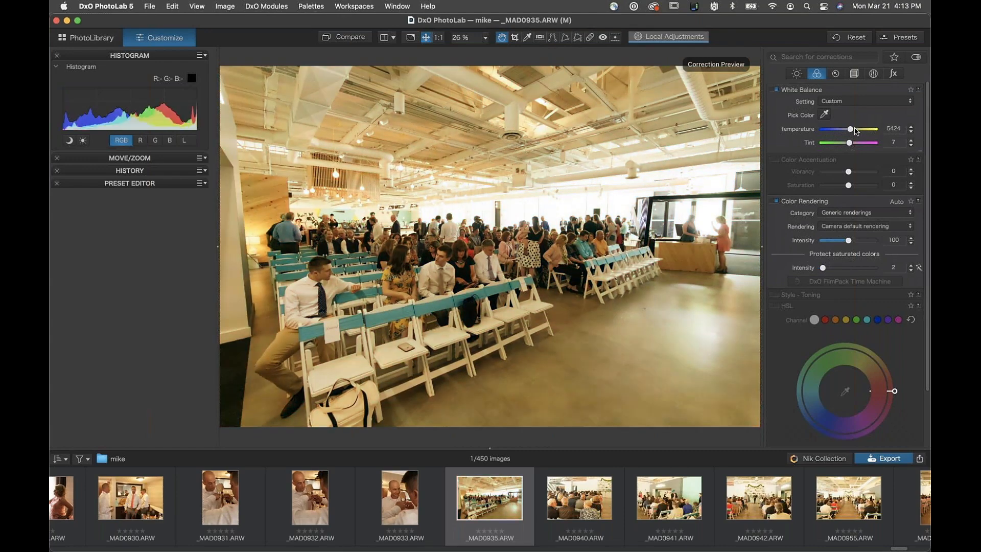
pyautogui.moveTo(851, 131); pyautogui.dragTo(813, 131)
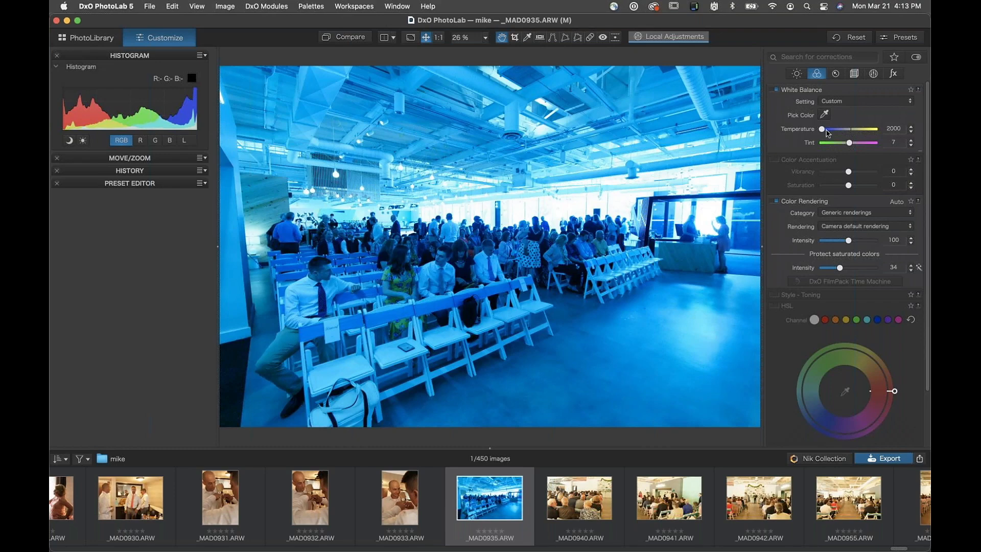
pyautogui.moveTo(823, 132); pyautogui.dragTo(838, 132)
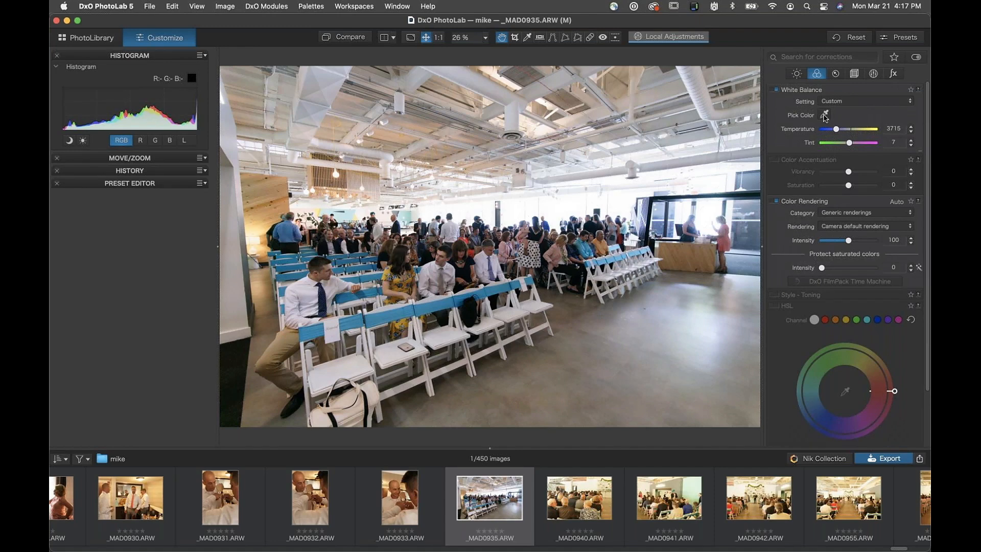
# Neutralize the color cast with the White Balance Color Picker by sampling the white chair seats, and close the picker.
pyautogui.click(822, 117)
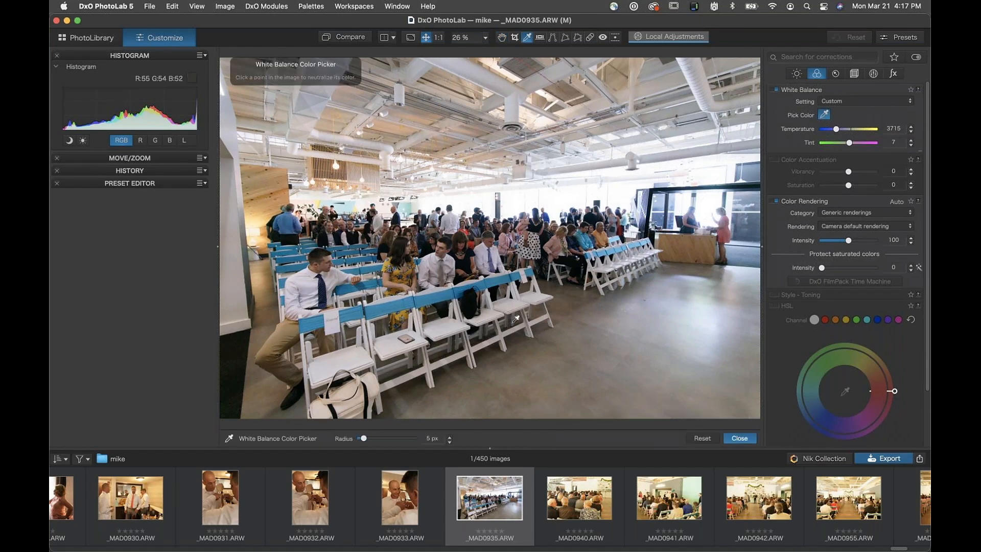
pyautogui.click(452, 323)
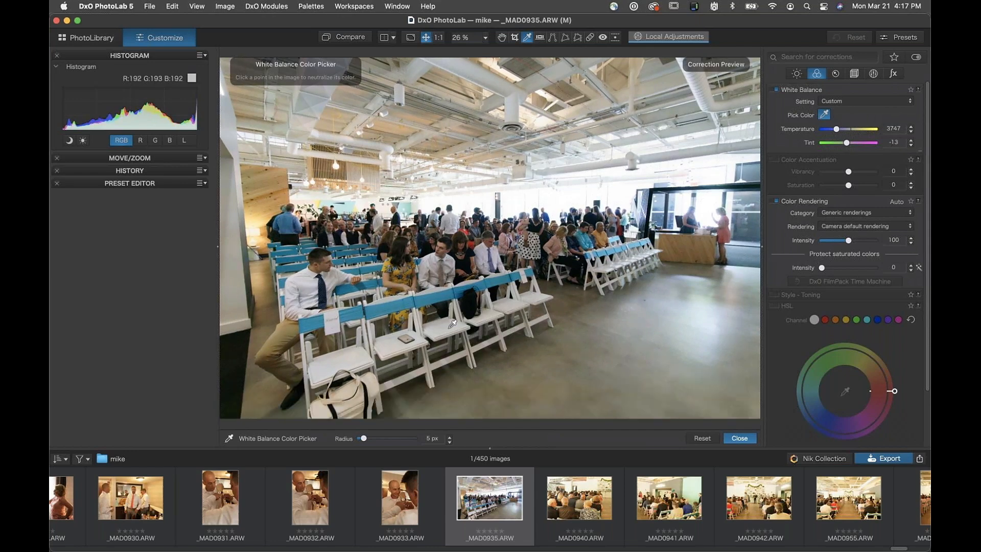
pyautogui.click(496, 310)
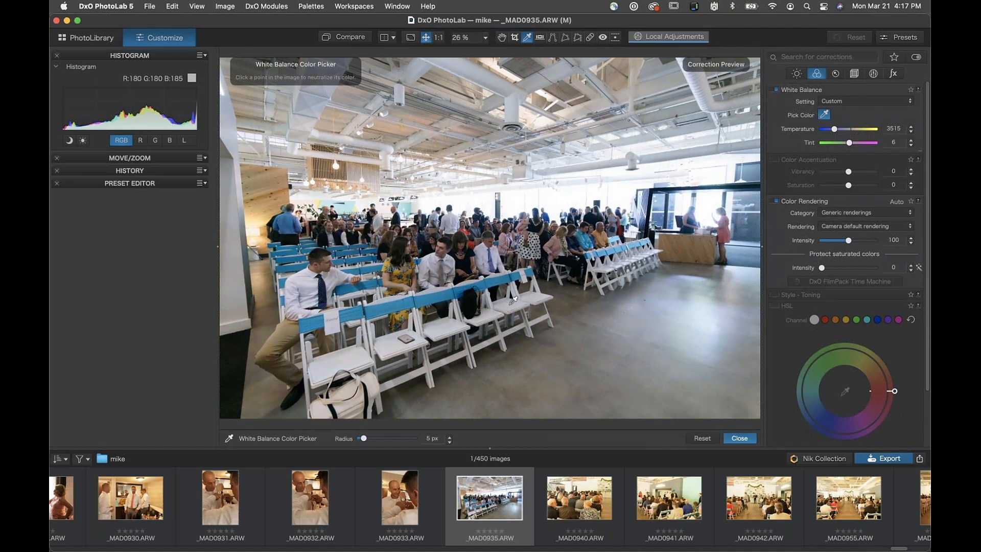
pyautogui.click(511, 305)
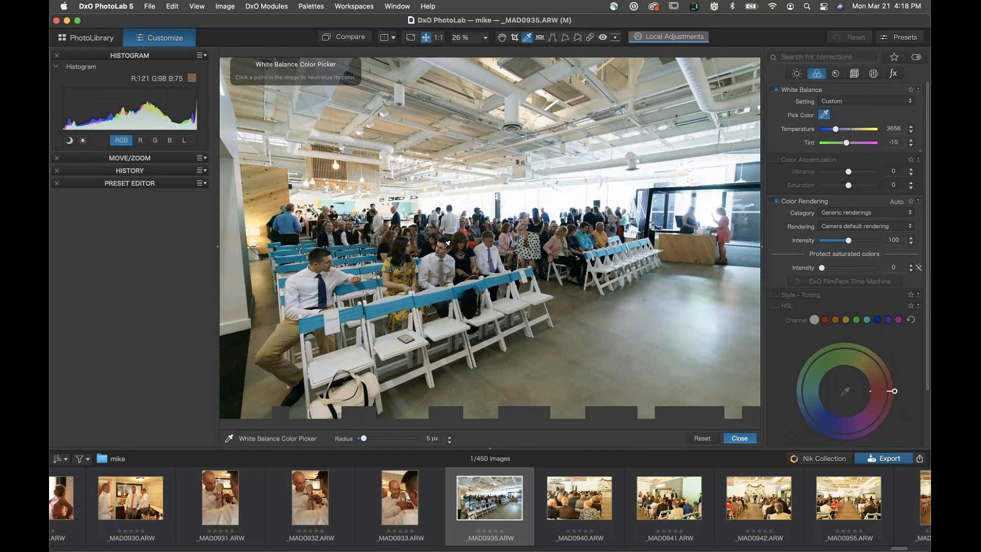
pyautogui.click(824, 114)
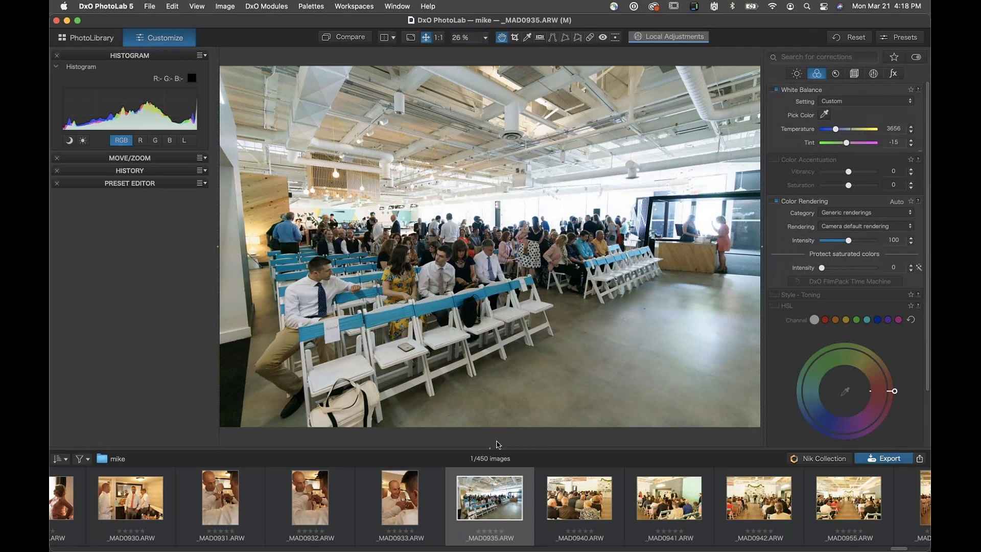
# View the neighboring ceremony photo _MAD0942.ARW for its color cast and return to _MAD0935.ARW.
pyautogui.click(586, 492)
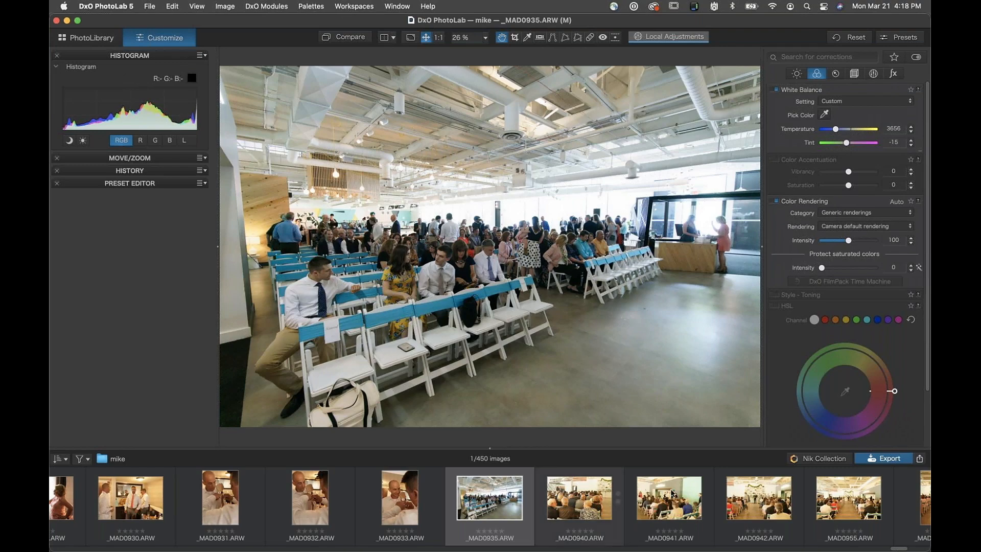
pyautogui.press('Right')
pyautogui.click(772, 495)
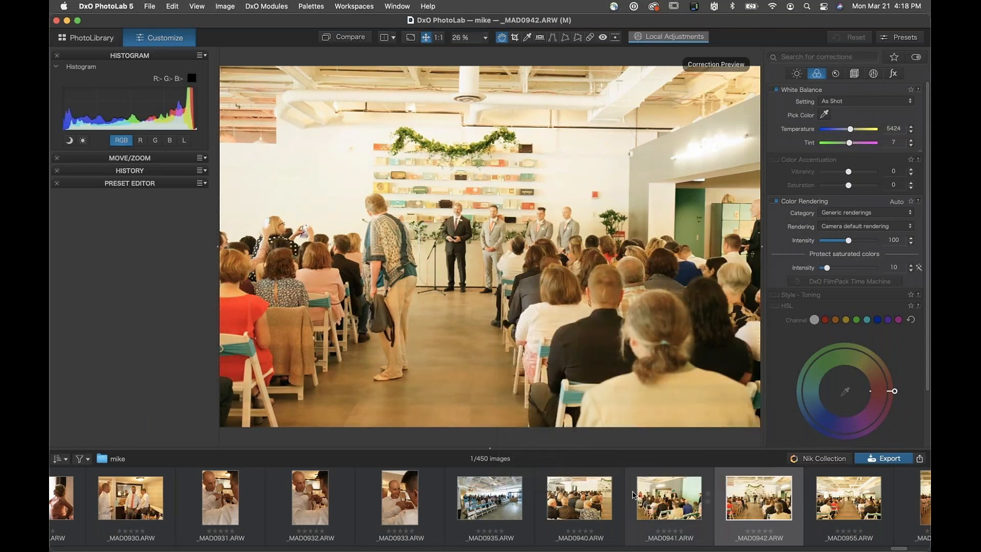
pyautogui.click(485, 498)
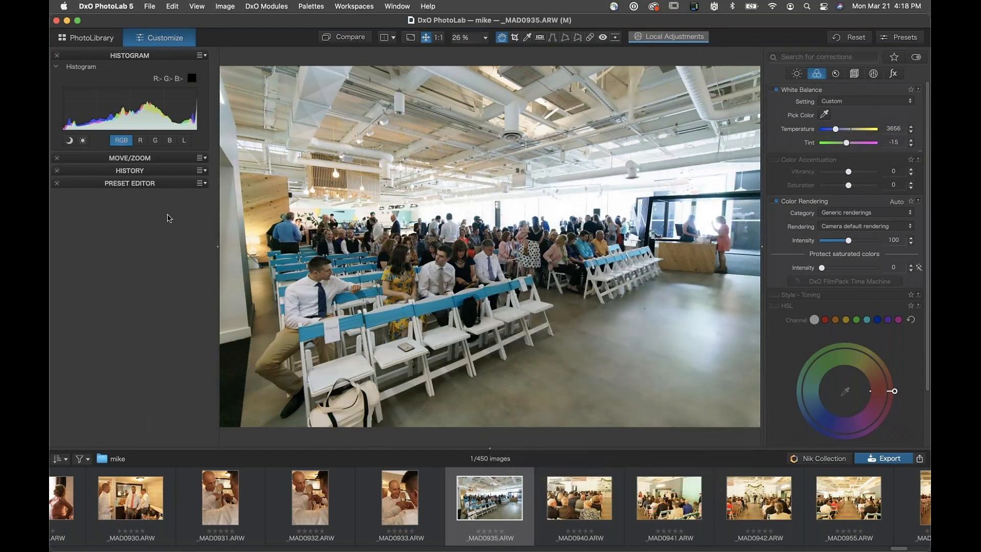
# Expand the Preset Editor and save the current corrections as a new preset named with the family's surname plus "white balance adj".
pyautogui.click(201, 183)
pyautogui.click(181, 185)
pyautogui.click(181, 185)
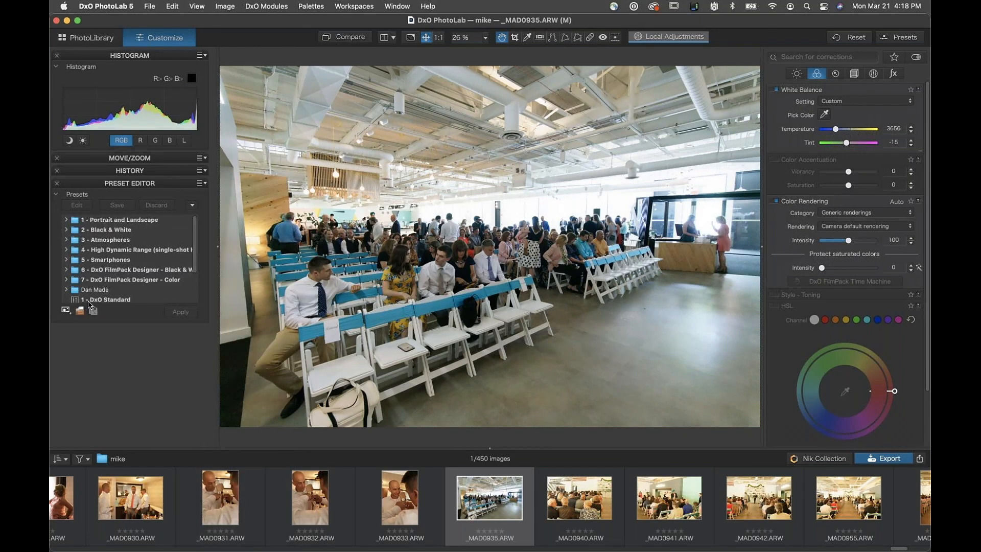
pyautogui.click(66, 310)
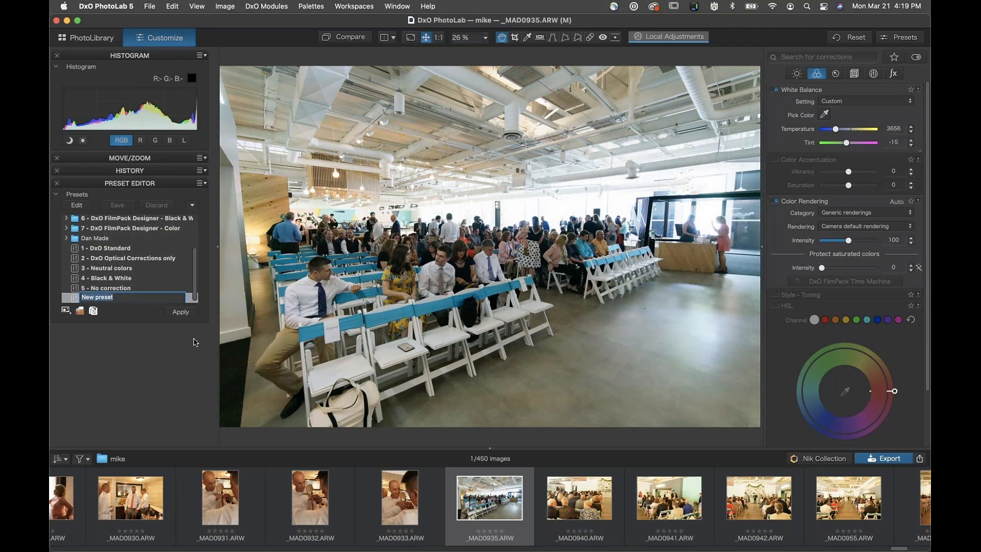
pyautogui.write('Hughes white balance adj')
pyautogui.click(580, 504)
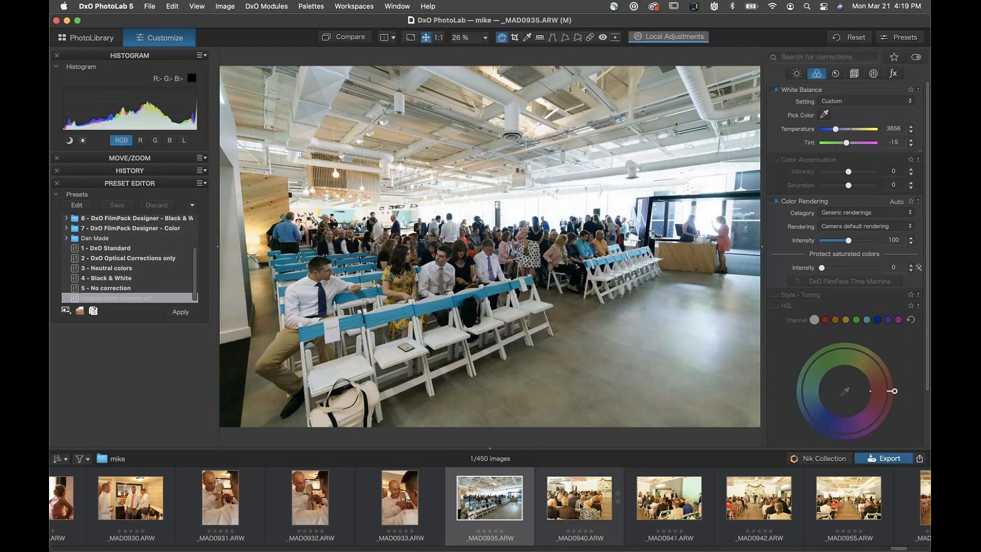
pyautogui.click(581, 506)
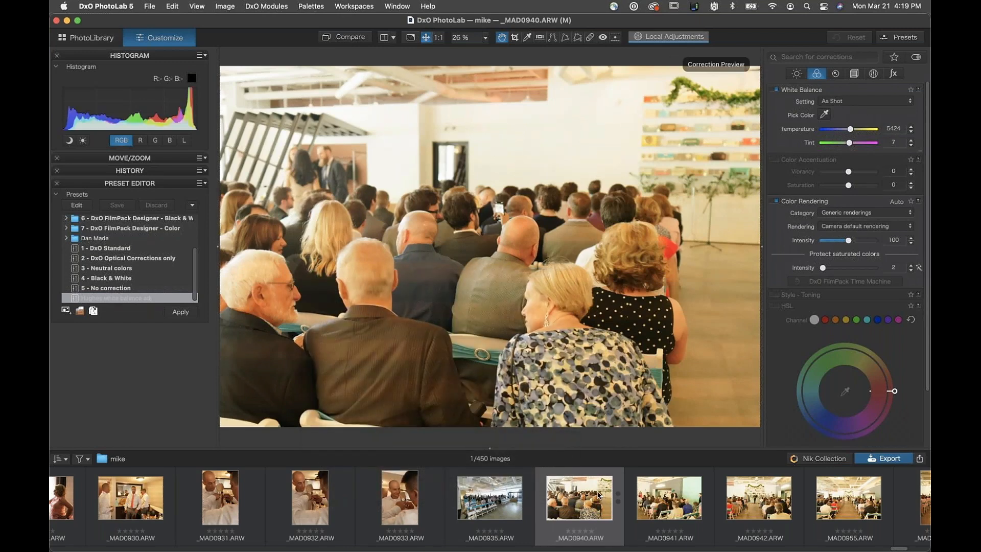
pyautogui.hscroll(5, 599, 495)
pyautogui.hscroll(10, 599, 495)
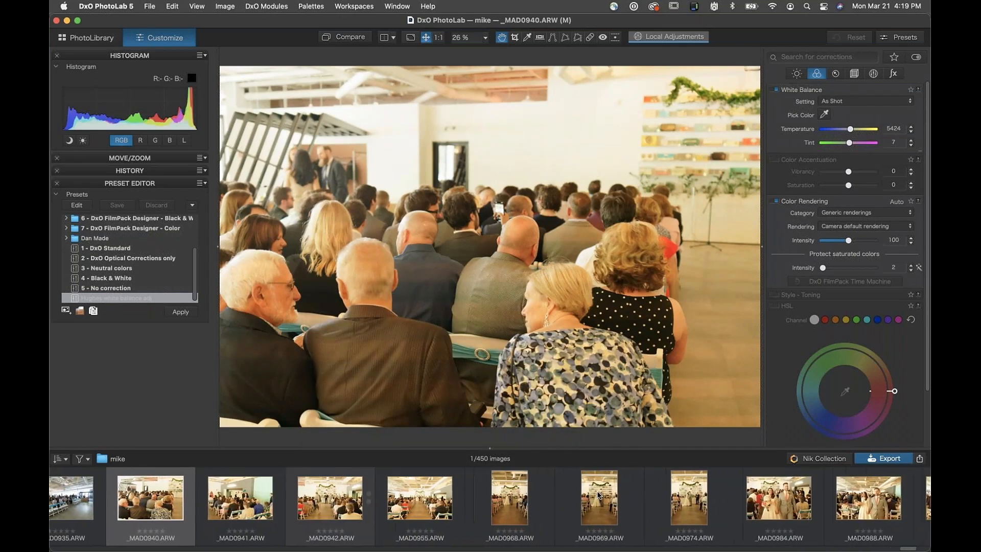
pyautogui.hscroll(12, 599, 494)
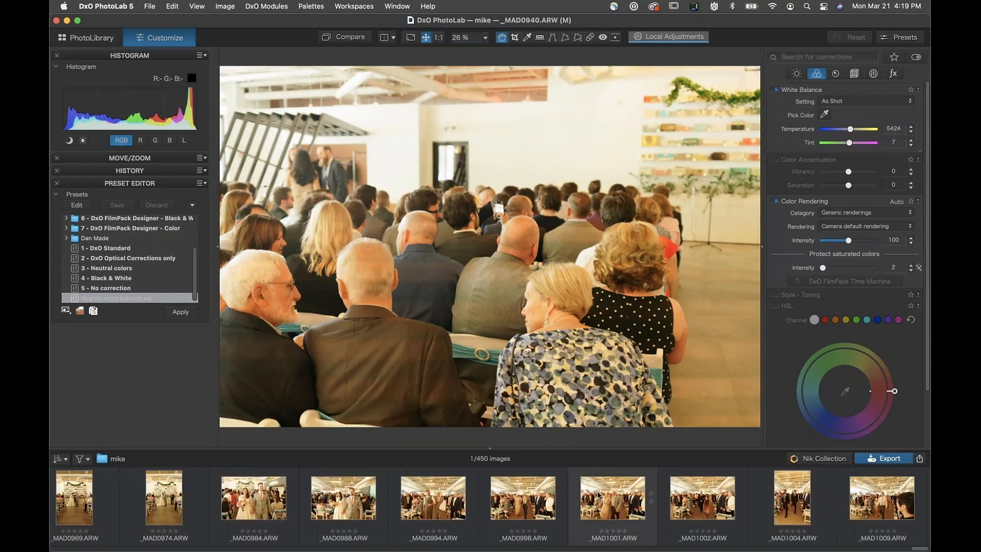
pyautogui.keyDown('shift'); pyautogui.click(878, 502); pyautogui.keyUp('shift')
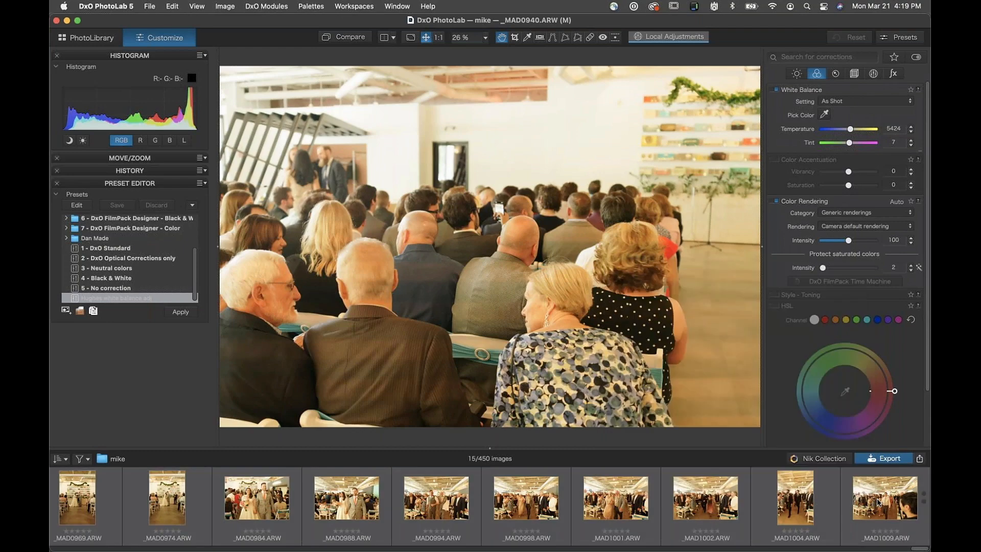
pyautogui.hscroll(-15, 556, 474)
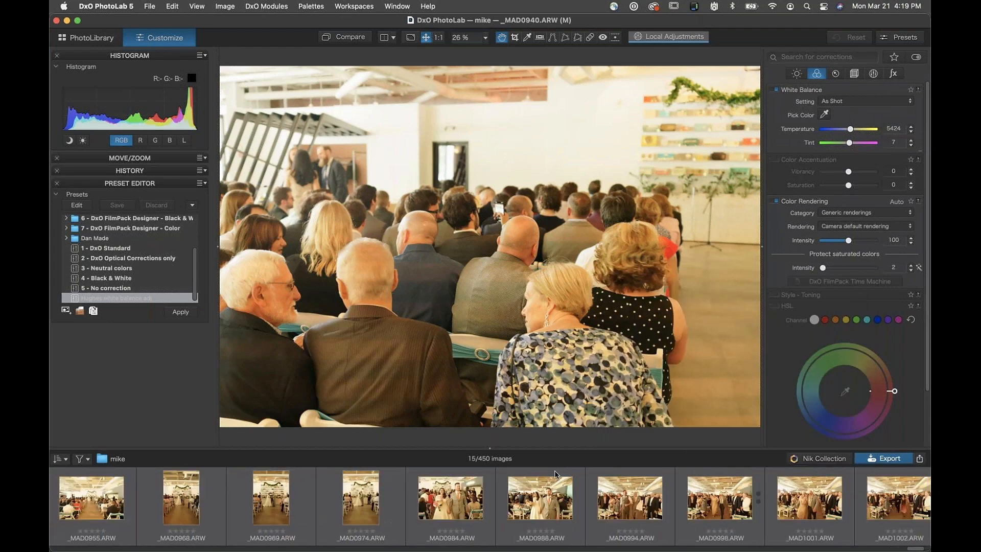
pyautogui.hscroll(-10, 556, 474)
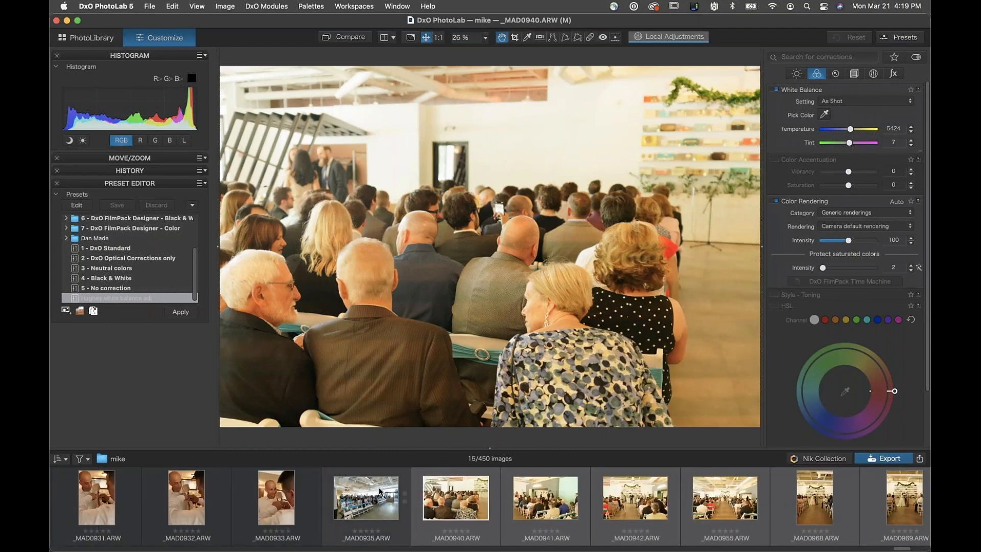
pyautogui.click(378, 492)
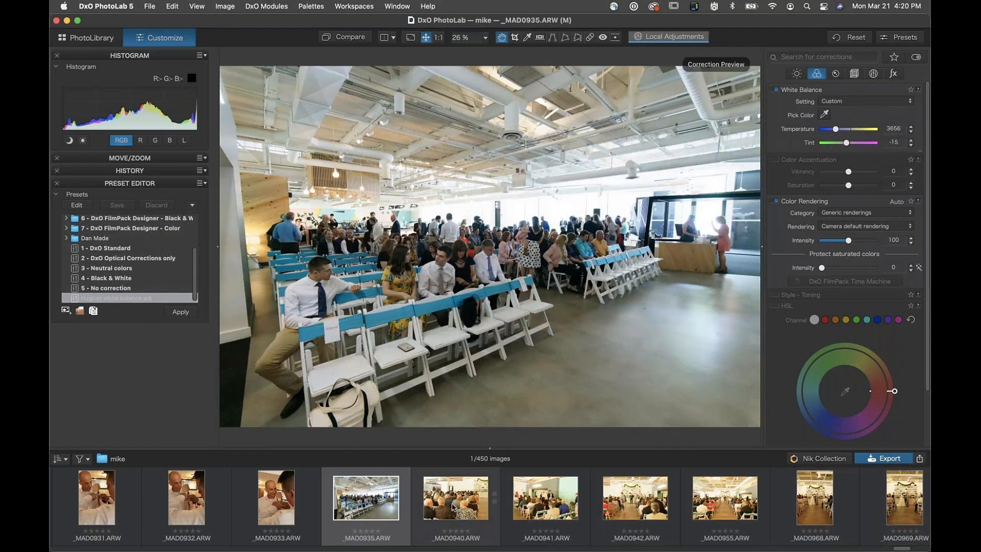
# Select the photos from _MAD0940.ARW through _MAD1009.ARW and apply the new white balance preset to all of them.
pyautogui.click(452, 507)
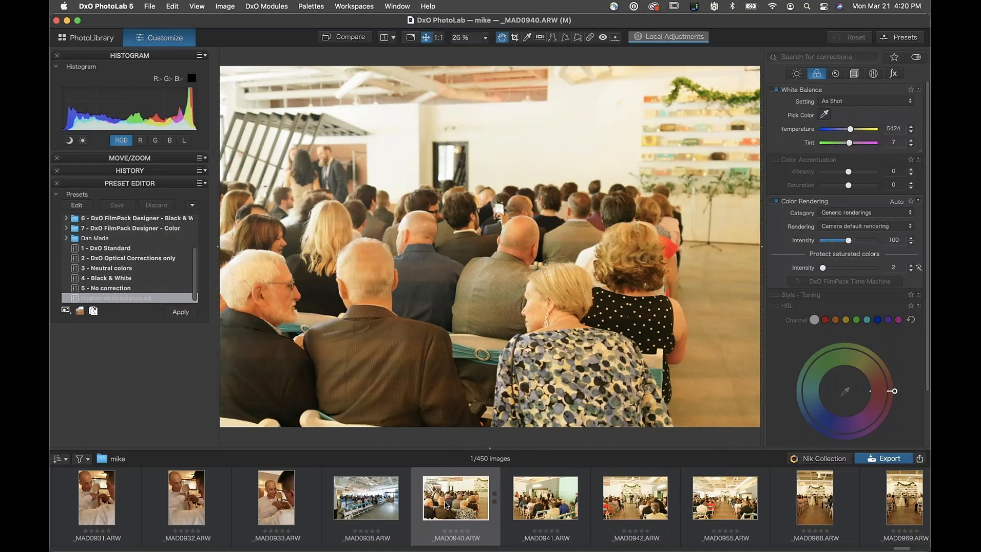
pyautogui.hscroll(10, 446, 505)
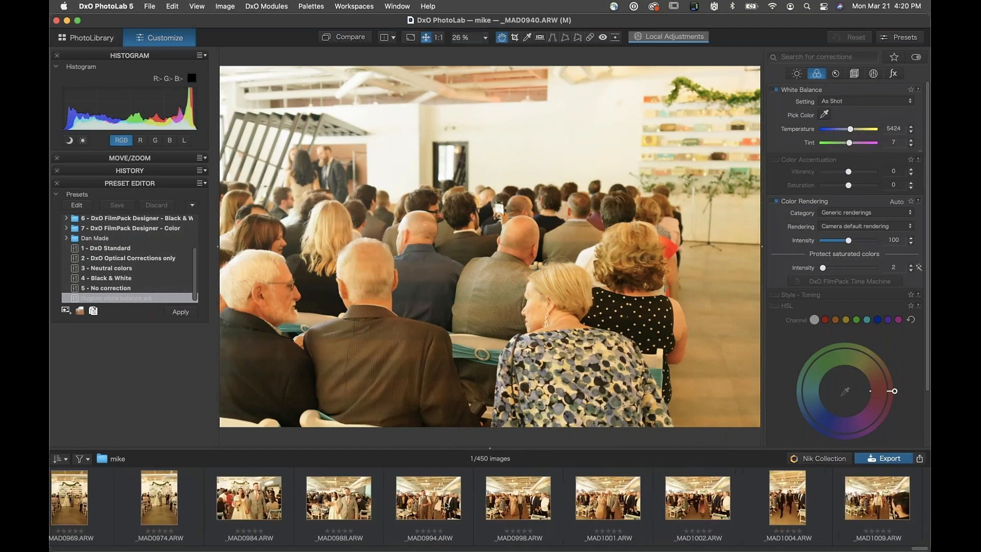
pyautogui.keyDown('shift'); pyautogui.click(878, 507); pyautogui.keyUp('shift')
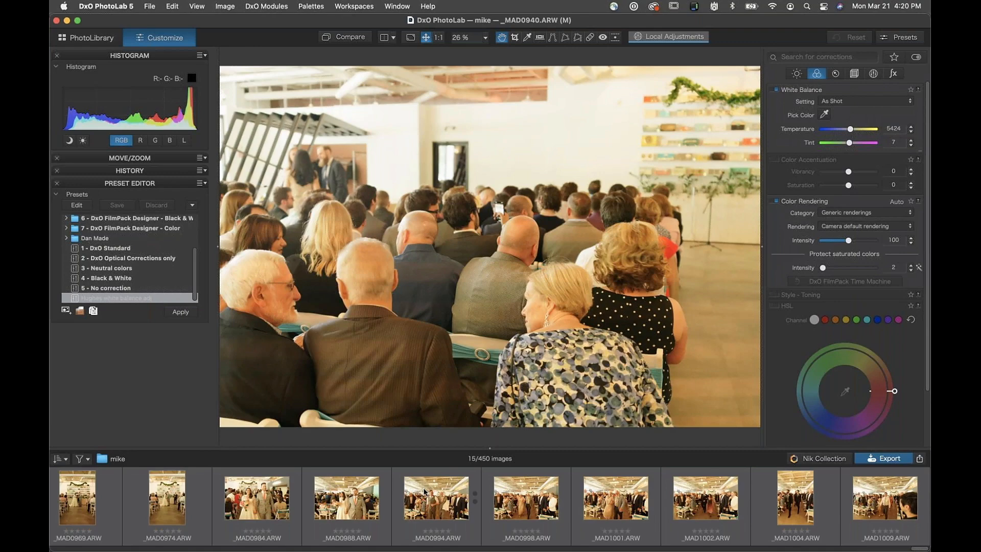
pyautogui.hscroll(-12, 424, 492)
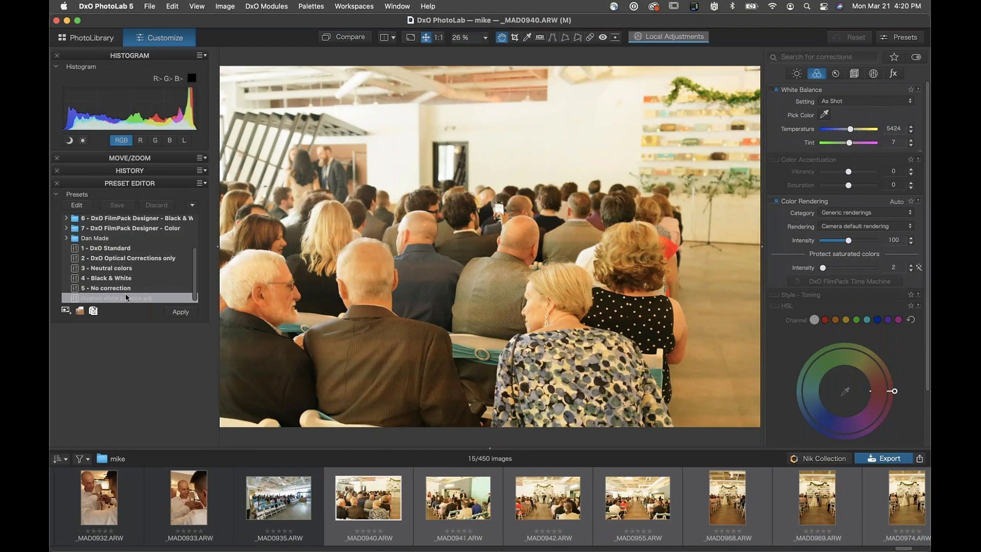
pyautogui.click(181, 313)
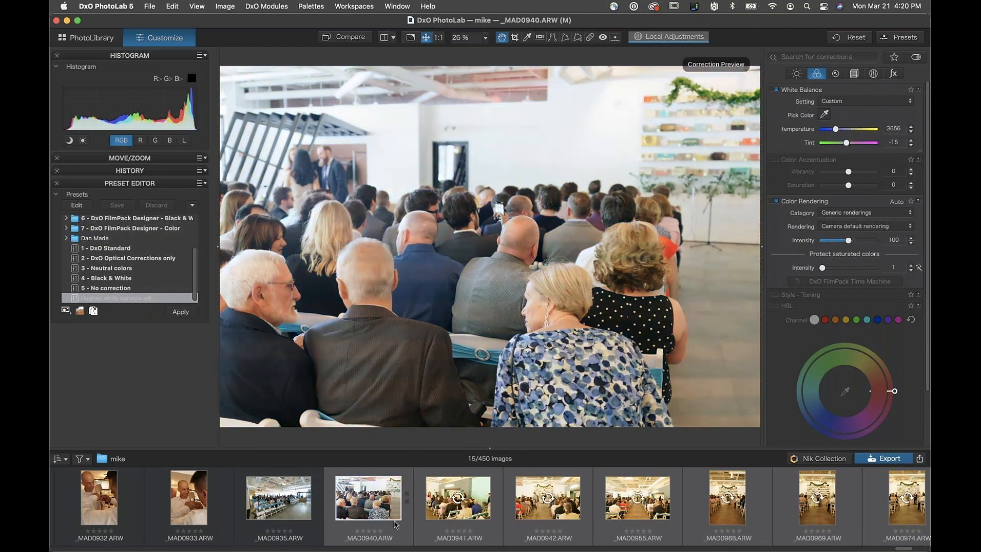
# Review the batch-corrected ceremony photos _MAD0941.ARW, _MAD0942.ARW and _MAD0955.ARW in the large preview.
pyautogui.click(466, 518)
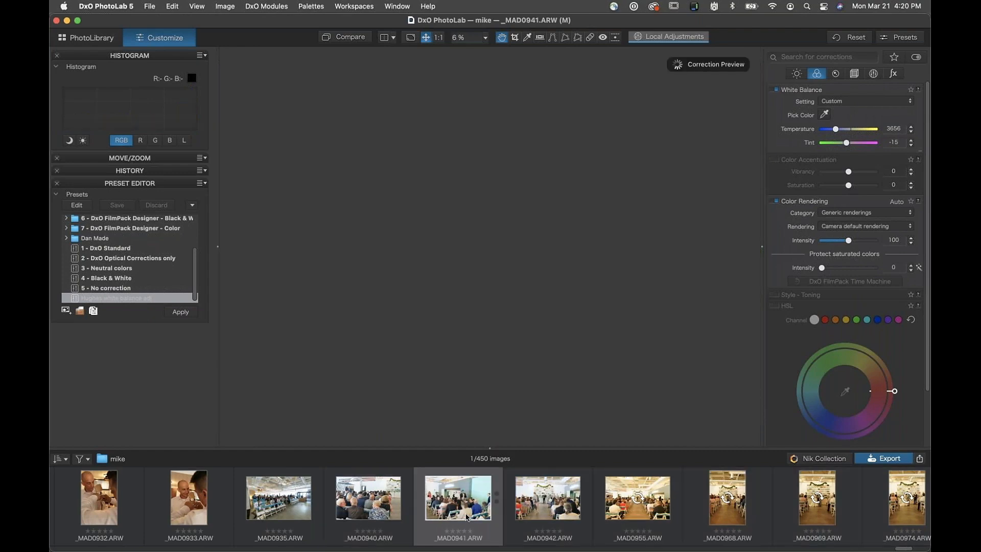
pyautogui.press('Right')
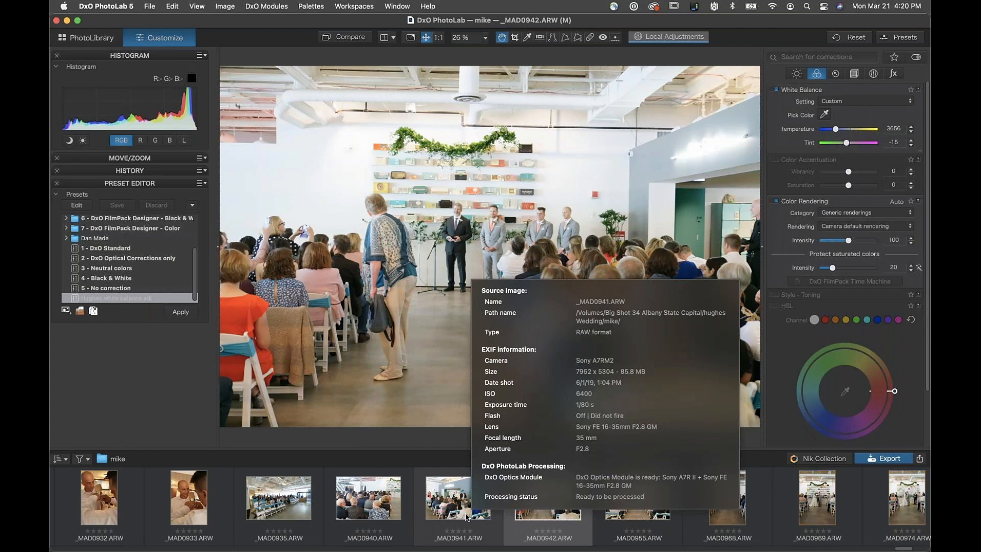
pyautogui.press('Right')
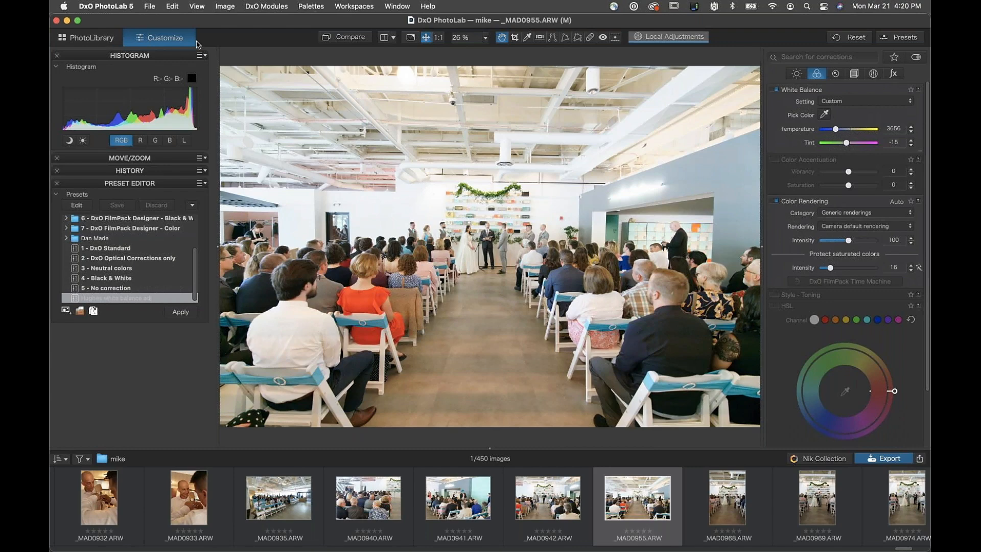
# Open the "Photo Lab Color manipulation for Wedding" folder in PhotoLibrary and move the Download DxO Optics Modules window off the thumbnails.
pyautogui.click(91, 39)
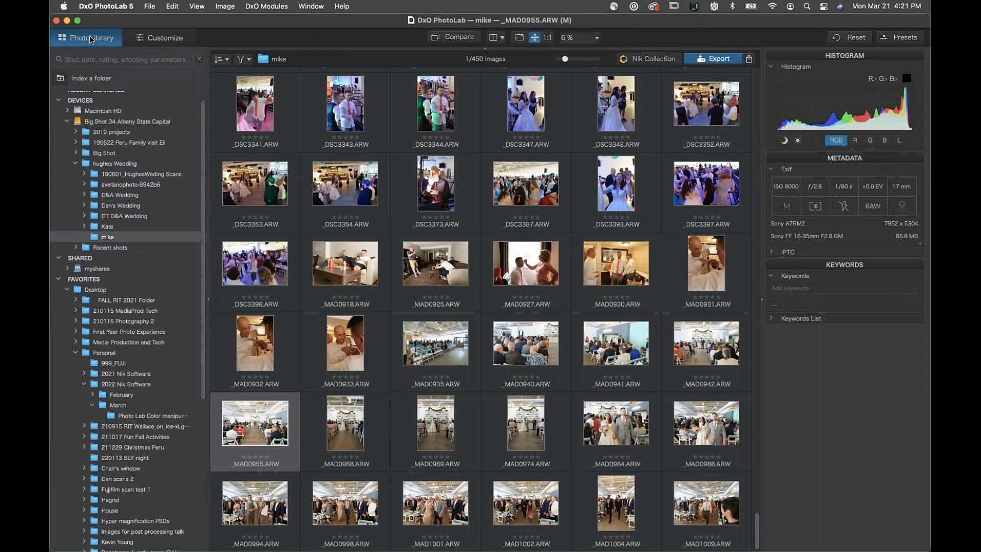
pyautogui.click(113, 418)
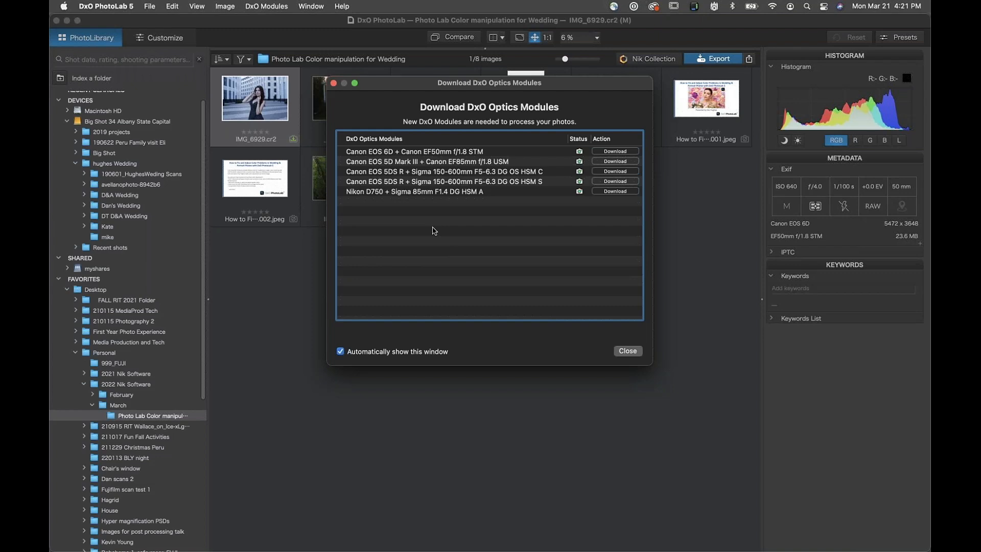
pyautogui.moveTo(423, 108); pyautogui.dragTo(516, 207)
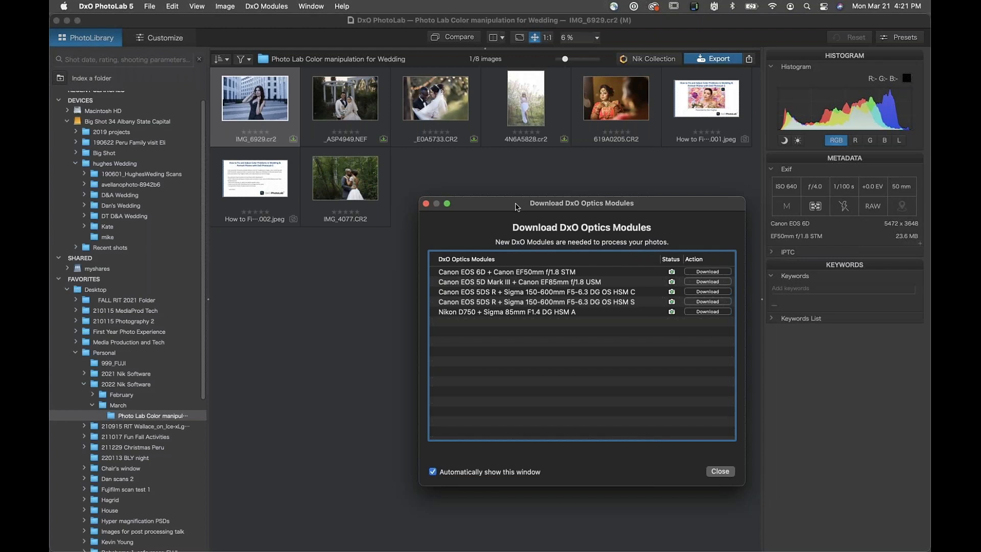
# Download the DxO Optics Modules for the listed camera and lens combinations and close the download window.
pyautogui.moveTo(515, 206); pyautogui.dragTo(517, 176)
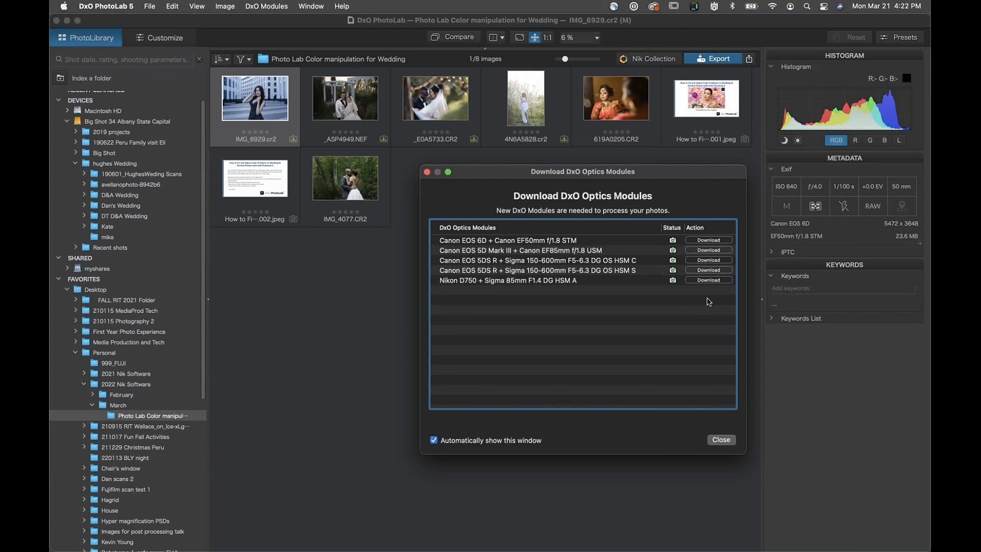
pyautogui.click(710, 241)
pyautogui.click(709, 250)
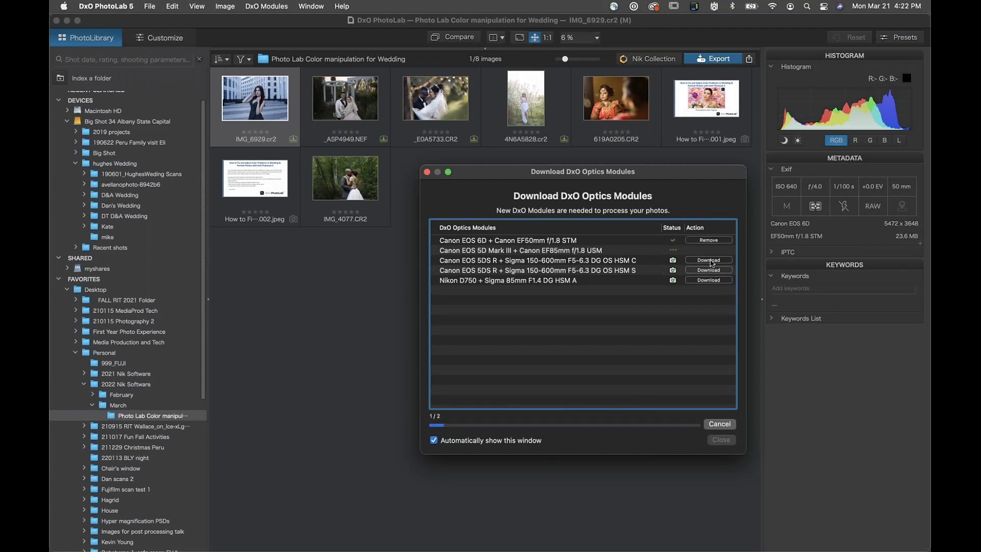
pyautogui.click(710, 261)
pyautogui.click(709, 251)
pyautogui.click(708, 241)
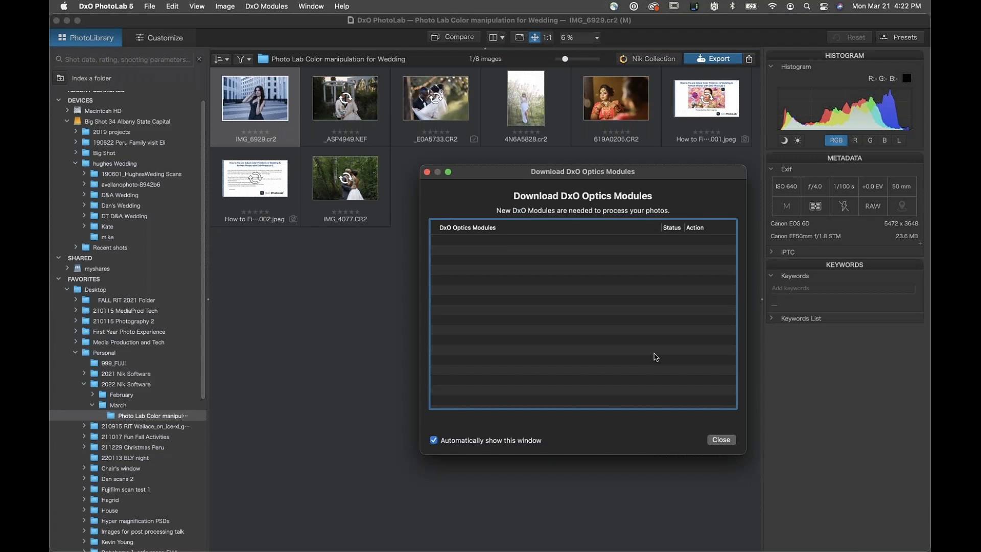
pyautogui.click(721, 440)
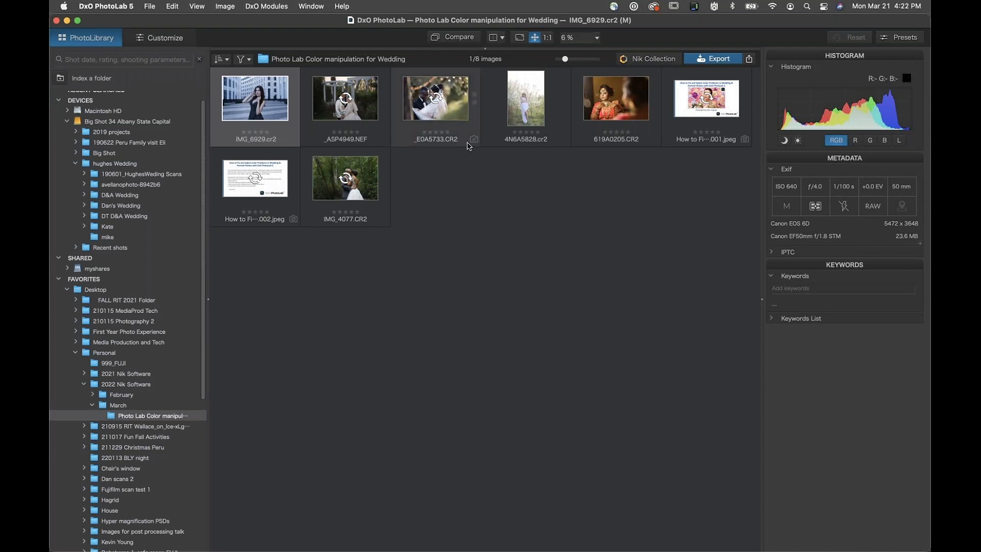
# Open _ASP4949.NEF for customizing and collapse its Color Rendering and White Balance corrections.
pyautogui.click(368, 105)
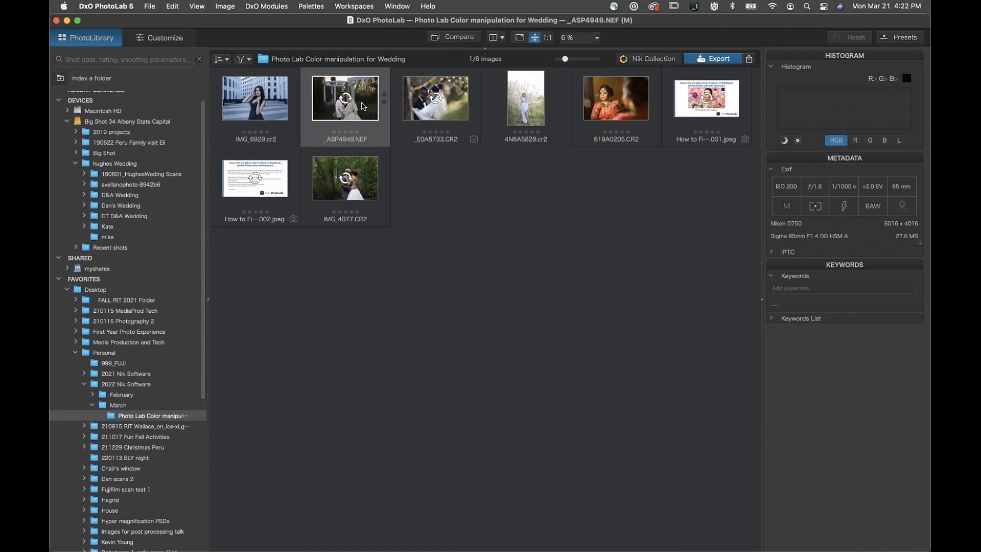
pyautogui.doubleClick(363, 107)
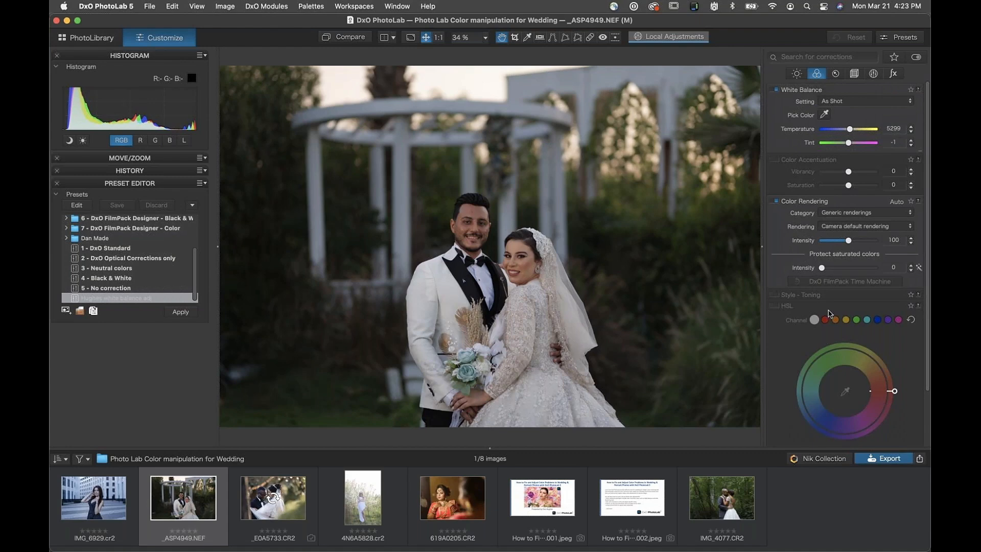
pyautogui.click(845, 201)
pyautogui.click(843, 90)
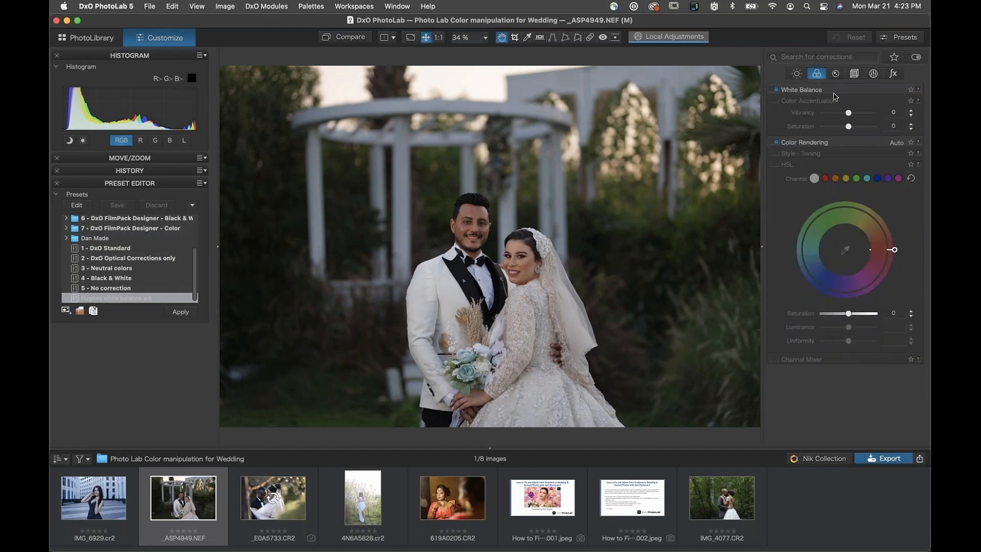
pyautogui.click(836, 94)
pyautogui.click(836, 94)
# Turn off the color-only filter to list all corrections and search them for "crop".
pyautogui.click(817, 74)
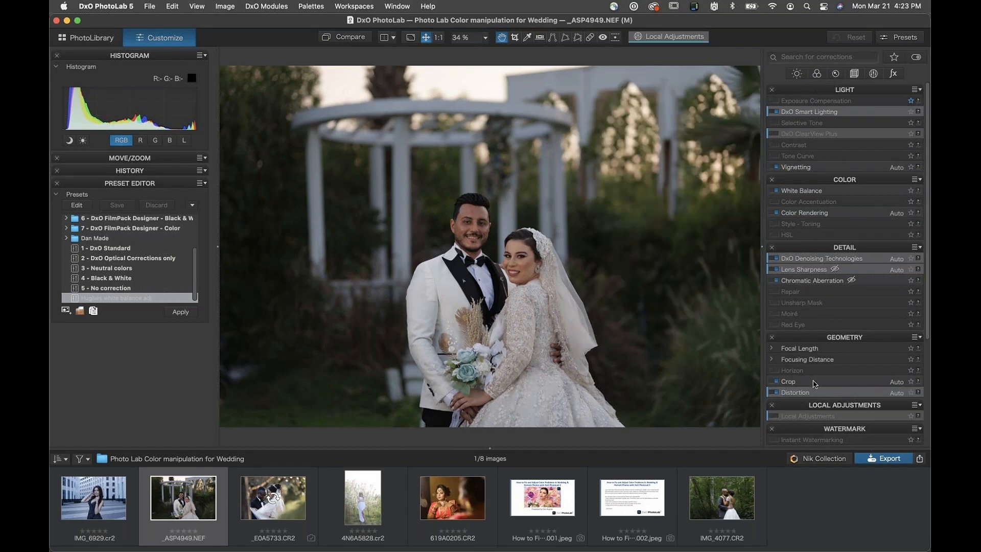
pyautogui.click(815, 382)
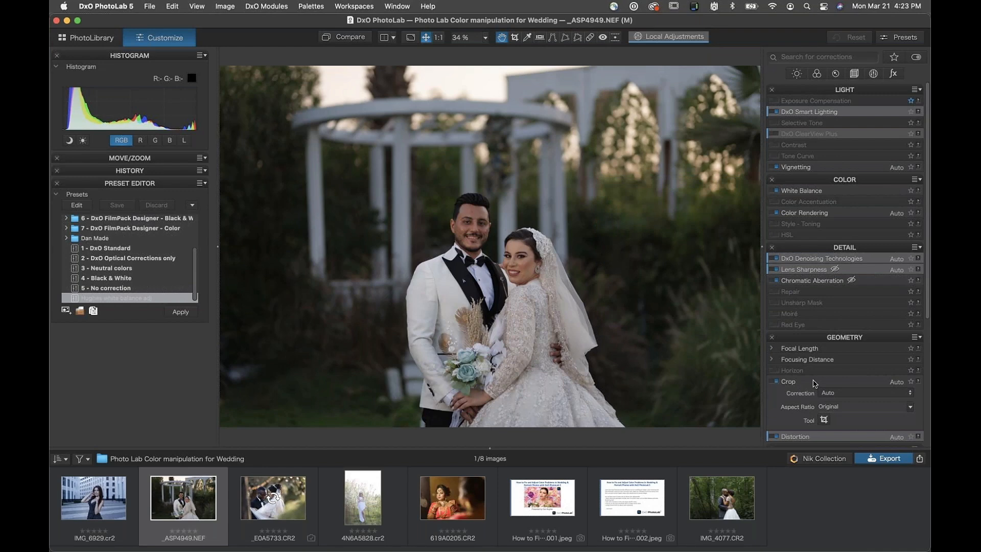
pyautogui.click(814, 383)
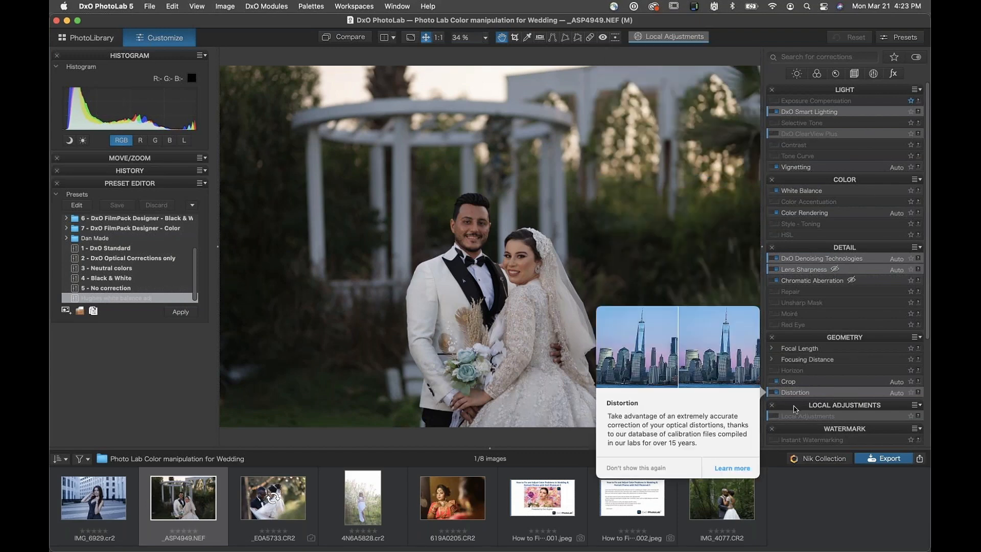
pyautogui.click(801, 56)
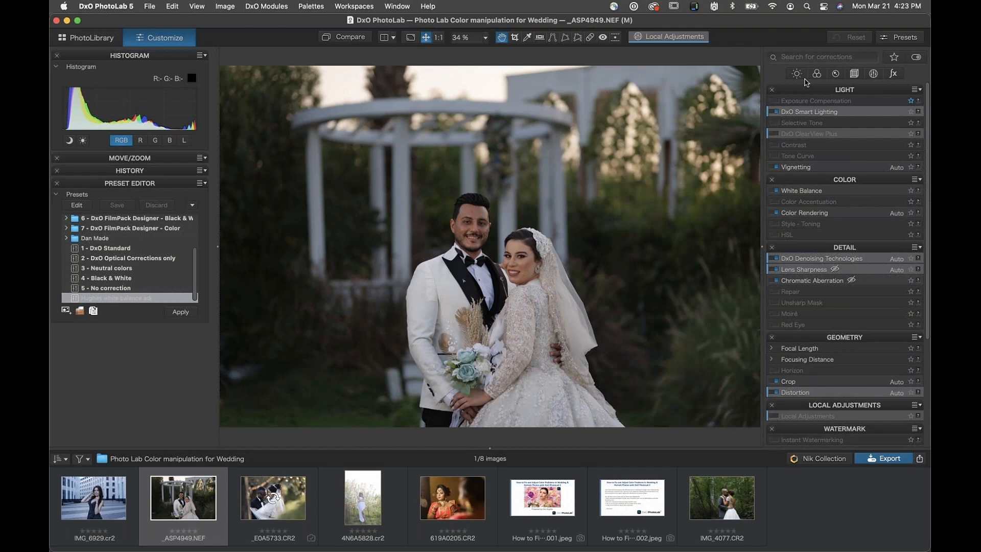
pyautogui.click(816, 74)
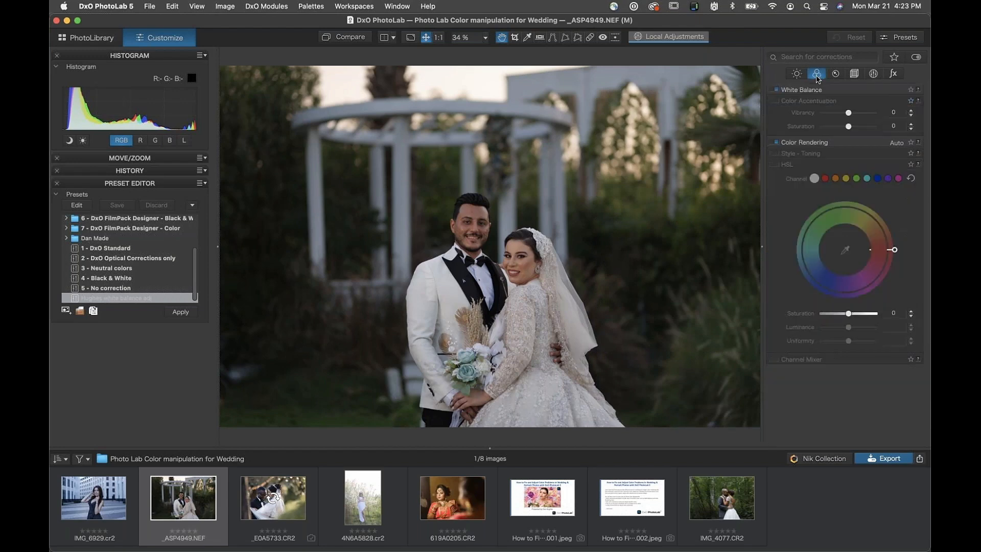
pyautogui.write('c')
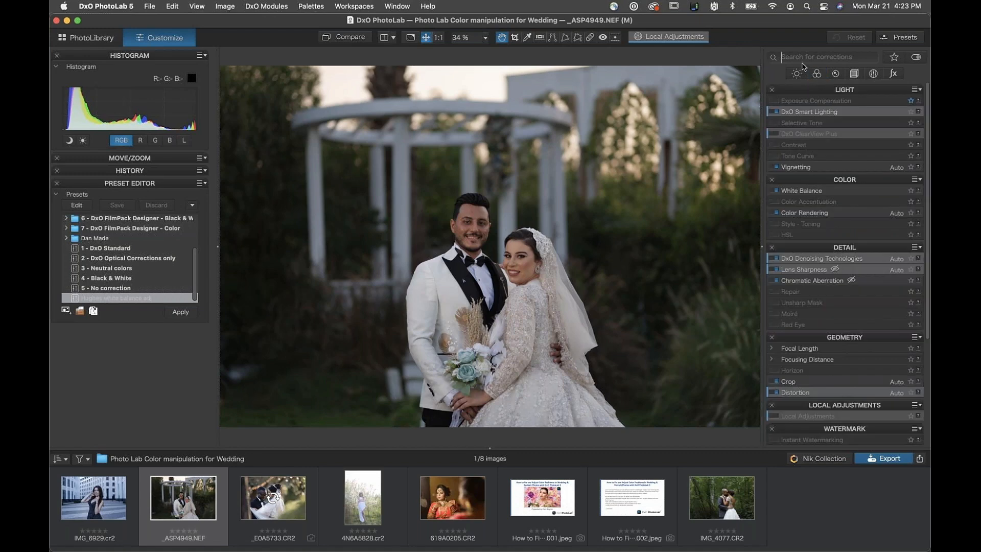
pyautogui.write('rop')
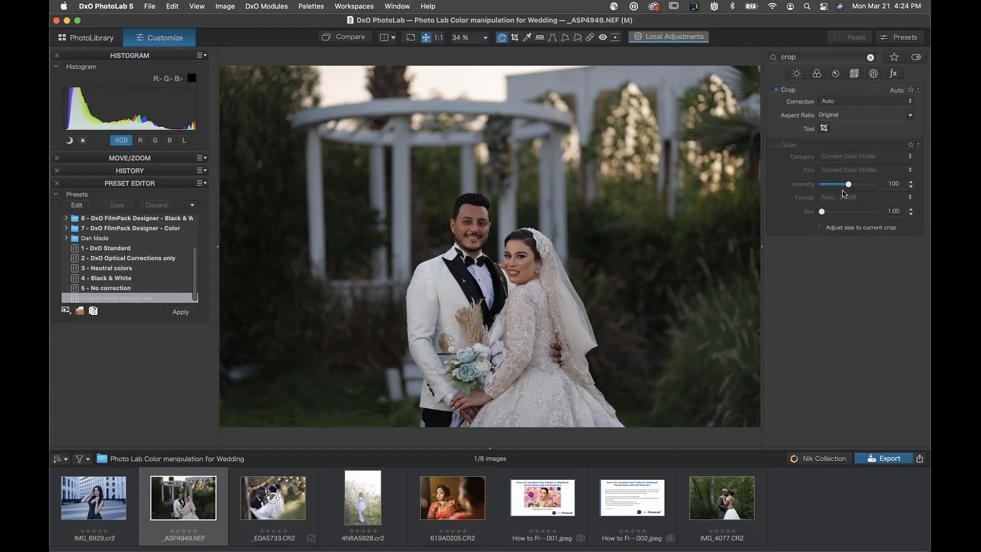
pyautogui.click(861, 198)
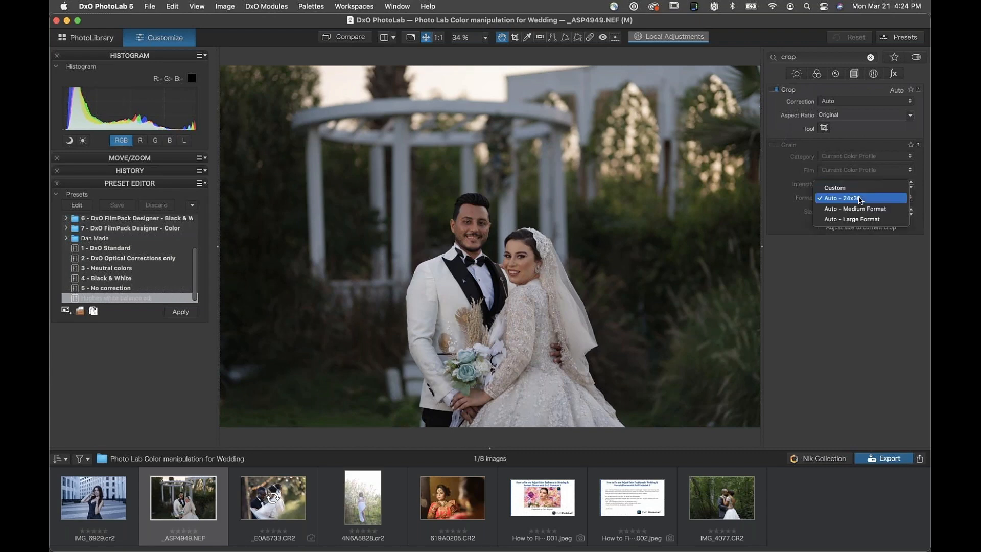
pyautogui.click(861, 198)
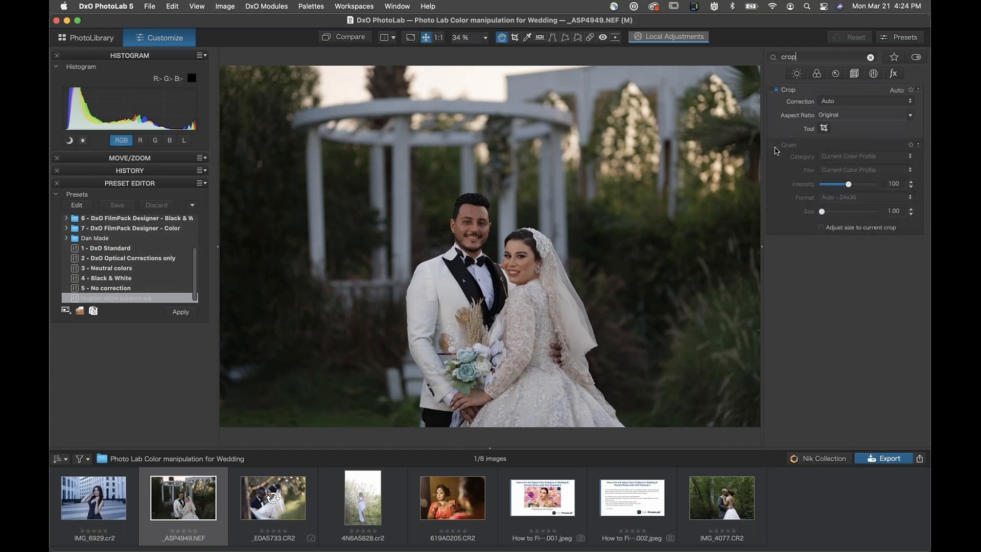
pyautogui.click(775, 146)
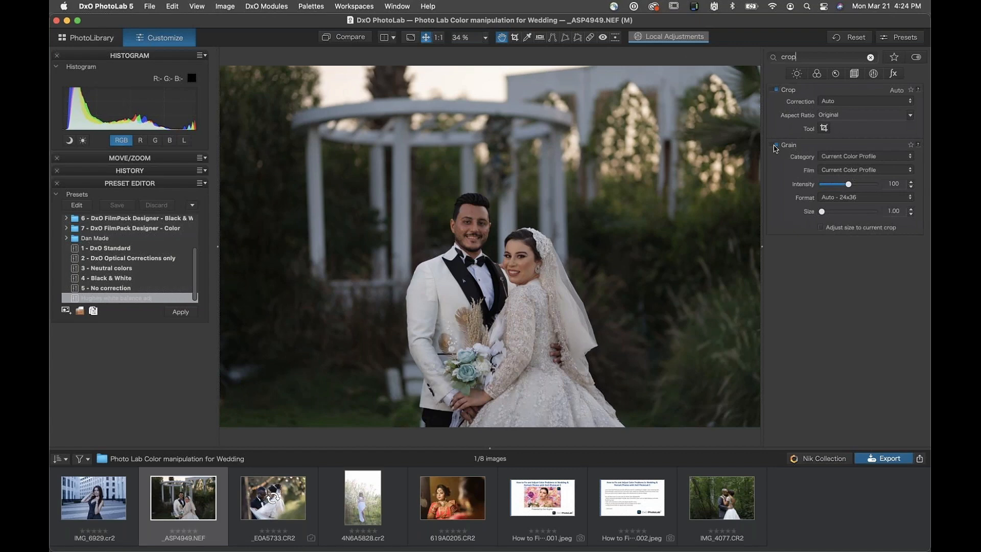
pyautogui.click(775, 146)
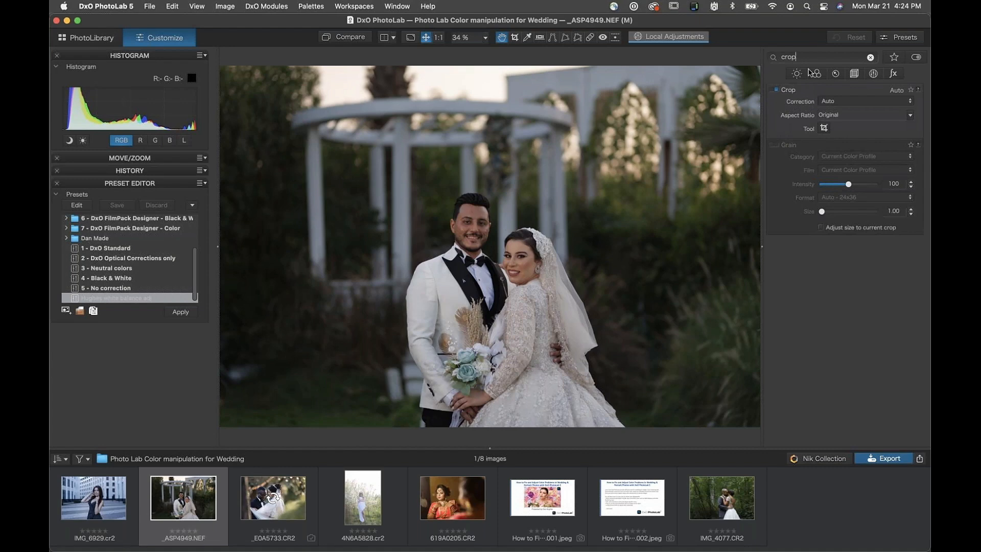
# Activate the Crop tool on the couple's portrait, set its correction to Manual and the aspect ratio to 5:4.
pyautogui.click(824, 128)
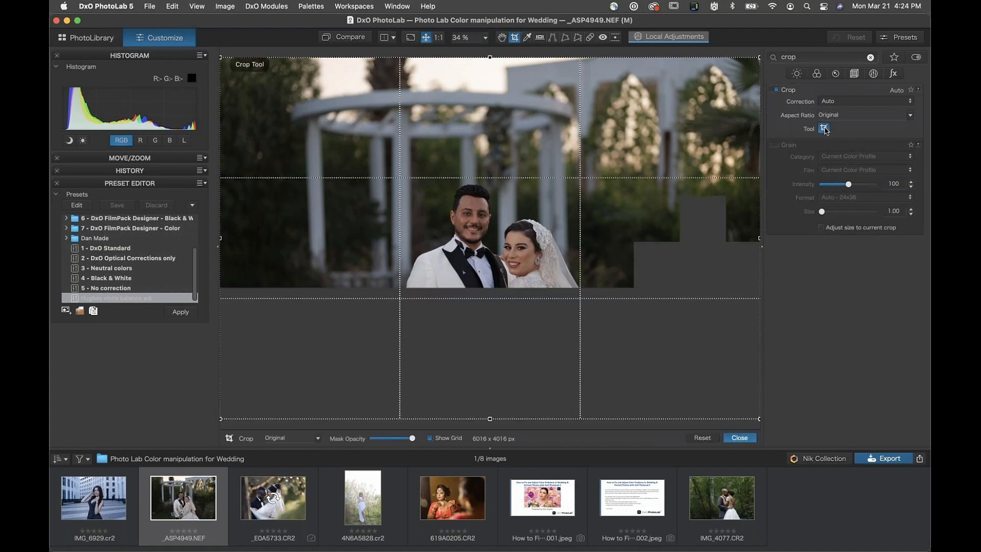
pyautogui.click(852, 103)
pyautogui.click(848, 113)
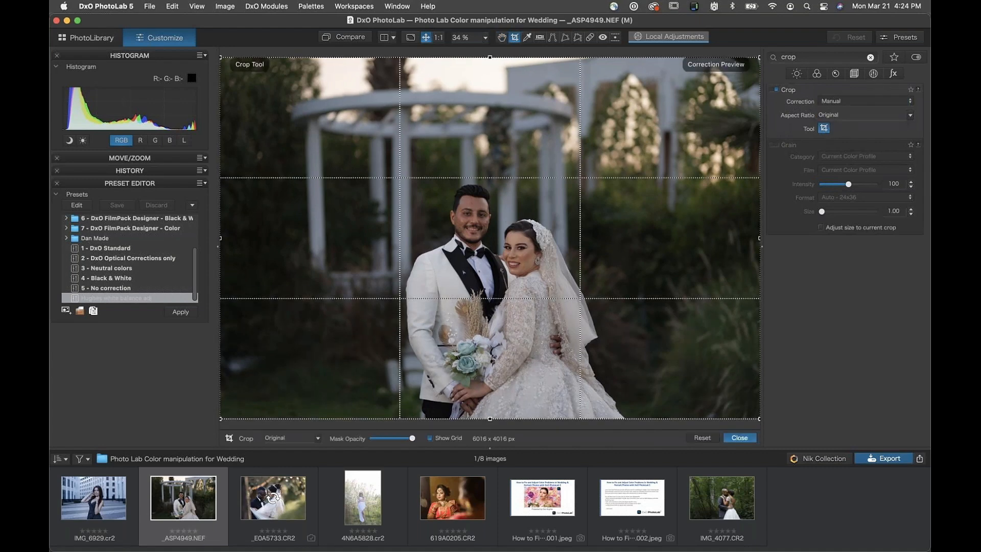
pyautogui.click(884, 115)
pyautogui.click(909, 116)
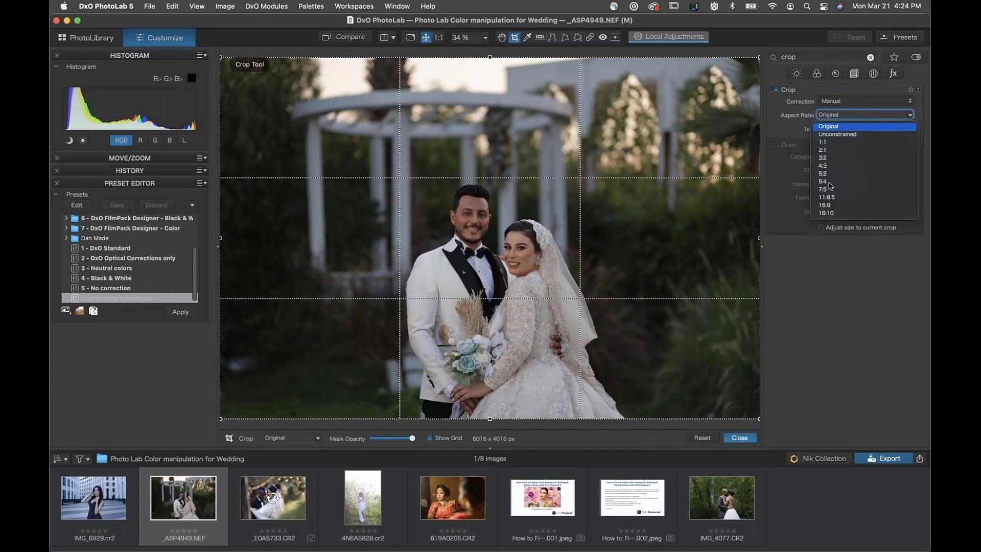
pyautogui.click(831, 184)
# Frame the couple tightly with a vertical crop of about 2520 x 3150 px and apply it.
pyautogui.moveTo(671, 59); pyautogui.dragTo(483, 82)
pyautogui.moveTo(455, 111); pyautogui.dragTo(442, 137)
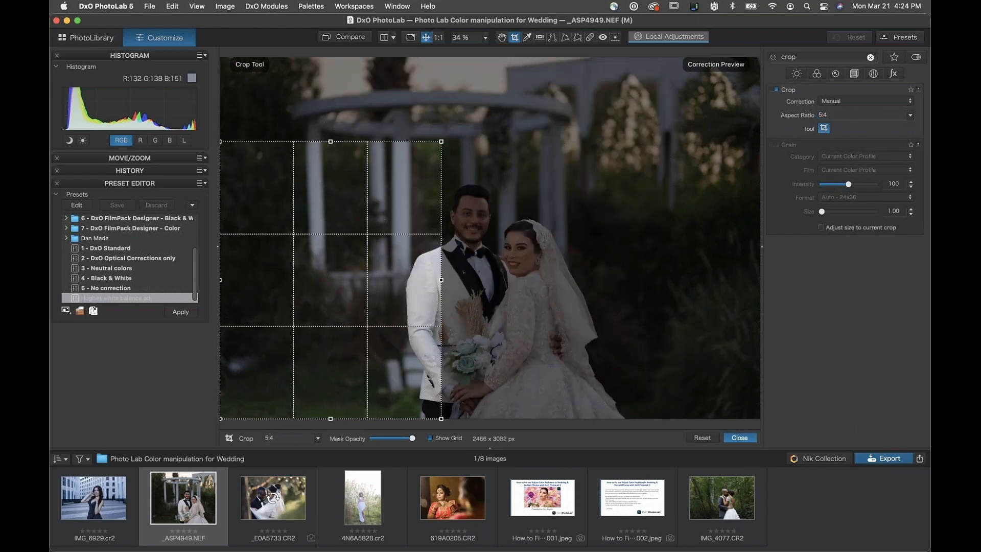
pyautogui.moveTo(335, 313); pyautogui.dragTo(520, 346)
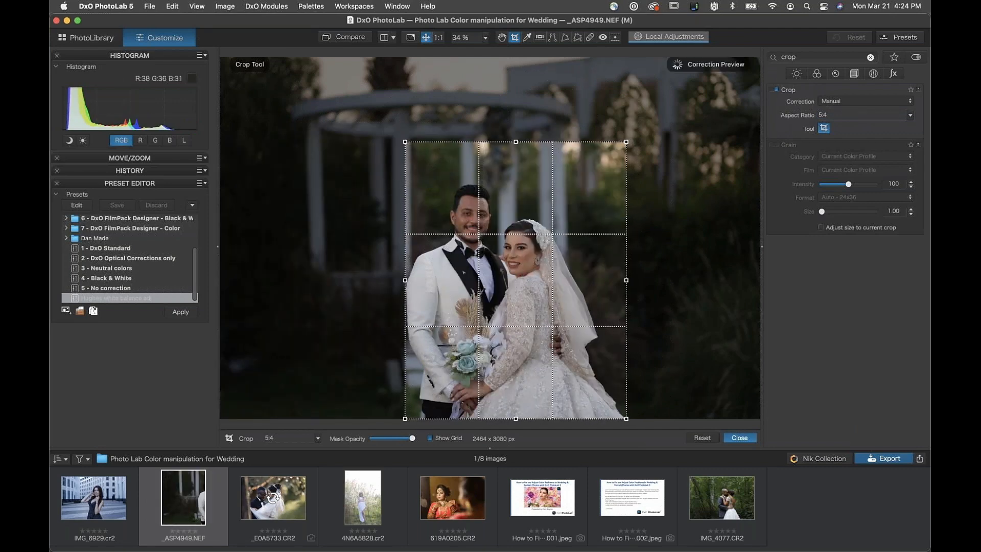
pyautogui.moveTo(406, 142); pyautogui.dragTo(400, 136)
pyautogui.moveTo(499, 307); pyautogui.dragTo(493, 307)
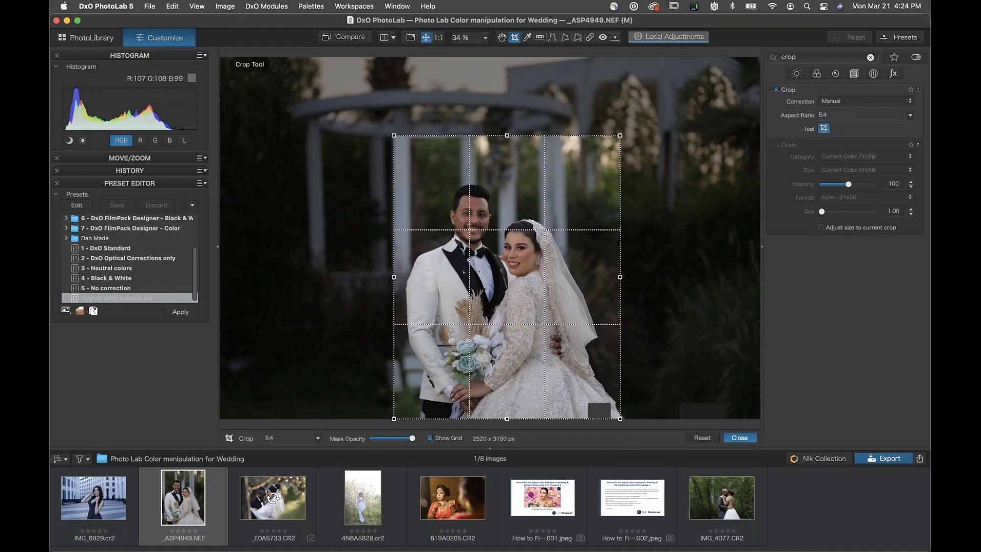
pyautogui.click(740, 438)
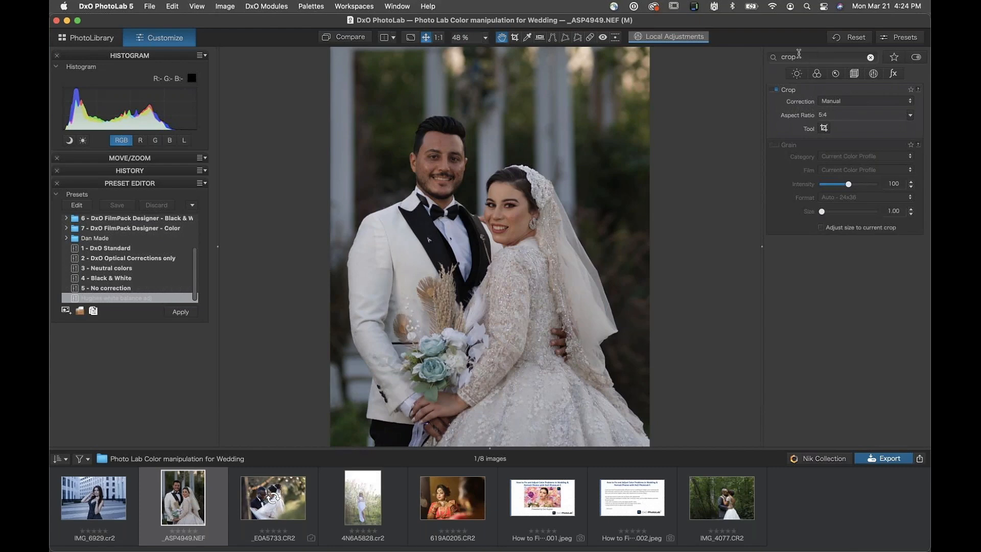
# Clear the corrections search, show only the color corrections and expand White Balance.
pyautogui.click(871, 57)
pyautogui.click(817, 74)
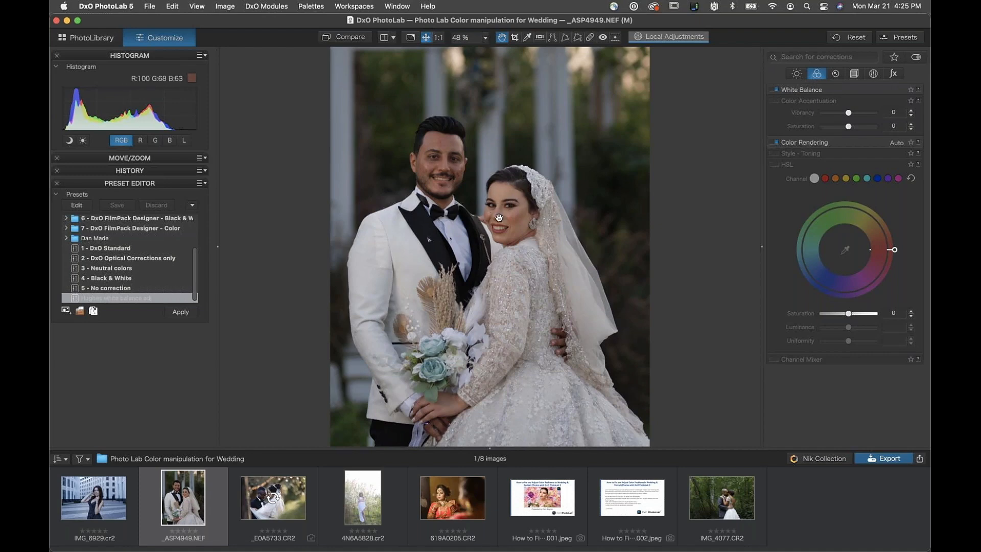
pyautogui.scroll(2, 495, 216)
pyautogui.scroll(6, 499, 218)
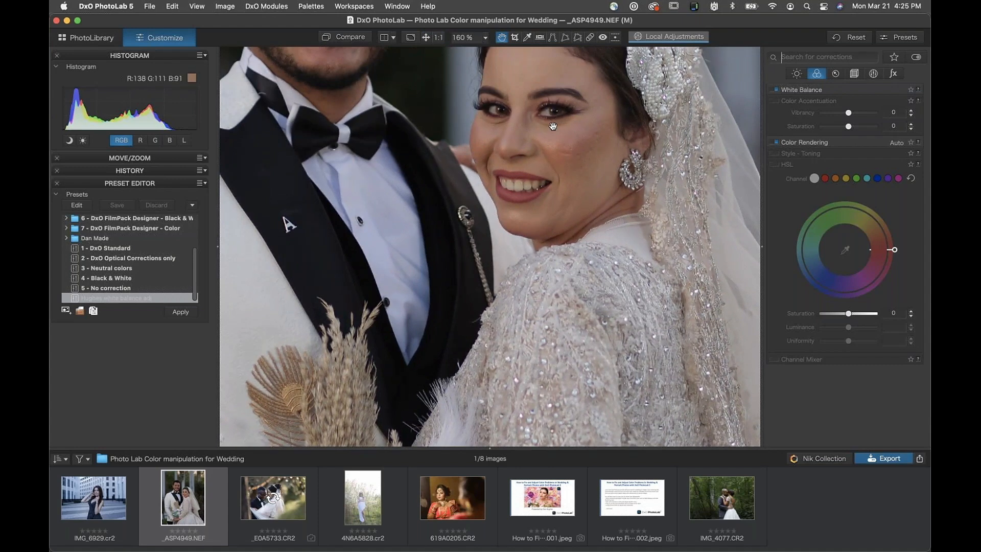
pyautogui.press('space')
pyautogui.moveTo(490, 114); pyautogui.dragTo(541, 307)
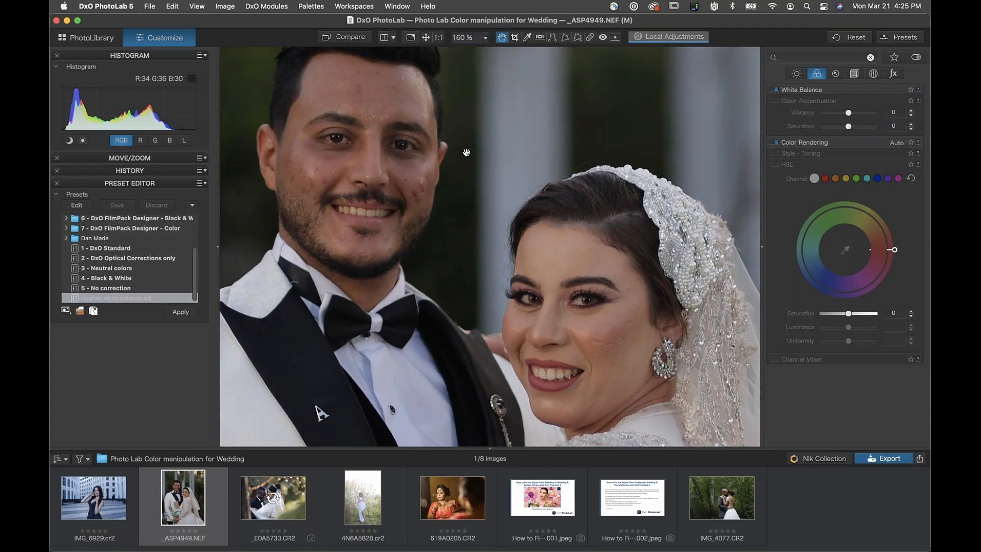
pyautogui.click(824, 91)
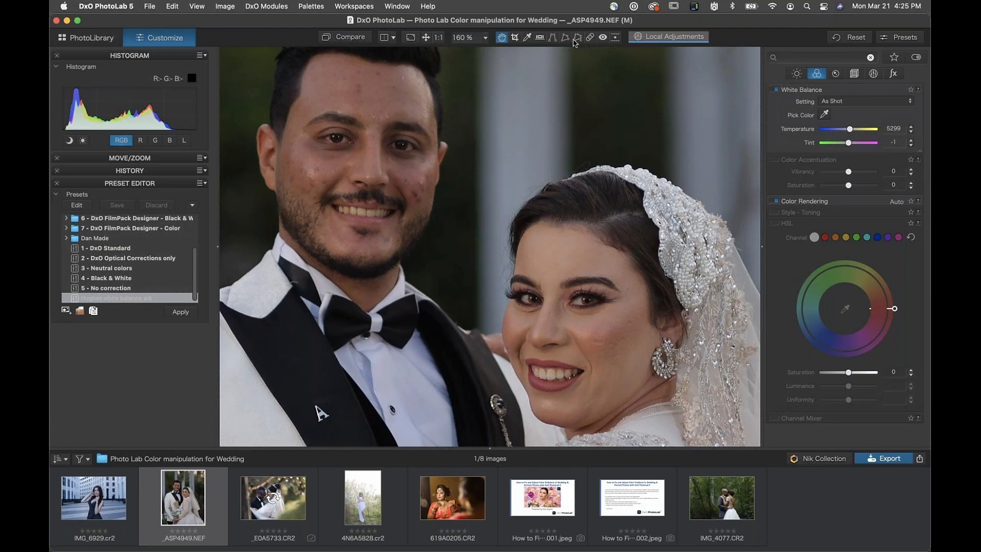
# Use the Repair tool to remove the blemishes on the groom's lower forehead between the eyebrows.
pyautogui.click(590, 36)
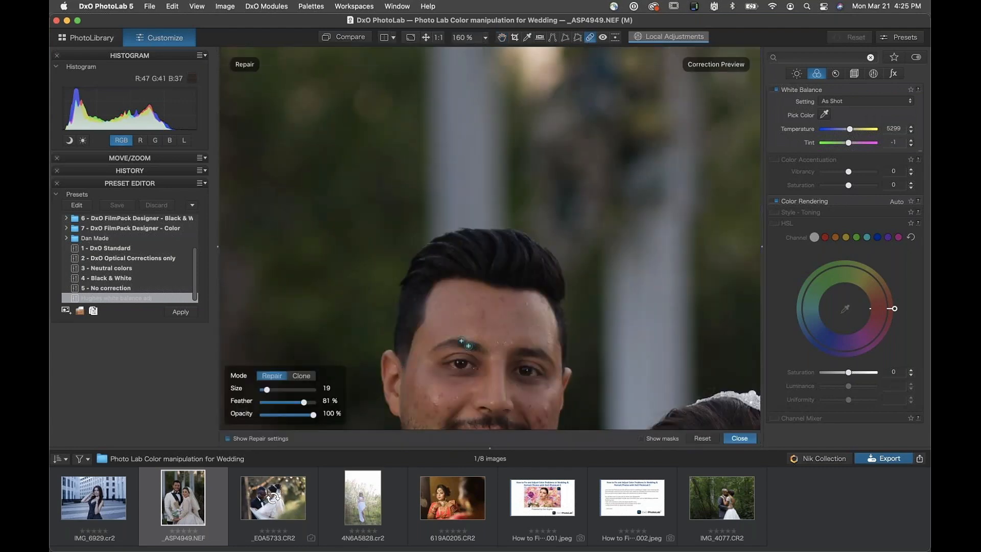
pyautogui.press('space')
pyautogui.moveTo(499, 313); pyautogui.dragTo(383, 87)
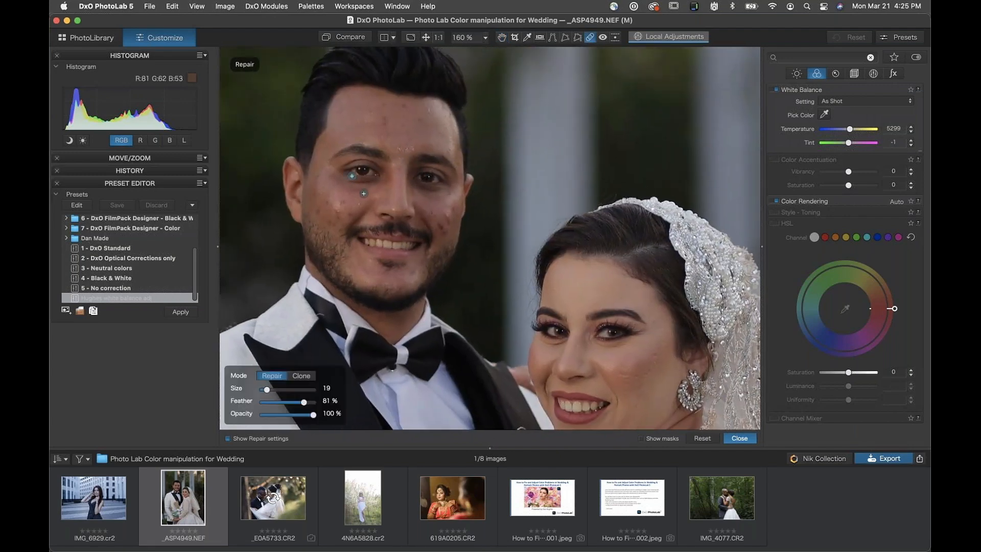
pyautogui.click(399, 149)
pyautogui.click(407, 150)
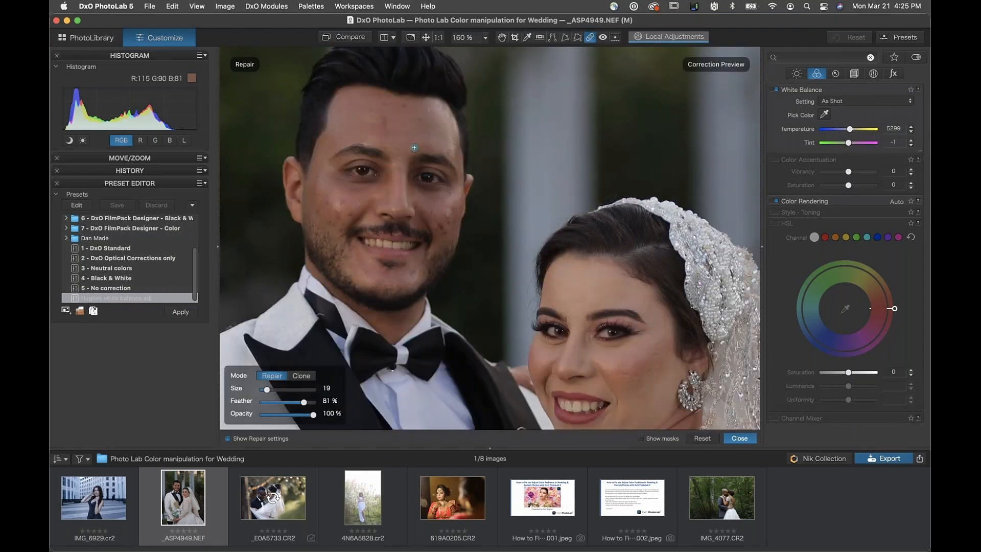
# Repair the skin blemishes on both of the groom's cheeks.
pyautogui.click(359, 203)
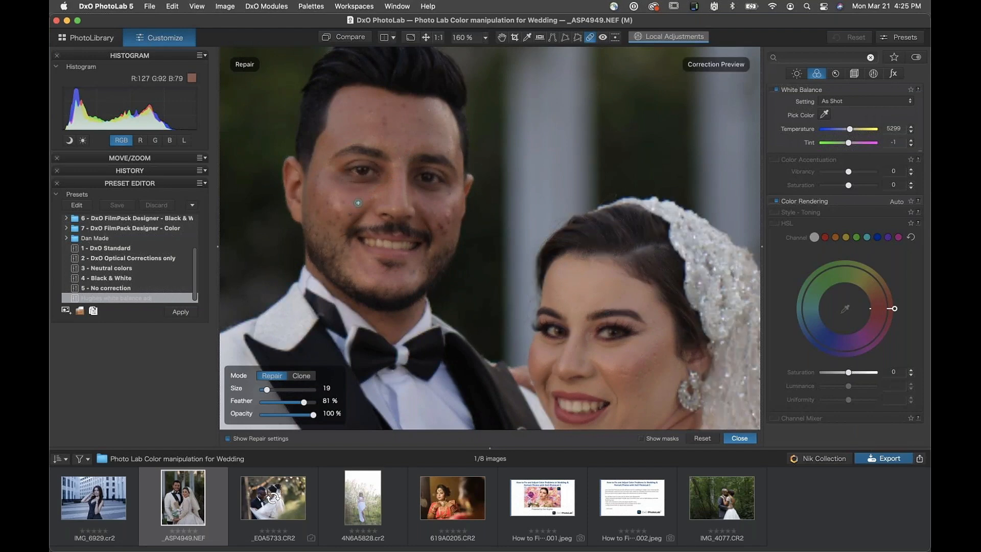
pyautogui.click(342, 202)
pyautogui.click(445, 224)
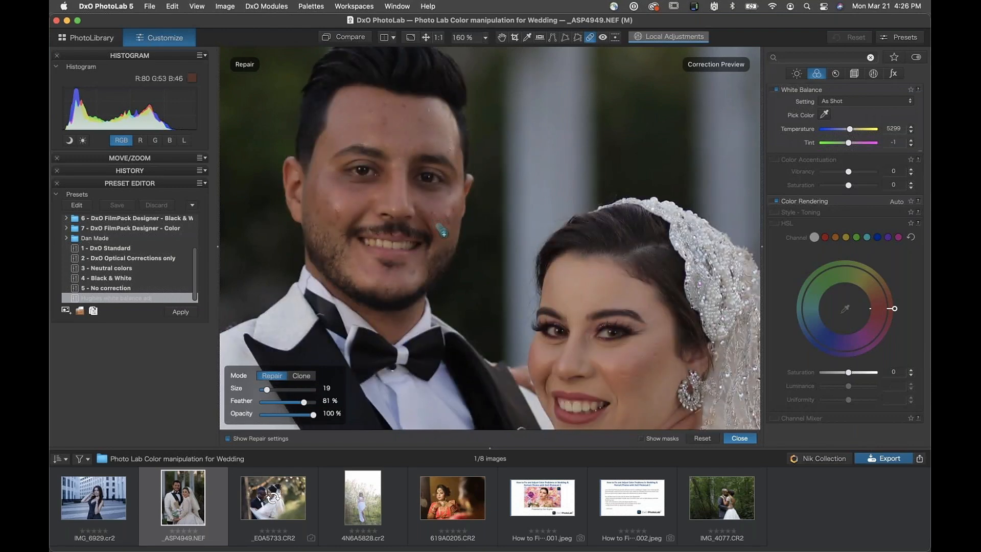
pyautogui.click(442, 231)
pyautogui.click(436, 220)
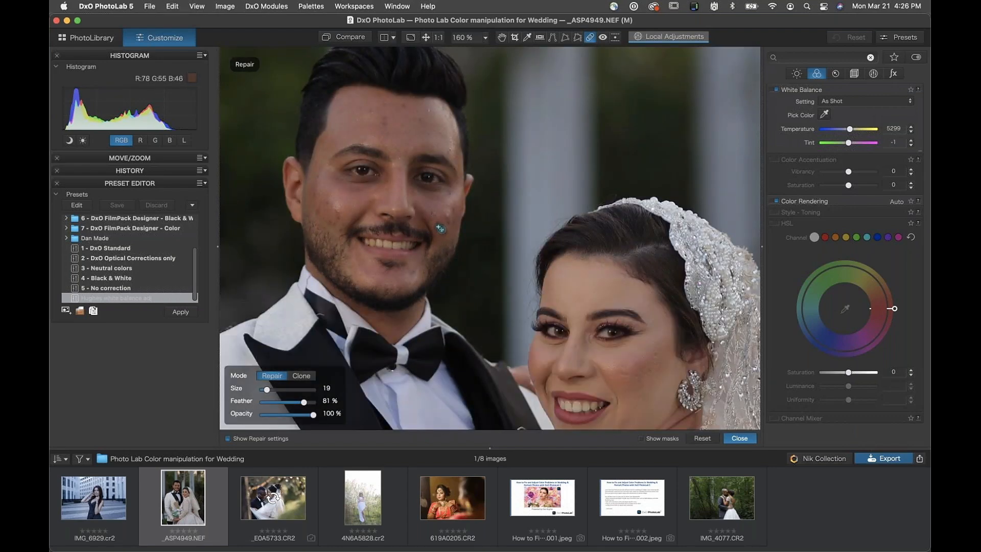
# Repair the remaining blemishes on the groom's cheek, beside his mouth, on his forehead and on his chin.
pyautogui.click(439, 226)
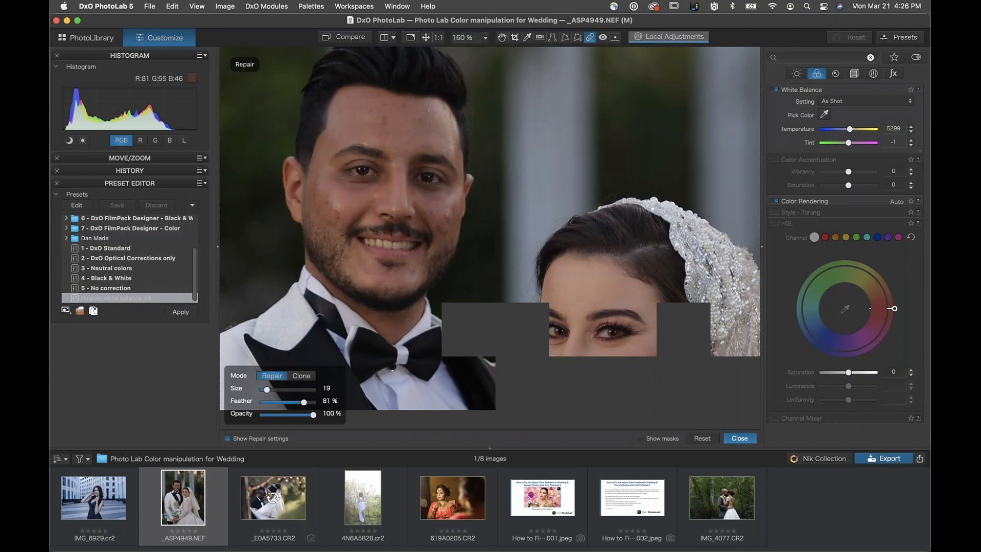
pyautogui.click(421, 218)
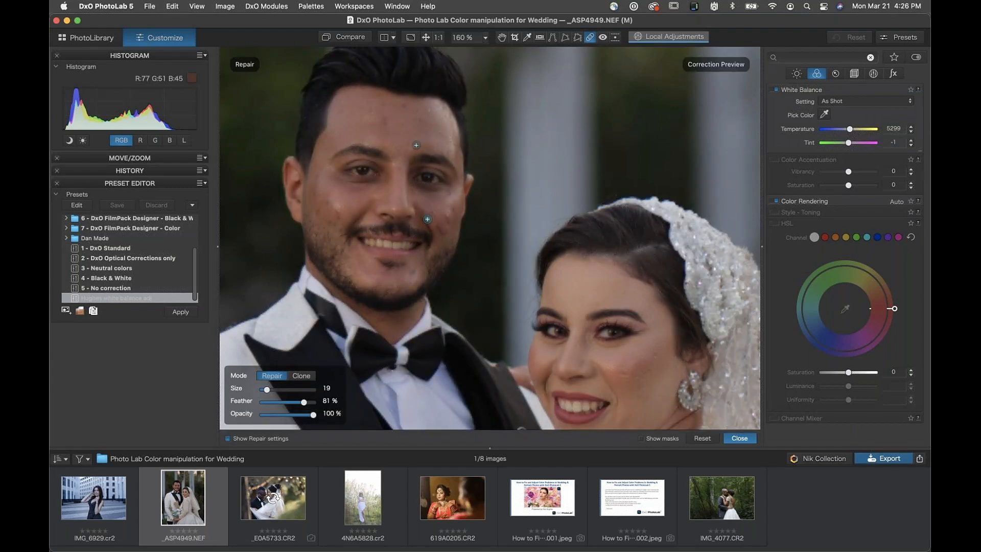
pyautogui.click(401, 121)
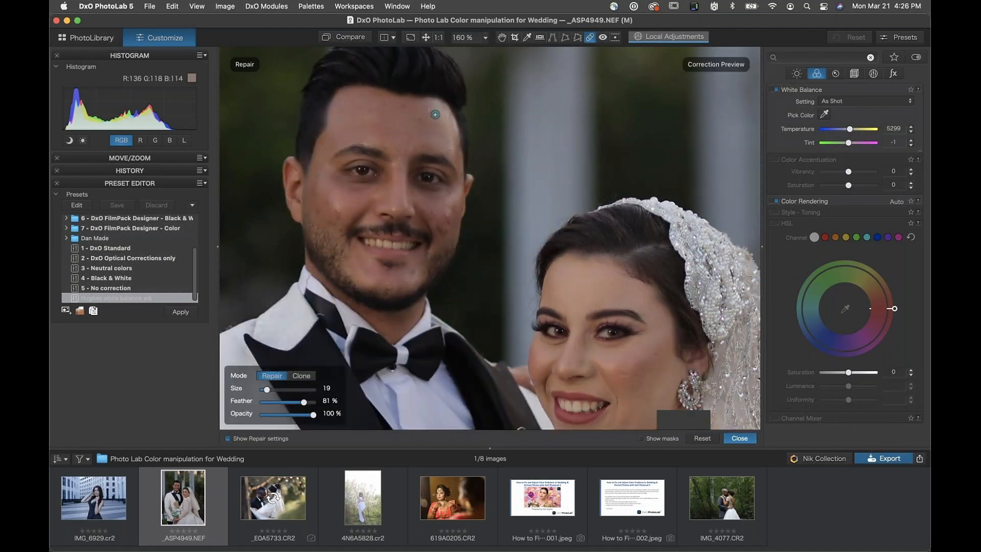
pyautogui.click(414, 273)
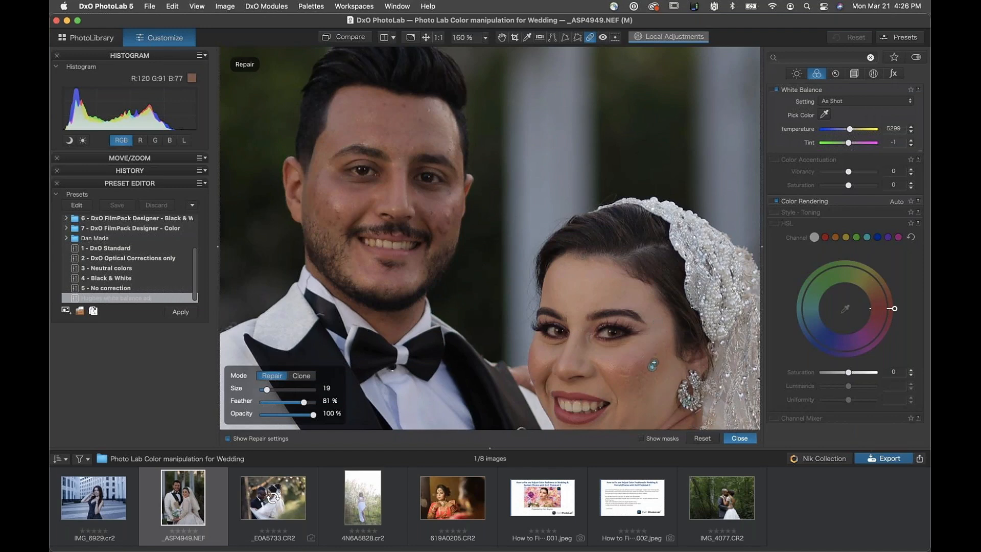
# Repair the blemishes on the bride's cheek and one more on the groom's forehead, and finish the retouching.
pyautogui.click(656, 355)
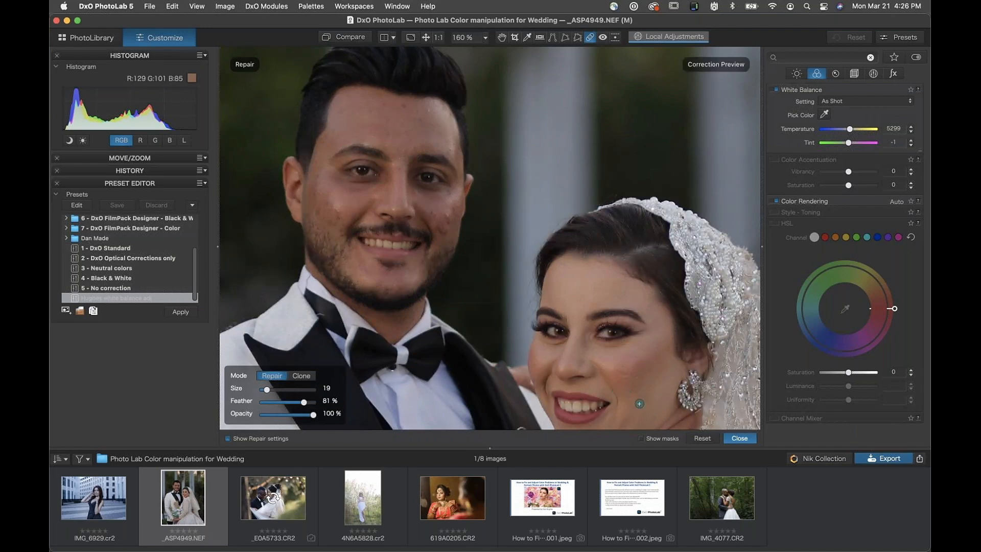
pyautogui.click(628, 391)
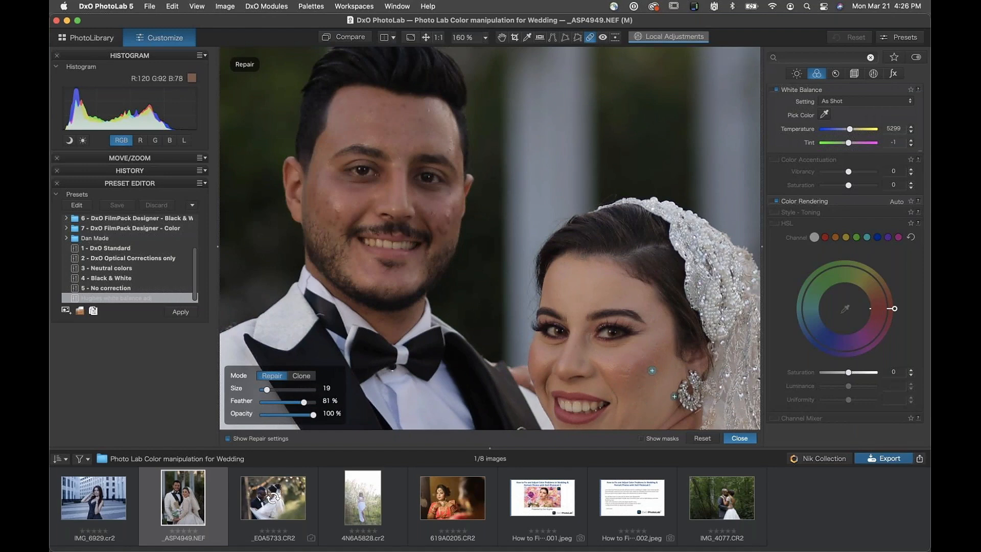
pyautogui.click(428, 109)
pyautogui.click(739, 439)
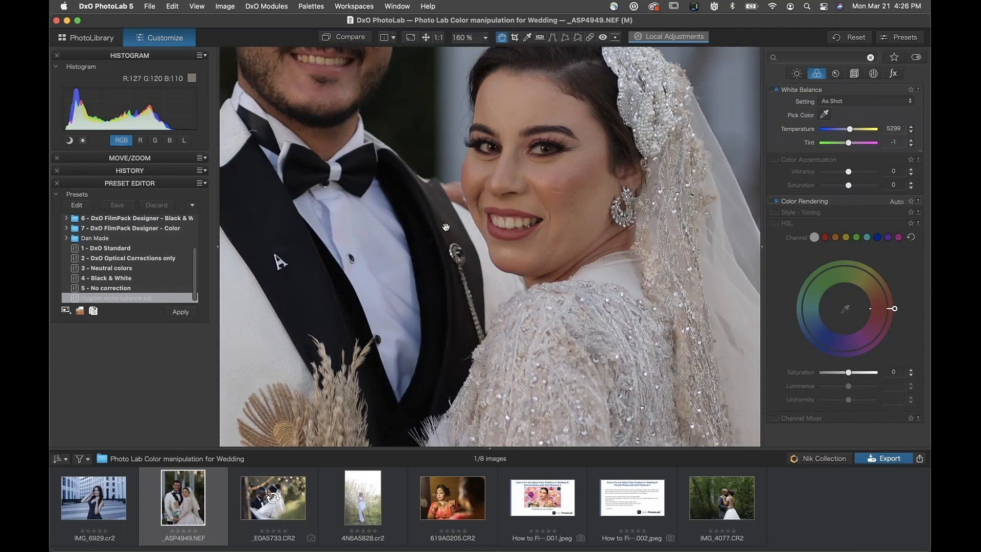
# Warm the whole portrait by raising the white balance temperature to 5599.
pyautogui.moveTo(446, 227); pyautogui.dragTo(501, 355)
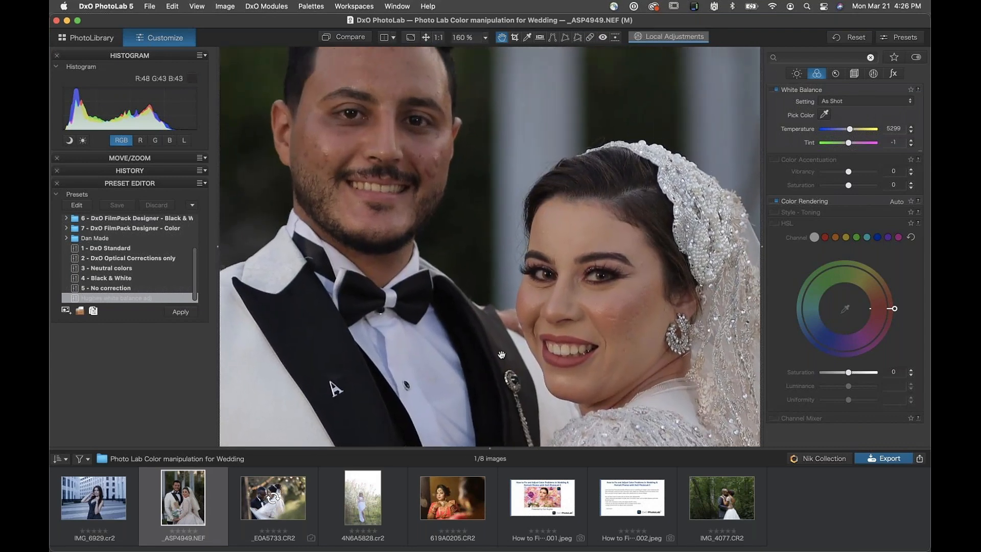
pyautogui.scroll(-5, 501, 355)
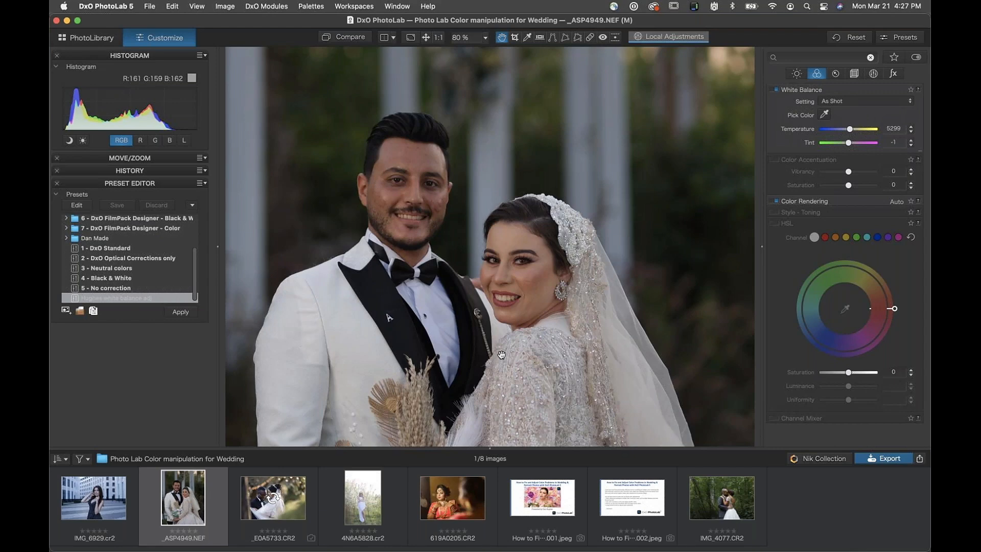
pyautogui.scroll(-5, 502, 354)
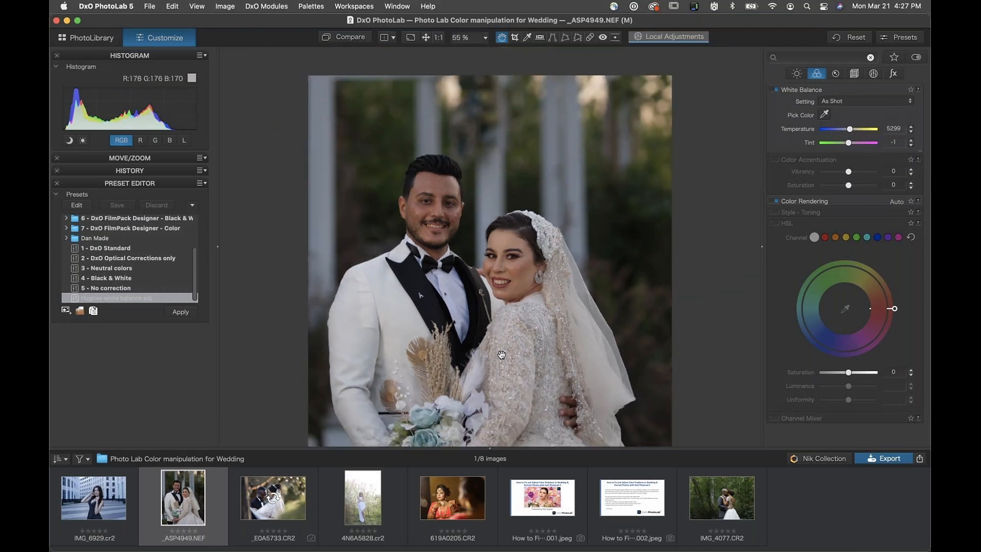
pyautogui.scroll(-1, 502, 354)
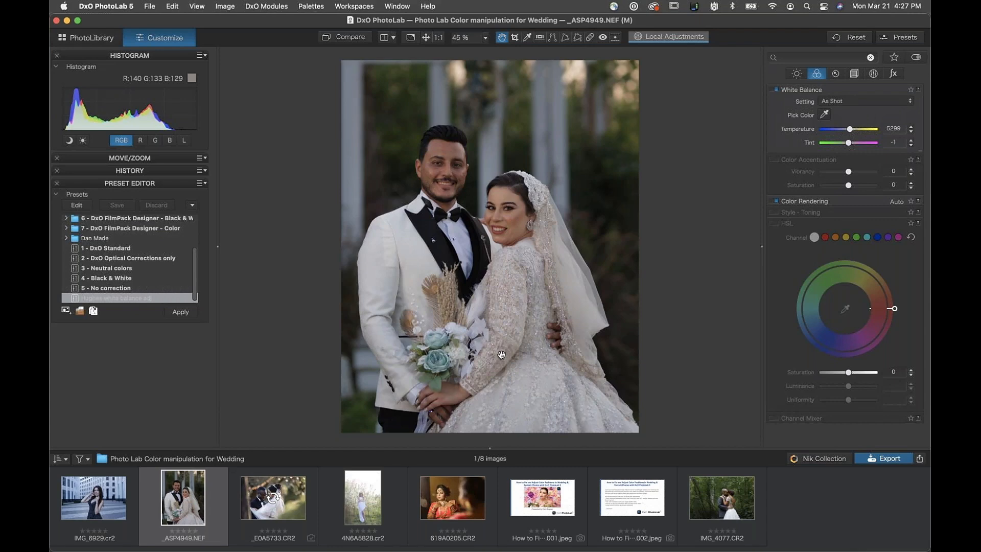
pyautogui.click(851, 130)
pyautogui.moveTo(851, 131); pyautogui.dragTo(852, 133)
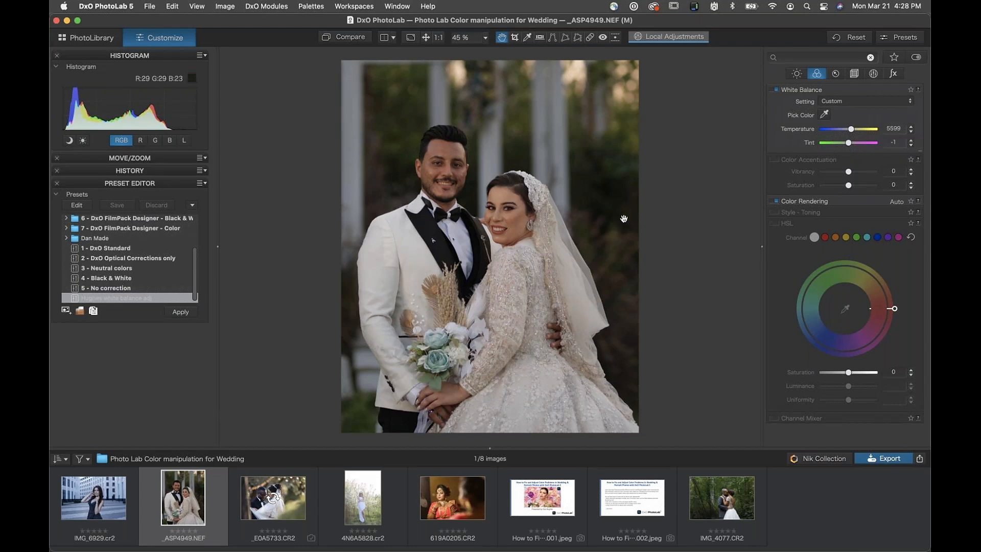
# Neutralize the white balance with the color picker, trying points on the groom's shirt and jacket and settling on his dark lapel.
pyautogui.click(825, 115)
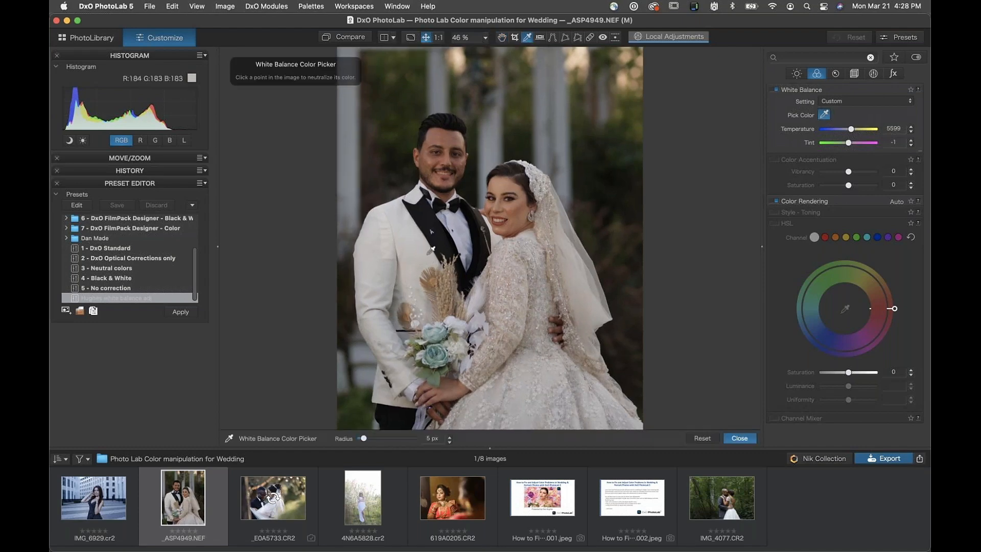
pyautogui.click(431, 250)
pyautogui.click(453, 218)
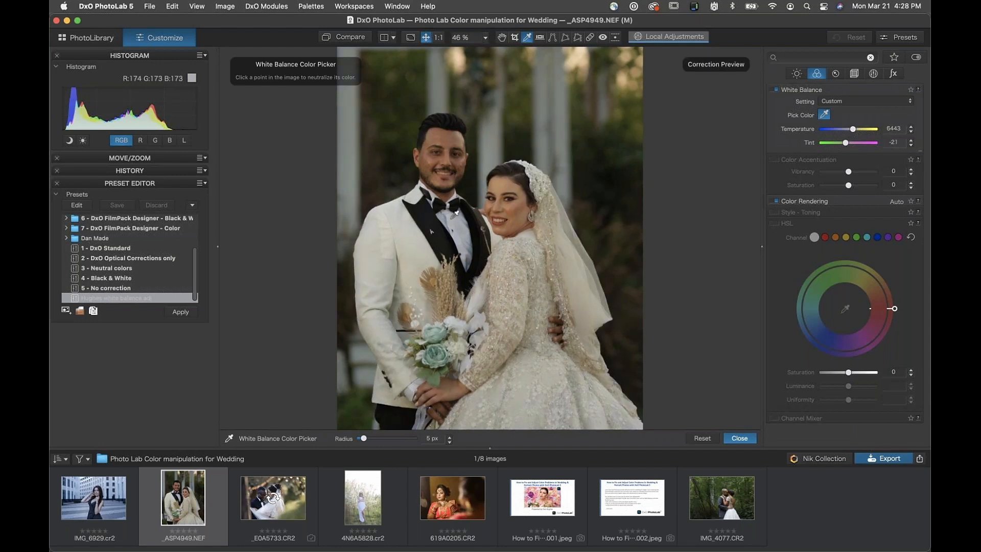
pyautogui.click(466, 224)
pyautogui.click(466, 236)
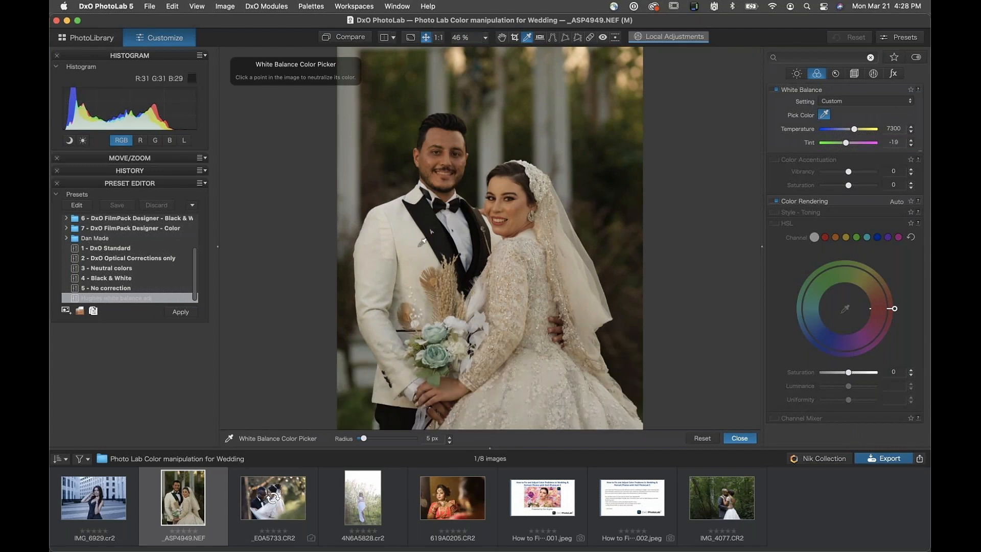
pyautogui.click(426, 246)
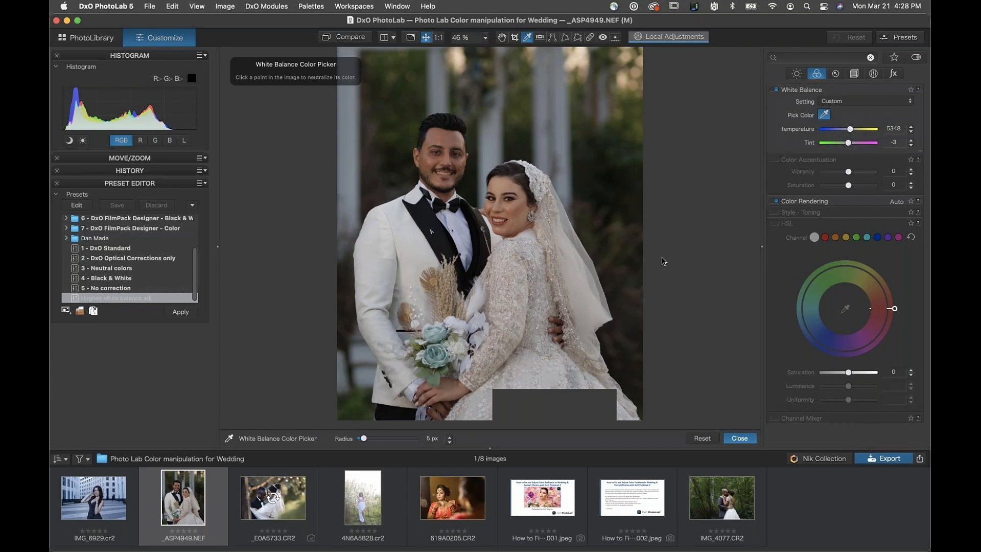
# Start the Local Adjustments and place a Control Point on the bride's cheek.
pyautogui.press('super+plus')
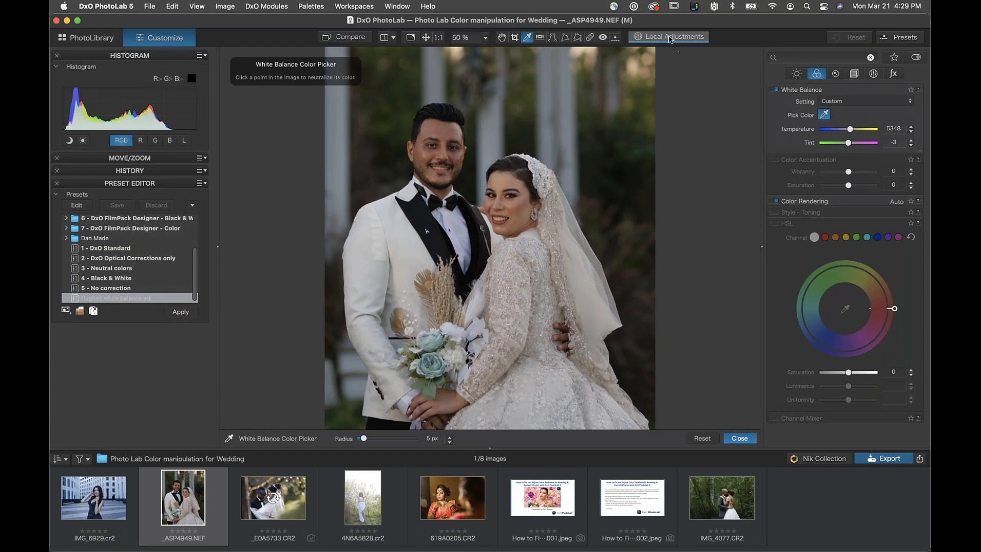
pyautogui.moveTo(665, 39)
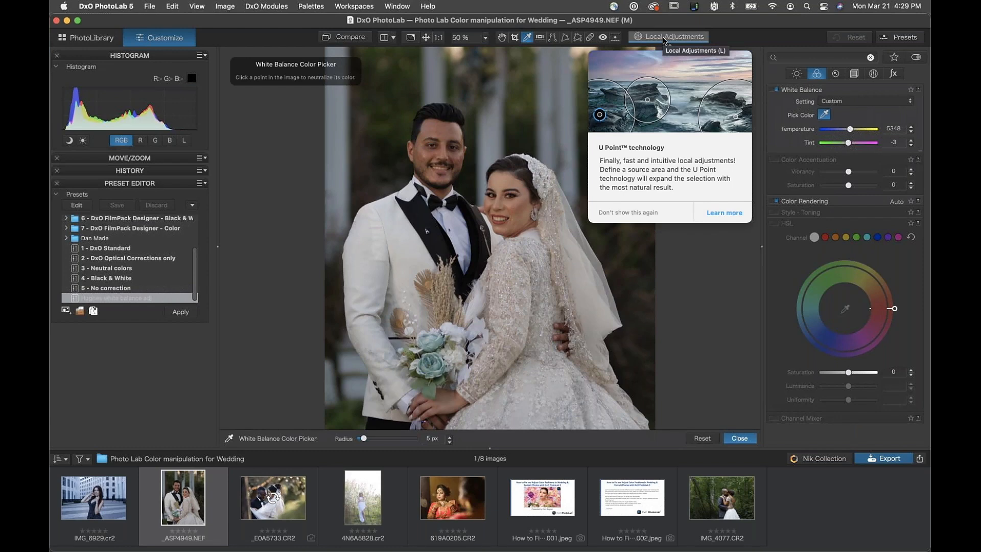
pyautogui.click(672, 37)
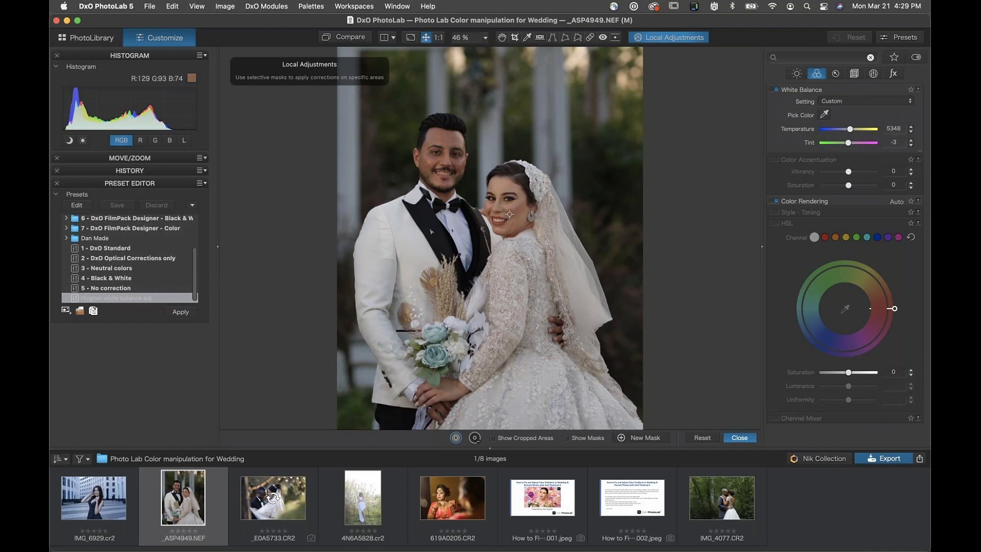
pyautogui.rightClick(522, 113)
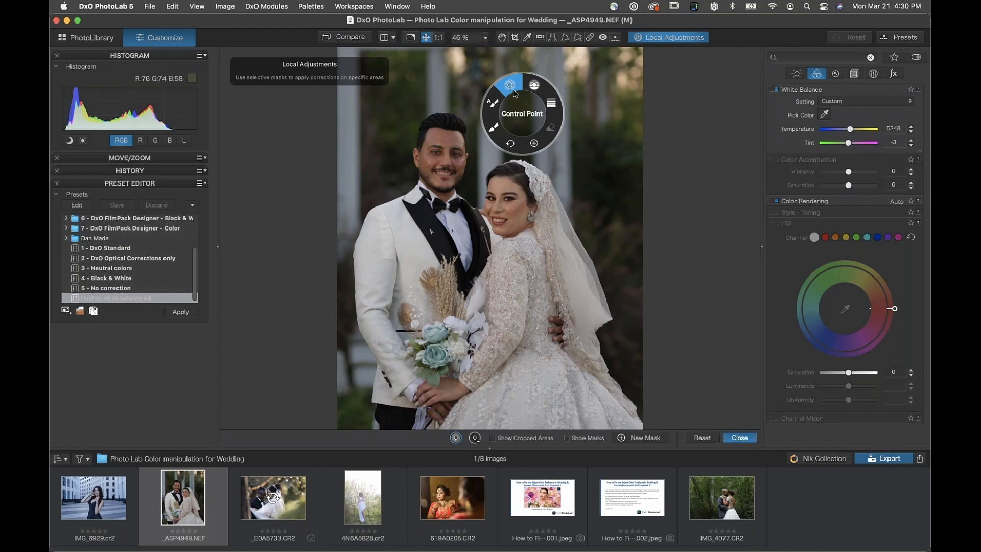
pyautogui.click(508, 203)
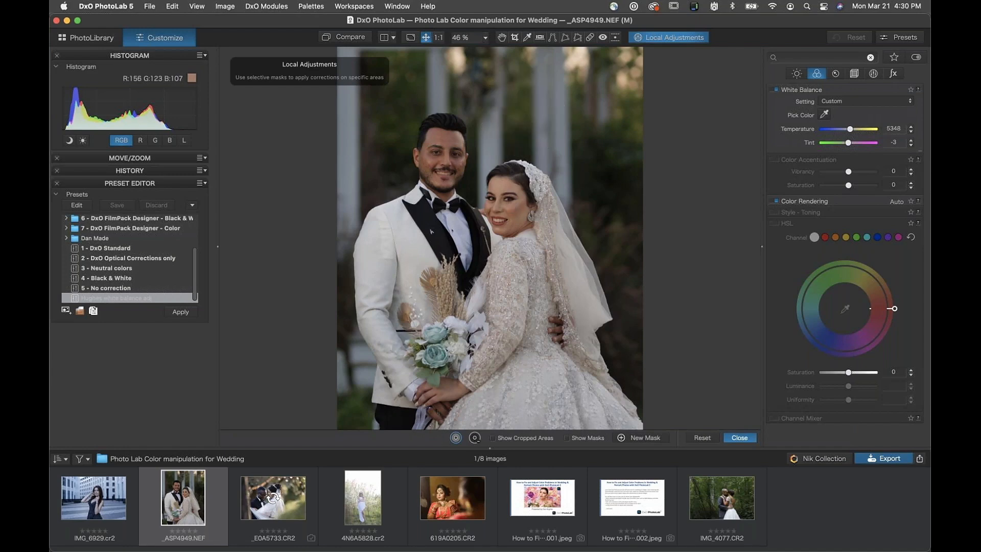
pyautogui.click(510, 206)
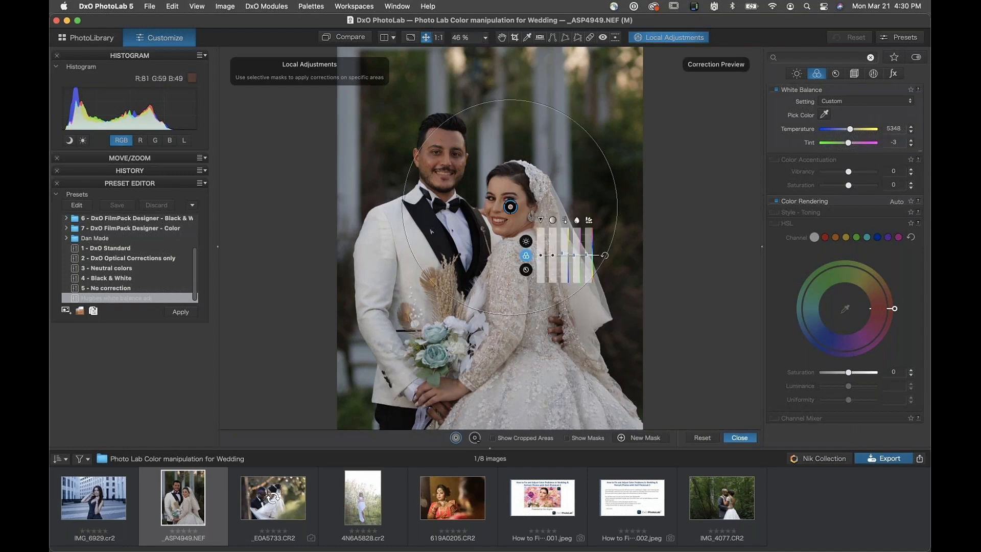
# View the portrait at 75 % and shrink the control point's circle to fit closely around the bride's head.
pyautogui.click(486, 38)
pyautogui.click(465, 66)
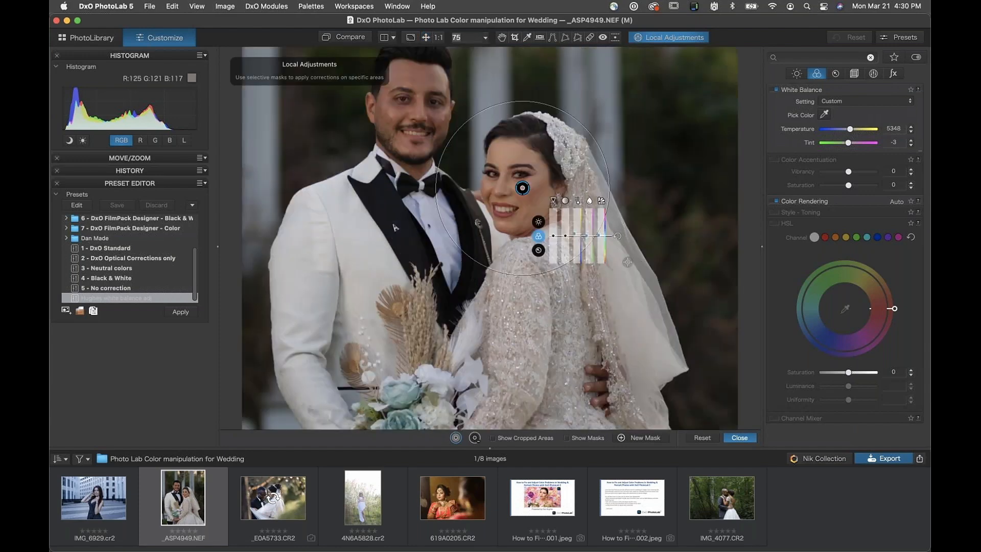
pyautogui.press('space')
pyautogui.moveTo(405, 254); pyautogui.dragTo(394, 346)
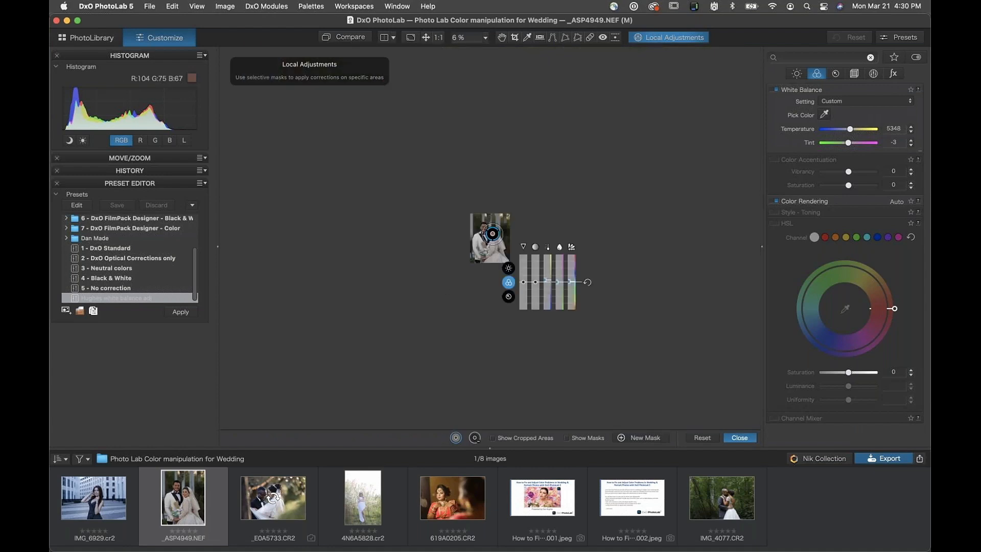
pyautogui.click(486, 38)
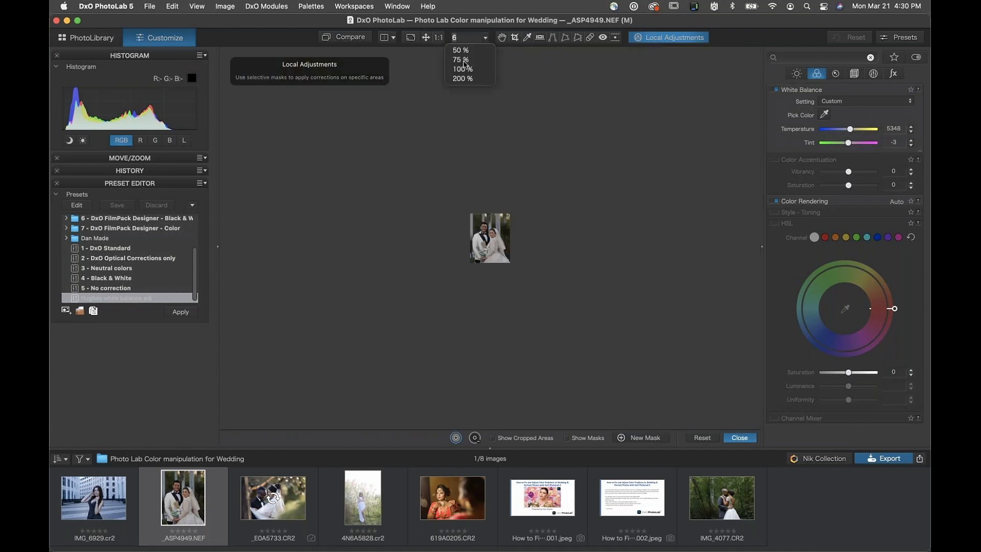
pyautogui.click(462, 60)
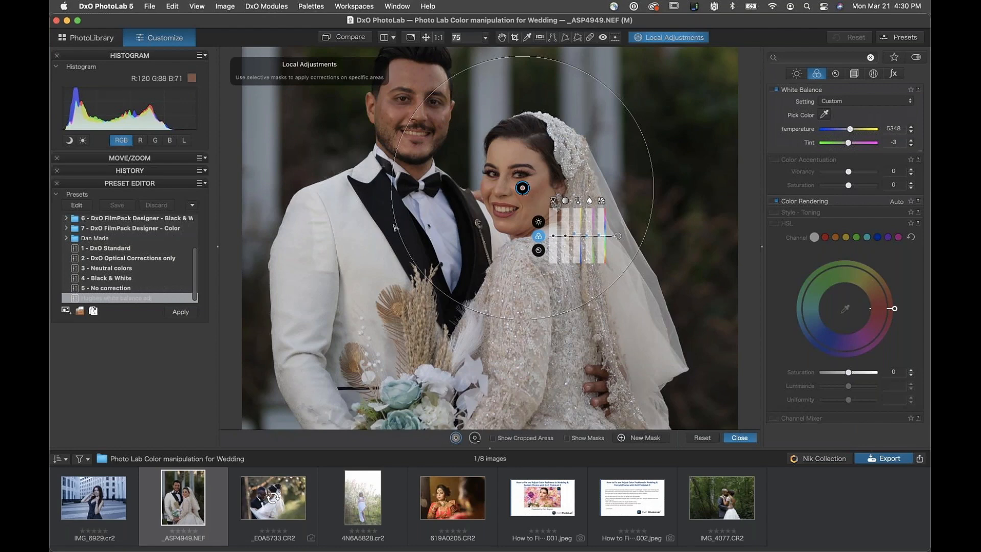
pyautogui.moveTo(396, 226); pyautogui.dragTo(456, 208)
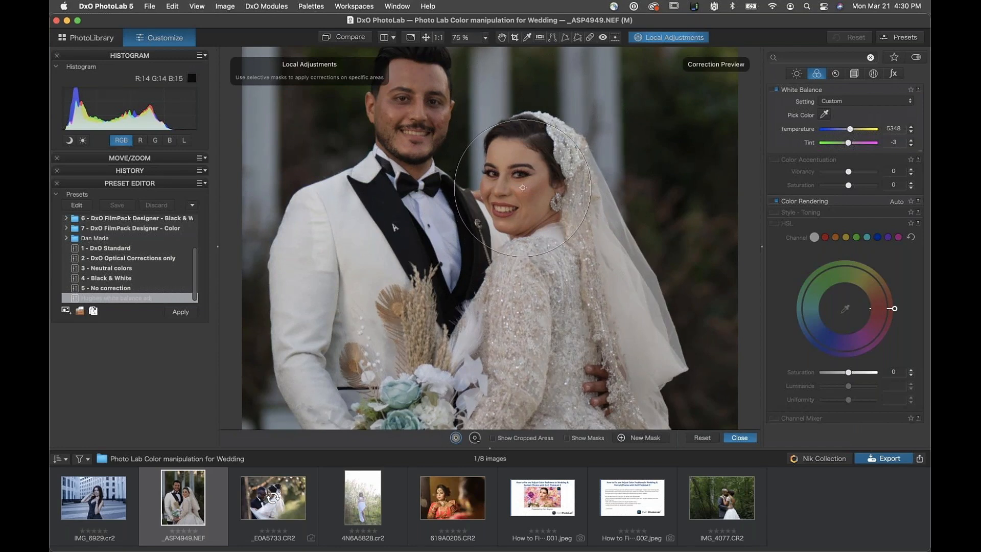
# Look through the Light, Color and Detail adjustment groups of the bride's control point, ending with only the Color group shown.
pyautogui.moveTo(523, 189)
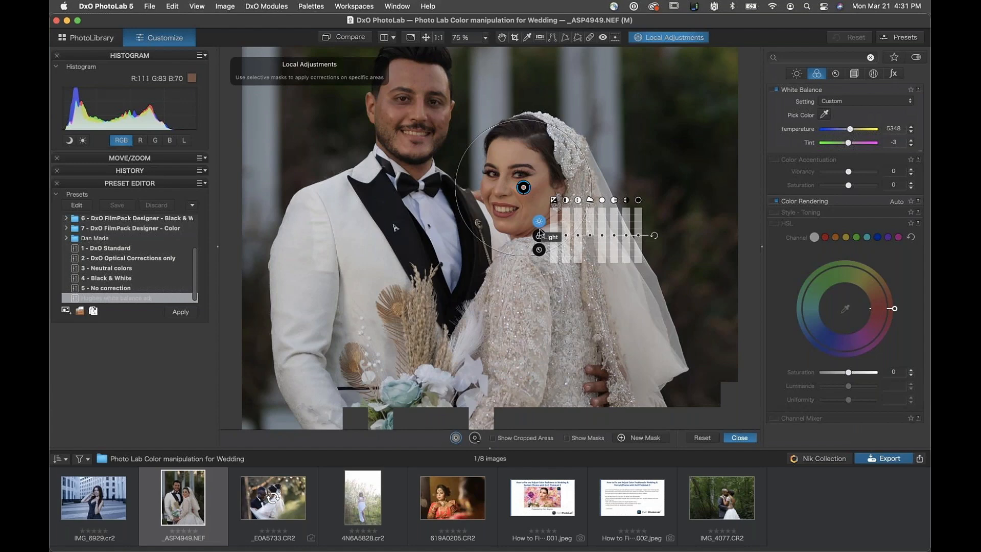
pyautogui.moveTo(541, 237)
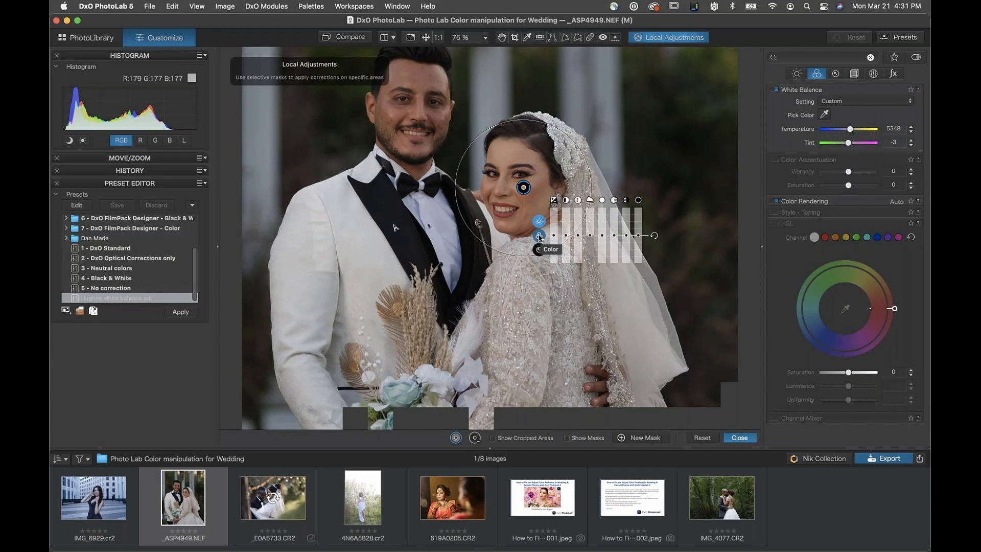
pyautogui.click(540, 236)
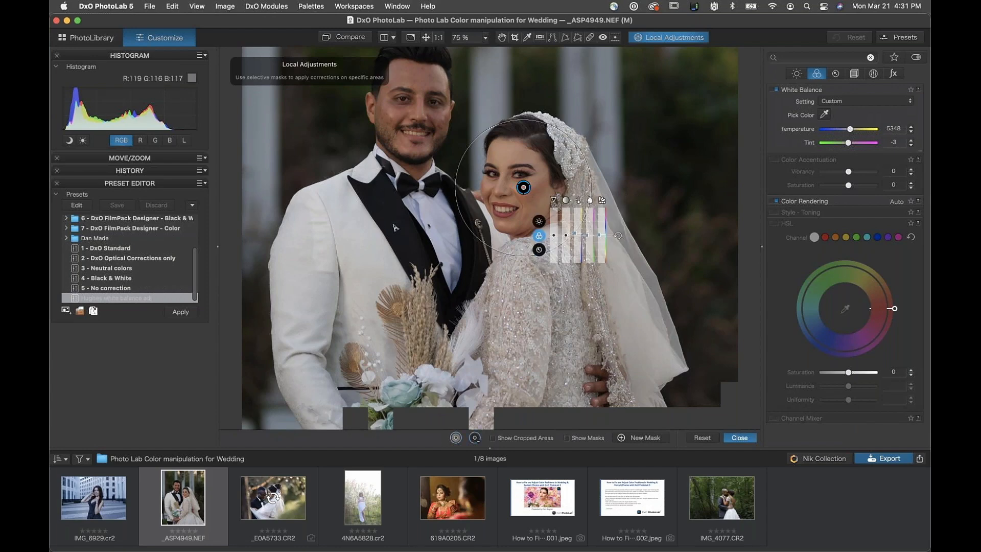
pyautogui.click(540, 250)
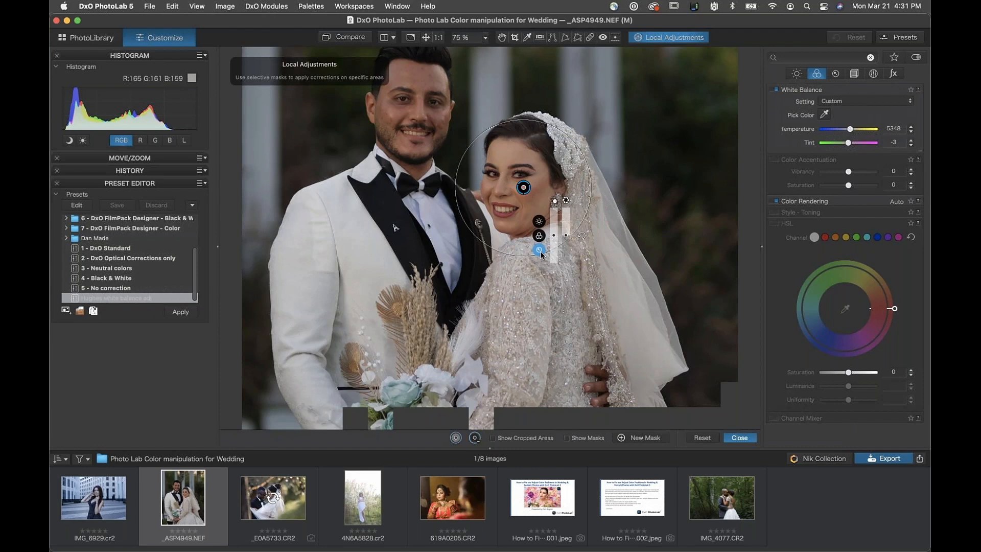
pyautogui.click(540, 236)
pyautogui.click(540, 222)
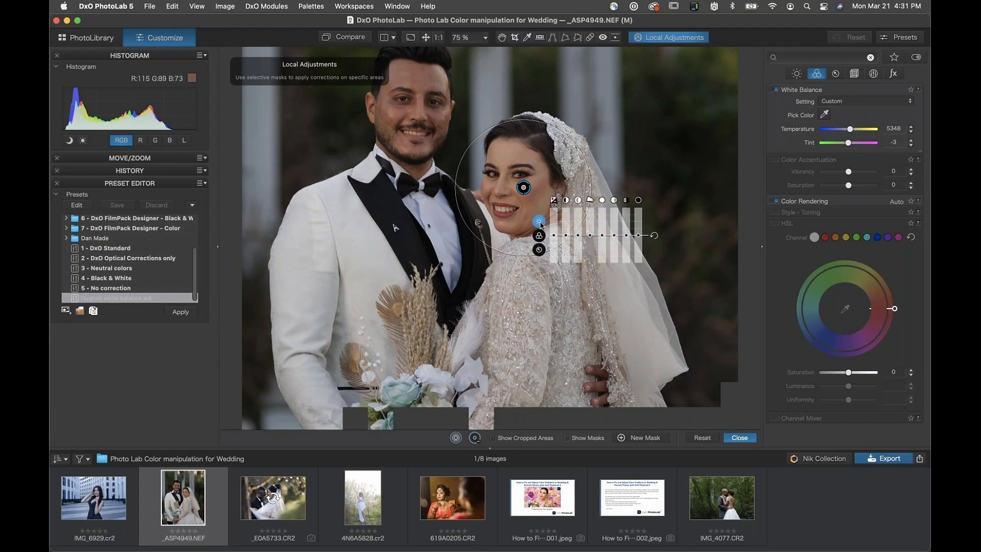
pyautogui.click(540, 236)
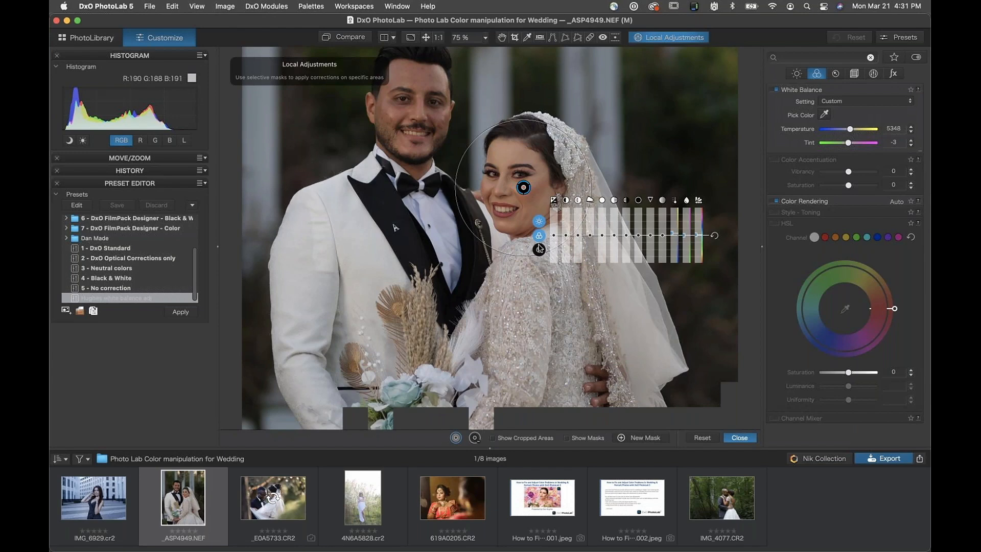
pyautogui.click(539, 251)
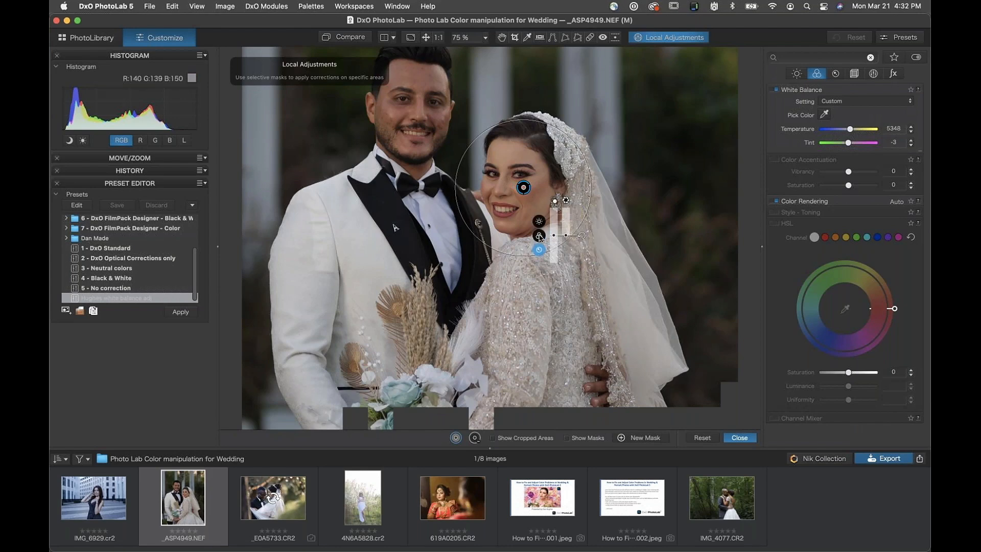
pyautogui.click(540, 238)
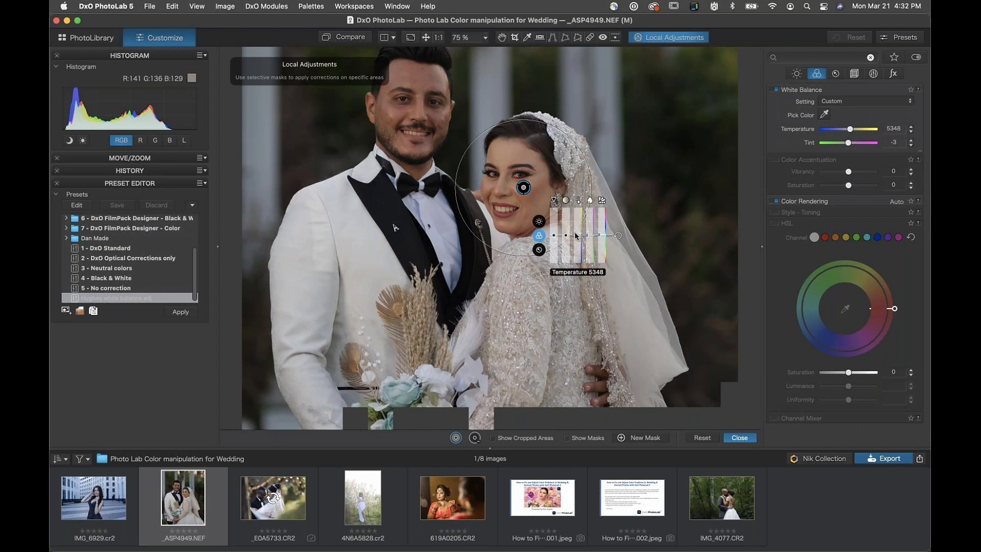
# Warm the bride's control point slightly with a higher color temperature and fine-tune its tint.
pyautogui.moveTo(576, 235); pyautogui.dragTo(575, 233)
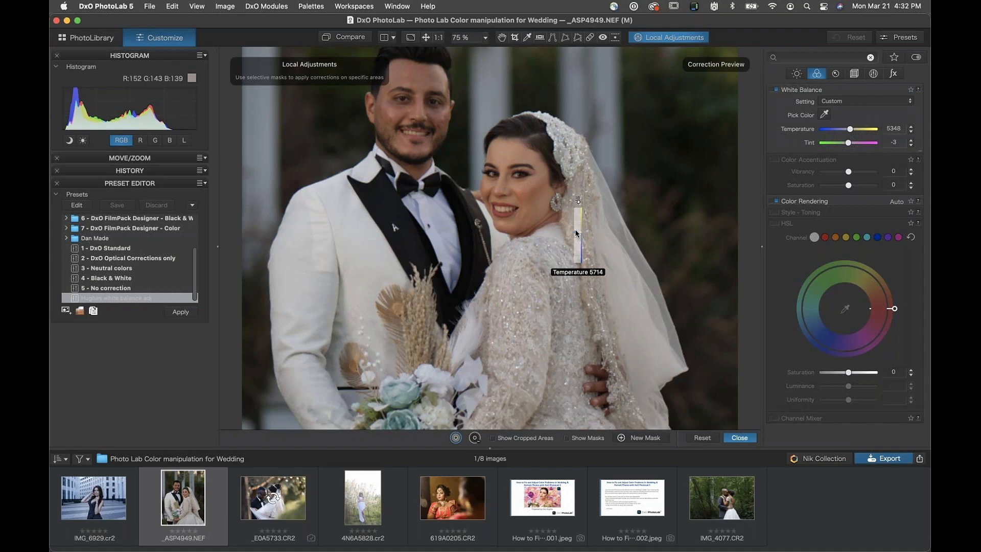
pyautogui.moveTo(576, 235); pyautogui.dragTo(575, 234)
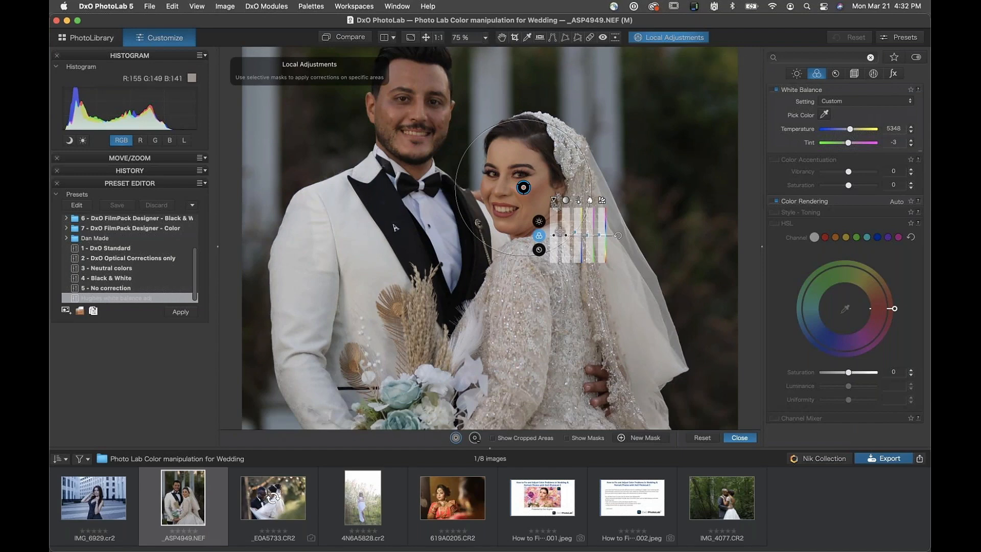
pyautogui.moveTo(588, 238)
pyautogui.moveTo(588, 238); pyautogui.dragTo(587, 236)
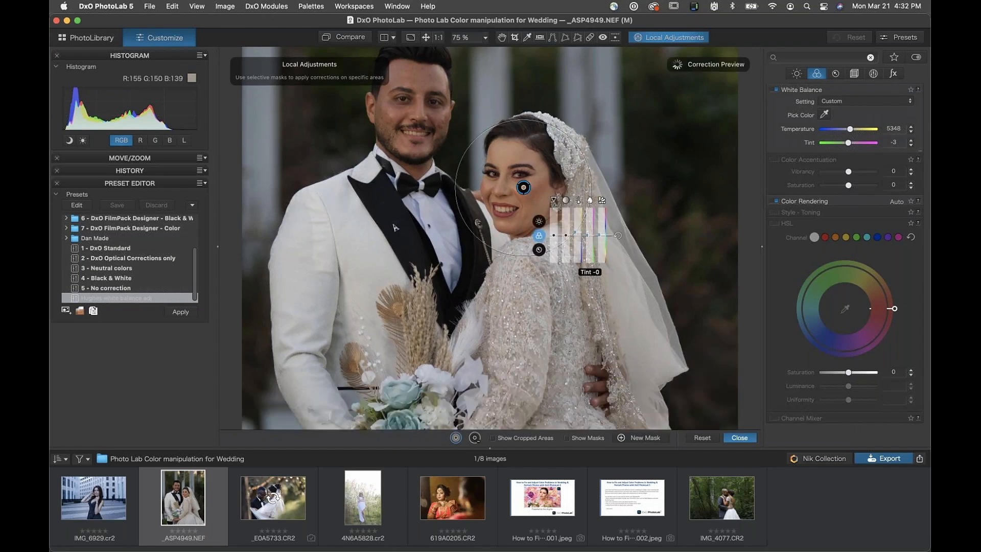
# Brighten the bride's control point to an exposure of about 0.33.
pyautogui.click(539, 221)
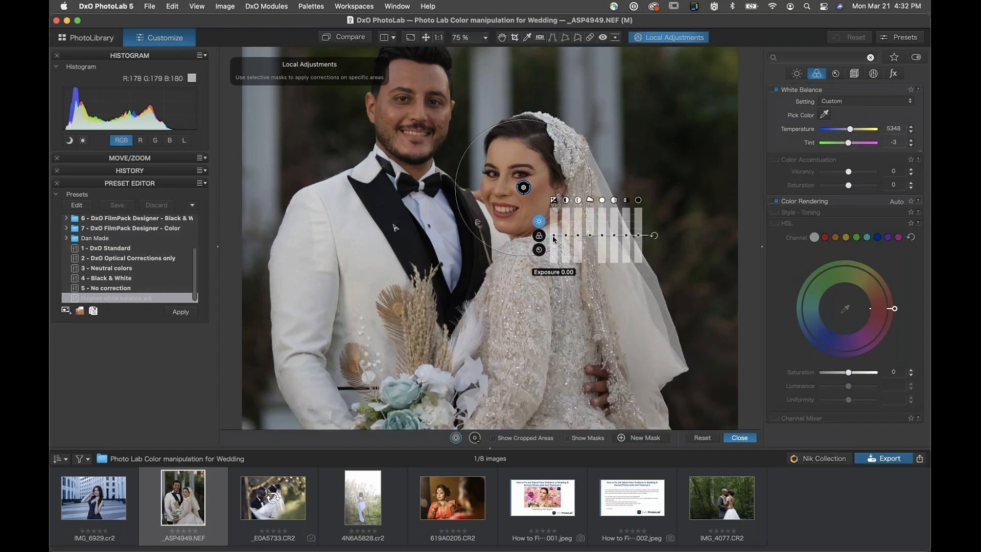
pyautogui.moveTo(553, 236); pyautogui.dragTo(553, 234)
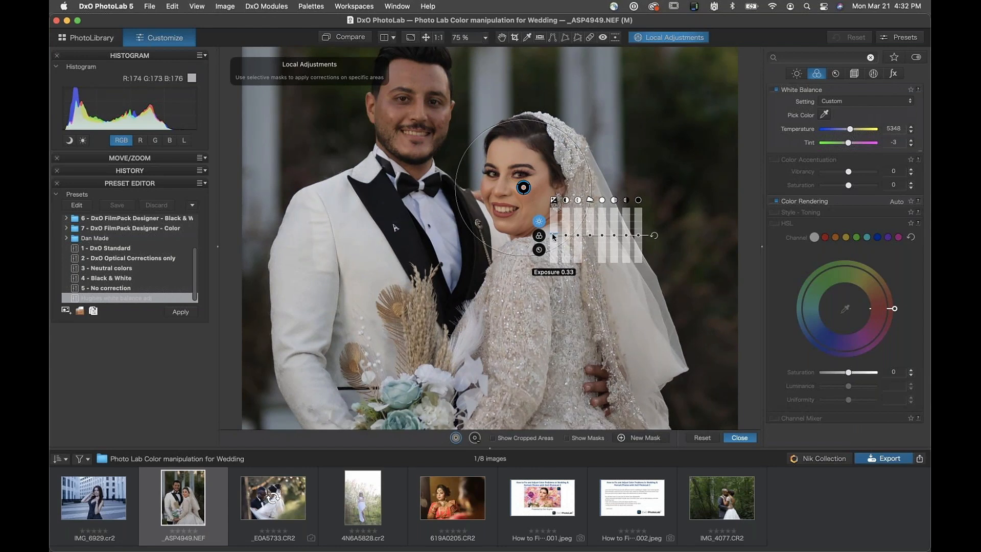
pyautogui.moveTo(553, 235); pyautogui.dragTo(552, 235)
# Start a new mask and place a Control Point on the groom's cheek.
pyautogui.click(421, 90)
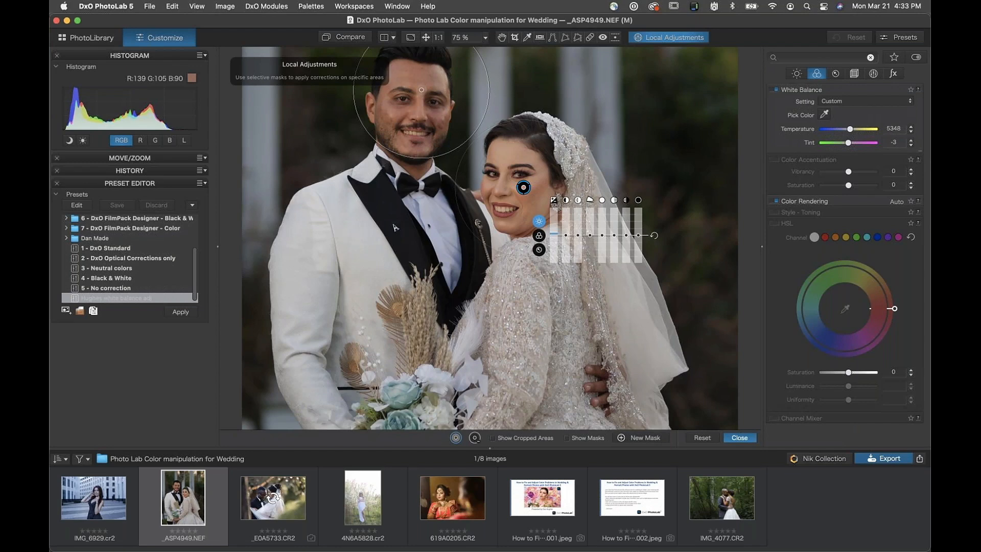
pyautogui.click(421, 90)
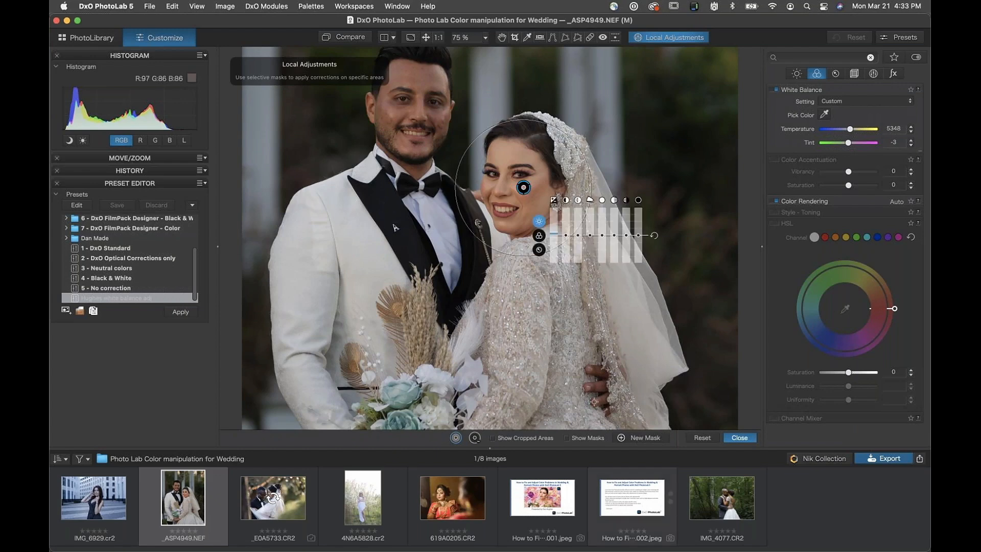
pyautogui.click(646, 439)
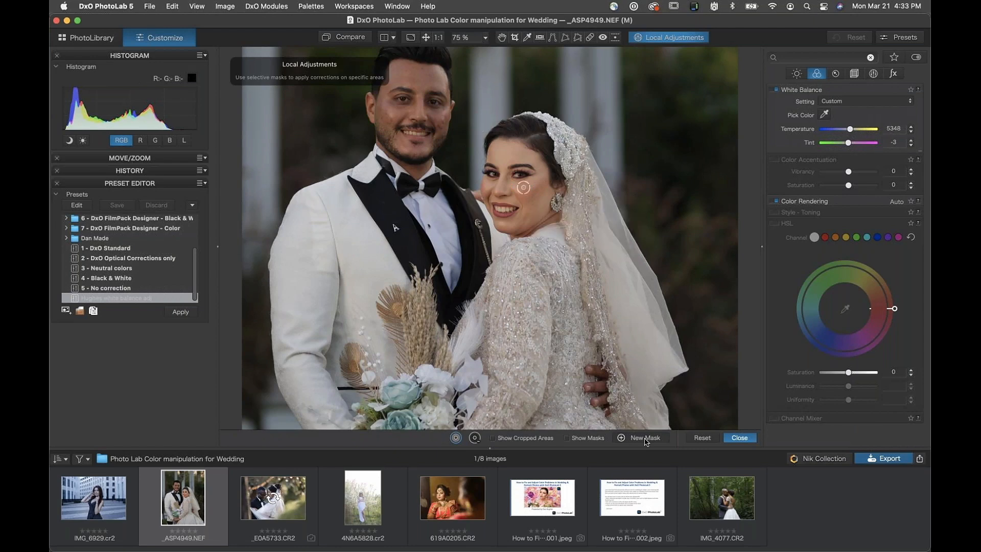
pyautogui.click(419, 108)
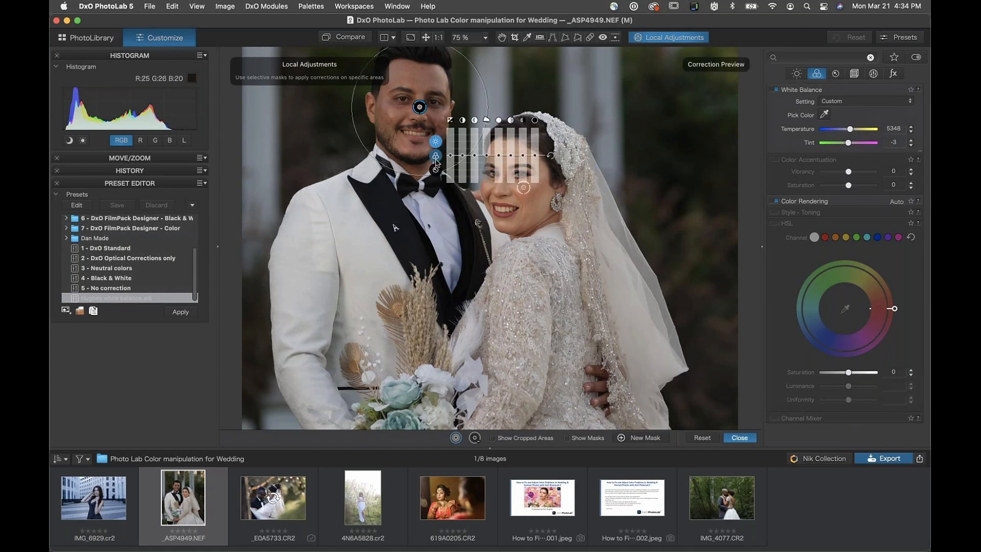
# Fine-tune the color temperature and exposure of the groom's control point.
pyautogui.click(436, 156)
pyautogui.moveTo(475, 155); pyautogui.dragTo(452, 157)
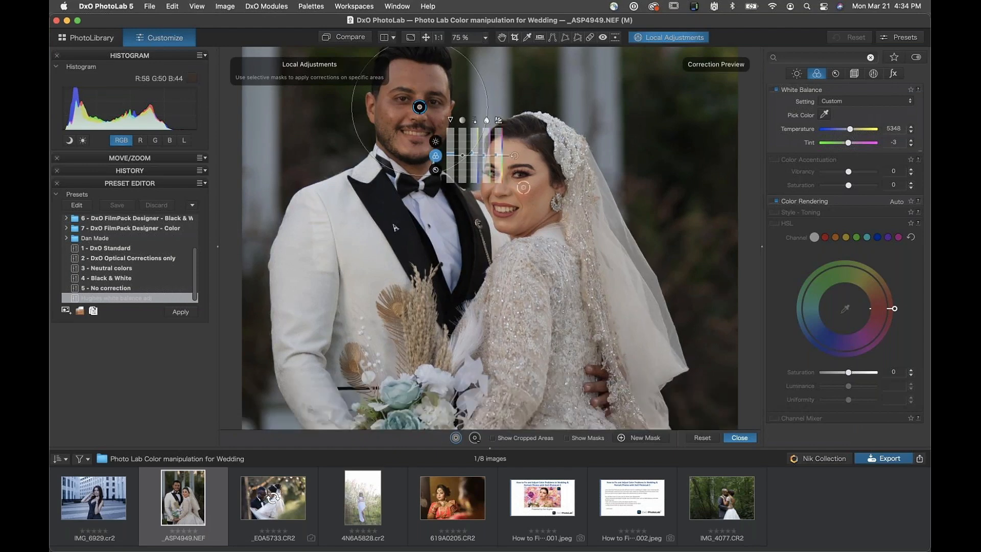
pyautogui.moveTo(452, 158); pyautogui.dragTo(451, 162)
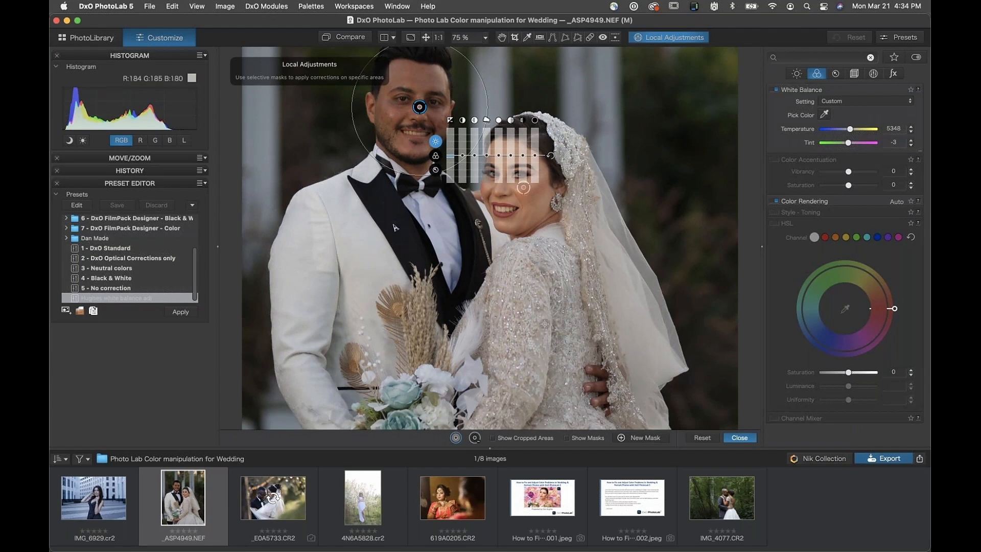
# Add a new mask with a Control Point on the bride's mouth and shrink its circle to fit closely around the mouth.
pyautogui.click(651, 441)
pyautogui.click(502, 210)
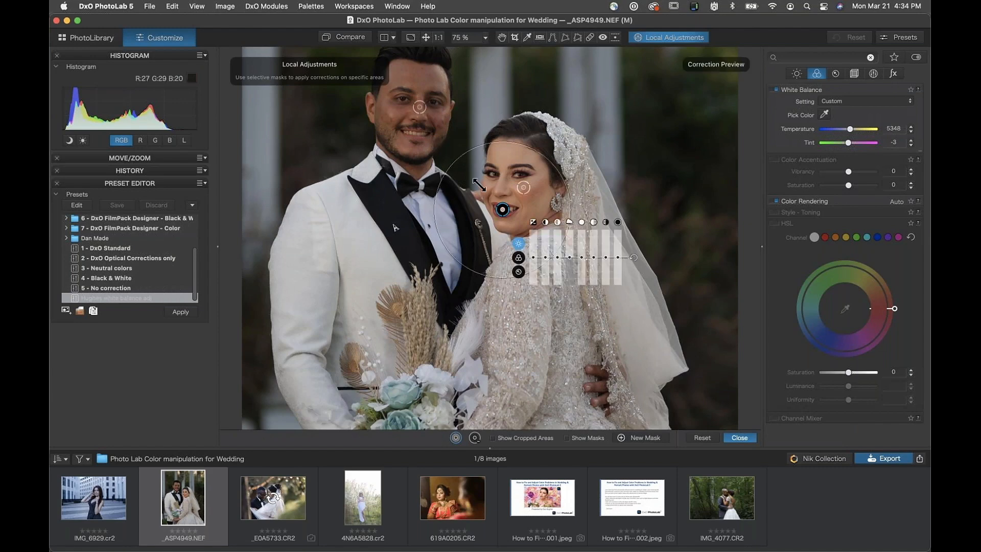
pyautogui.moveTo(489, 195); pyautogui.dragTo(495, 201)
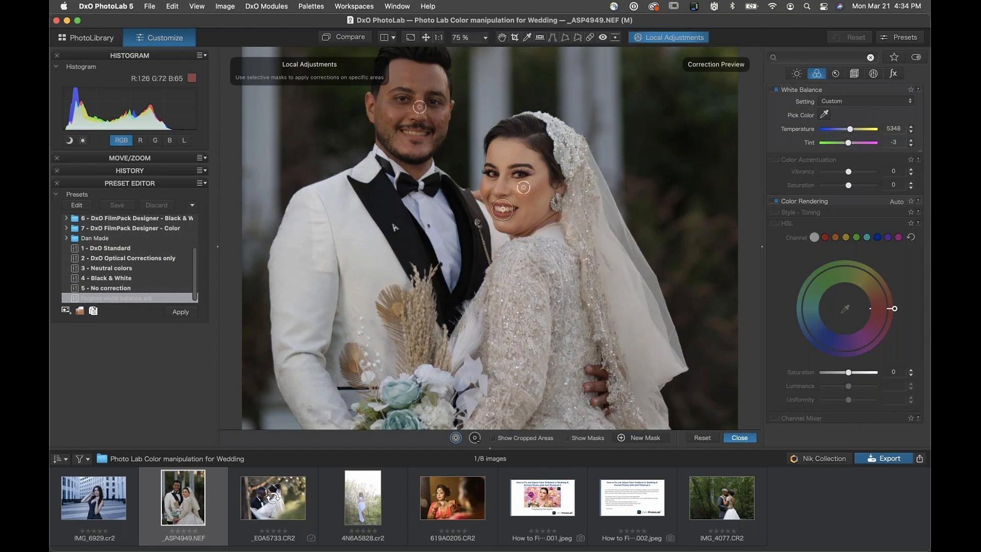
pyautogui.click(503, 209)
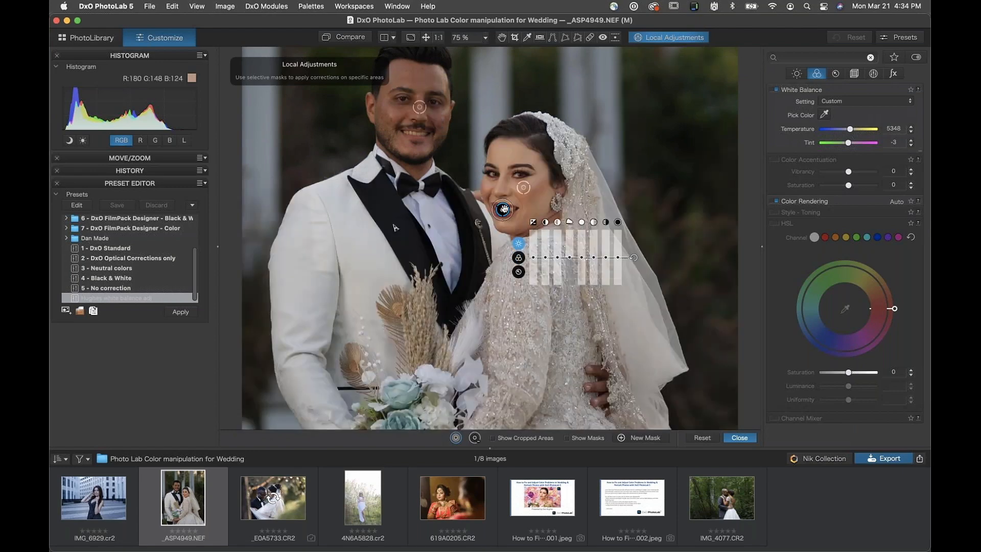
# View the portrait at 100 % and strongly lower the saturation of the control point on the bride's mouth.
pyautogui.click(519, 258)
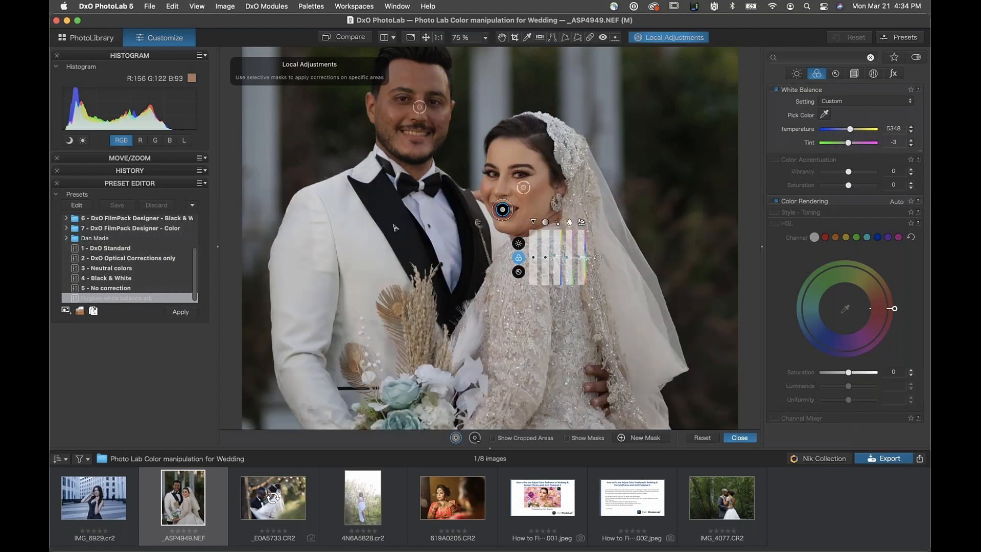
pyautogui.press('super+plus')
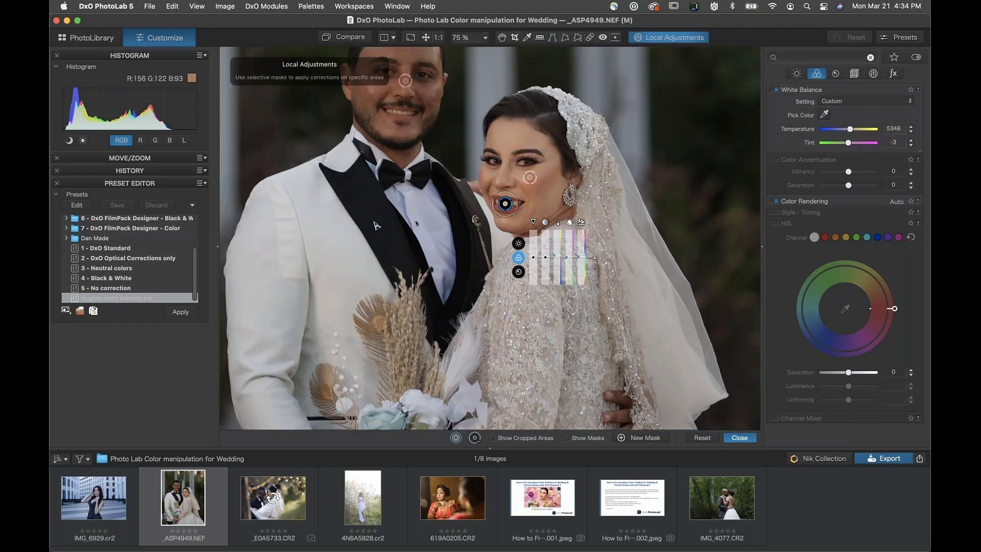
pyautogui.press('super+plus')
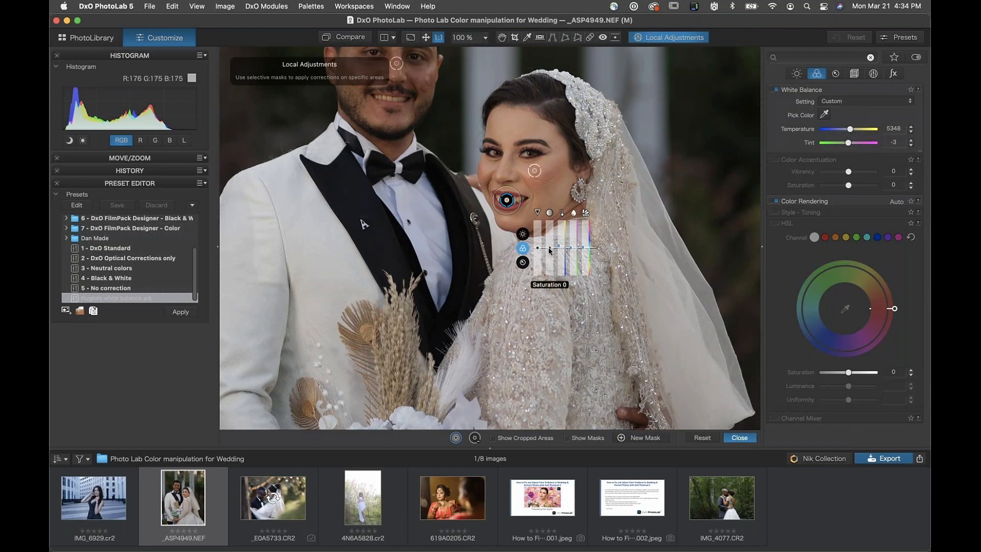
pyautogui.moveTo(549, 247); pyautogui.dragTo(556, 289)
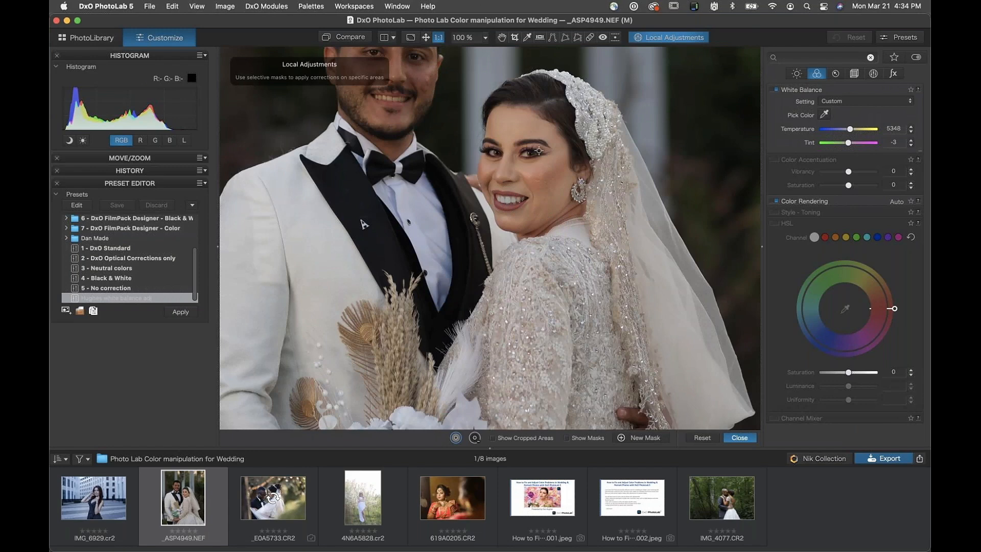
# Refine the saturation of the bride's mouth control point and cool its color temperature to about 5203.
pyautogui.moveTo(549, 270)
pyautogui.moveTo(549, 270); pyautogui.dragTo(559, 251)
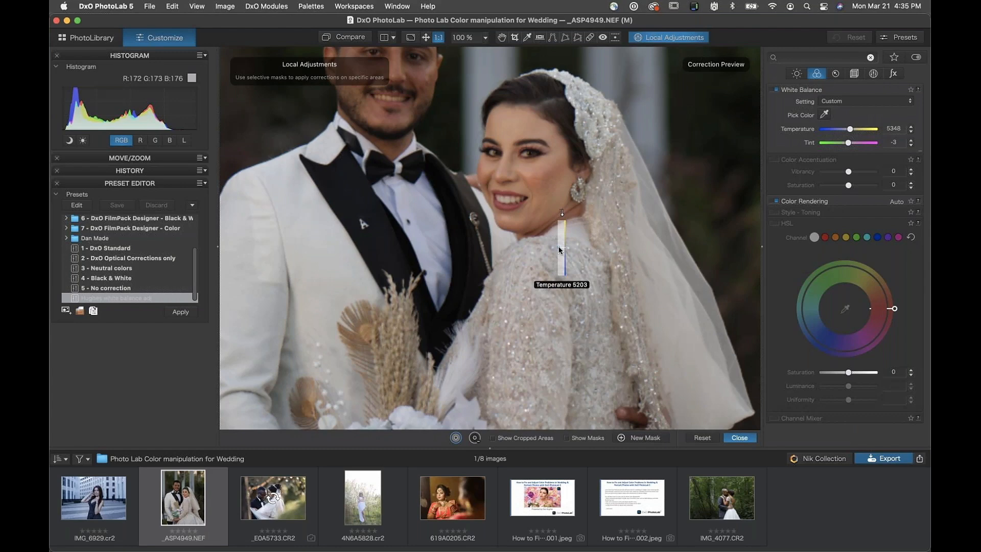
pyautogui.moveTo(559, 250); pyautogui.dragTo(559, 251)
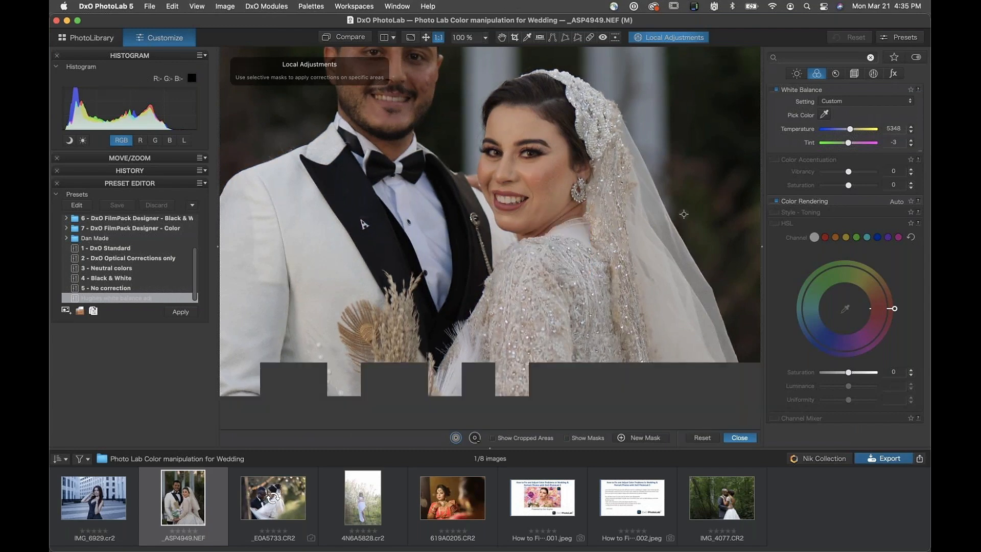
# Finish the Local Adjustments and view the whole portrait at 40 %.
pyautogui.click(739, 437)
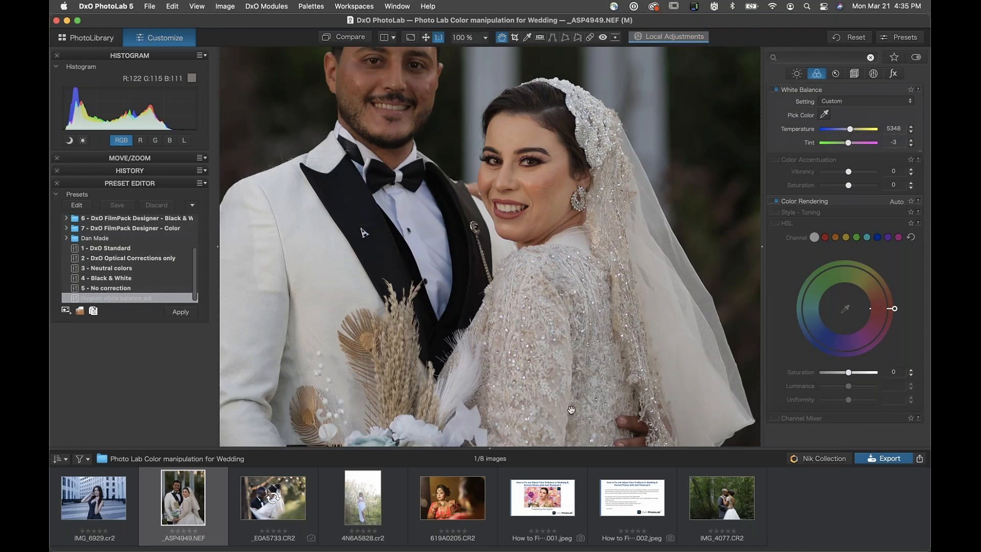
pyautogui.scroll(-5, 571, 410)
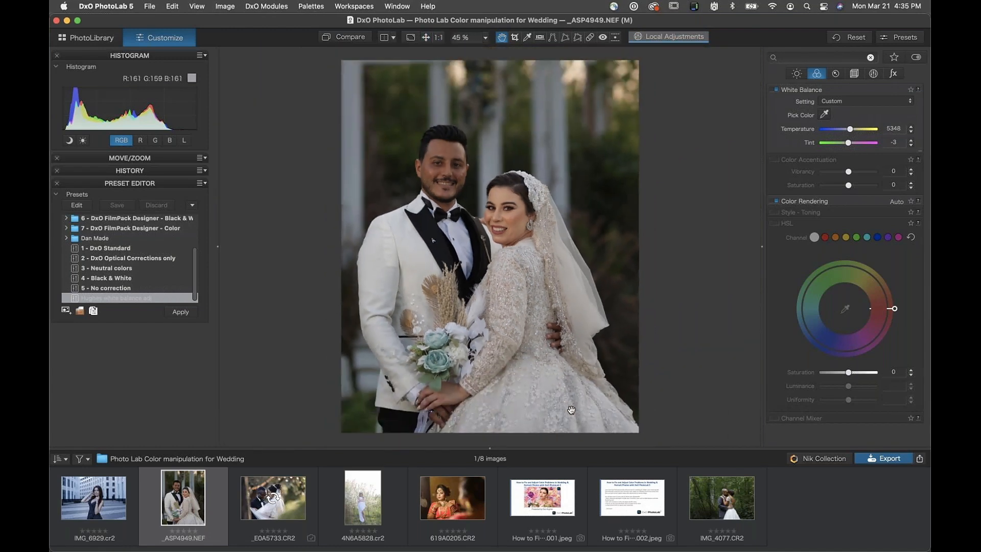
pyautogui.scroll(-1, 572, 410)
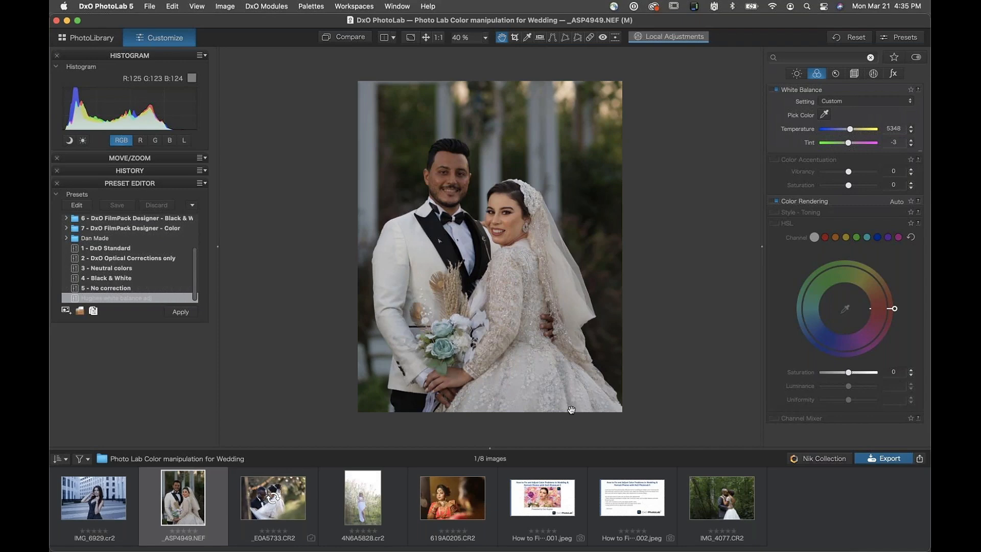
# Open the photo _E0A5733.CR2 of the couple with the veil and view it whole at 20 %.
pyautogui.click(293, 499)
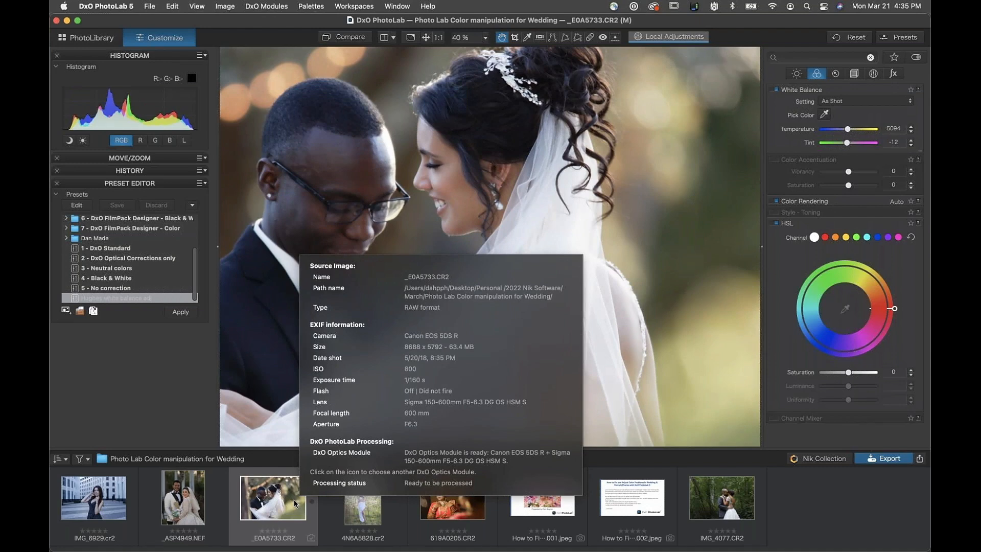
pyautogui.press('super+minus')
pyautogui.press('super+minus')
pyautogui.press('super+minus')
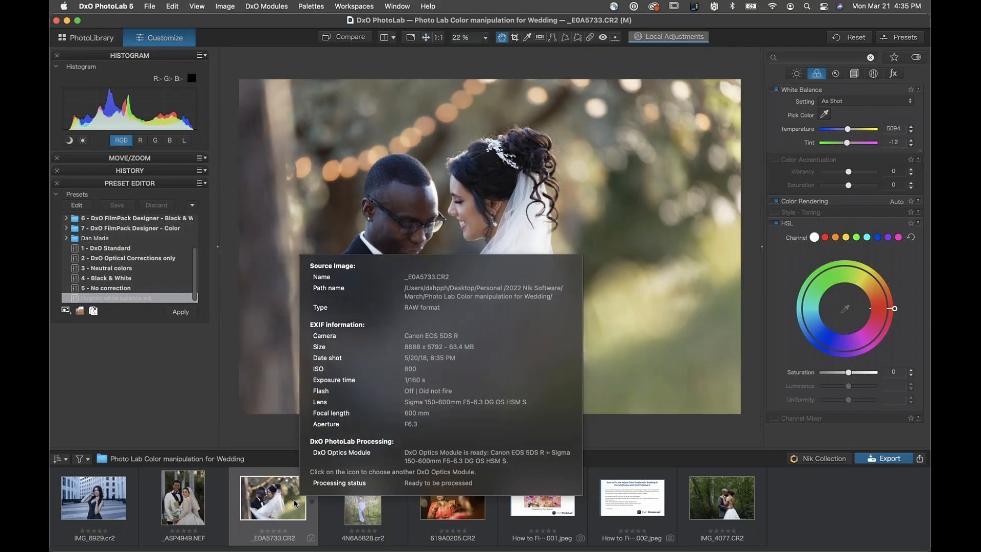
pyautogui.press('super+minus')
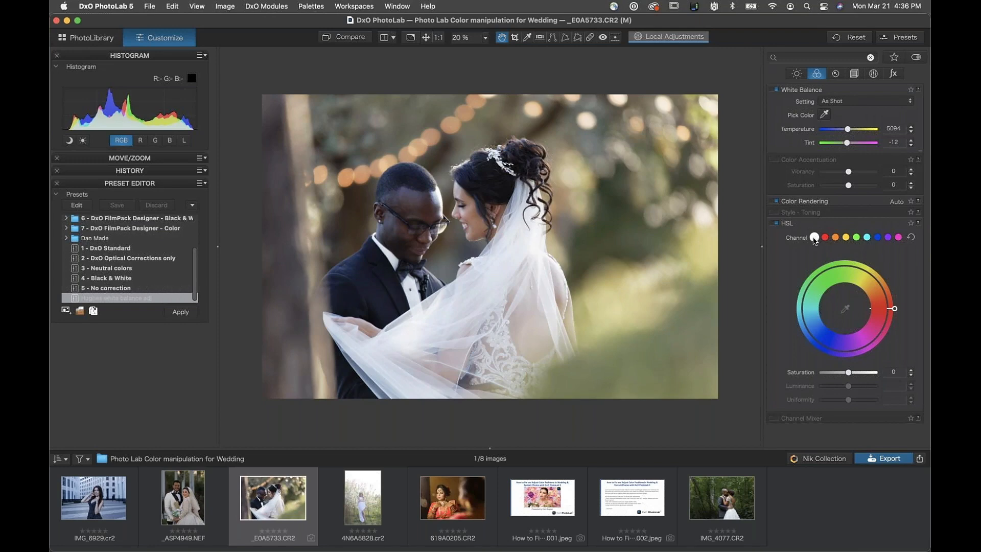
# Examine the hue ranges of the HSL channels from red through magenta and back, ending with the green channel selected.
pyautogui.moveTo(849, 372)
pyautogui.mouseDown()
pyautogui.moveTo(889, 370)
pyautogui.moveTo(797, 380)
pyautogui.moveTo(927, 362)
pyautogui.moveTo(848, 372)
pyautogui.mouseUp()
pyautogui.click(825, 237)
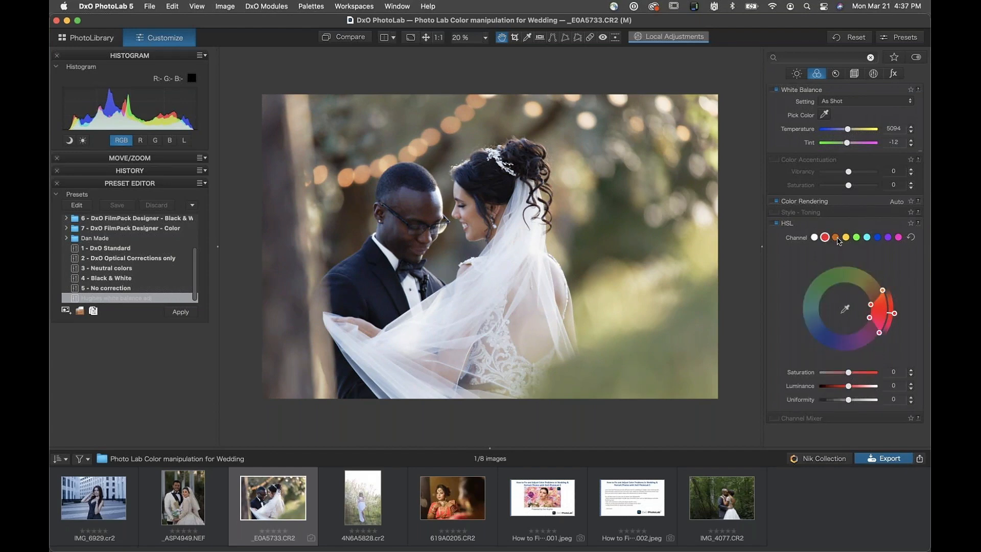
pyautogui.click(836, 237)
pyautogui.click(846, 237)
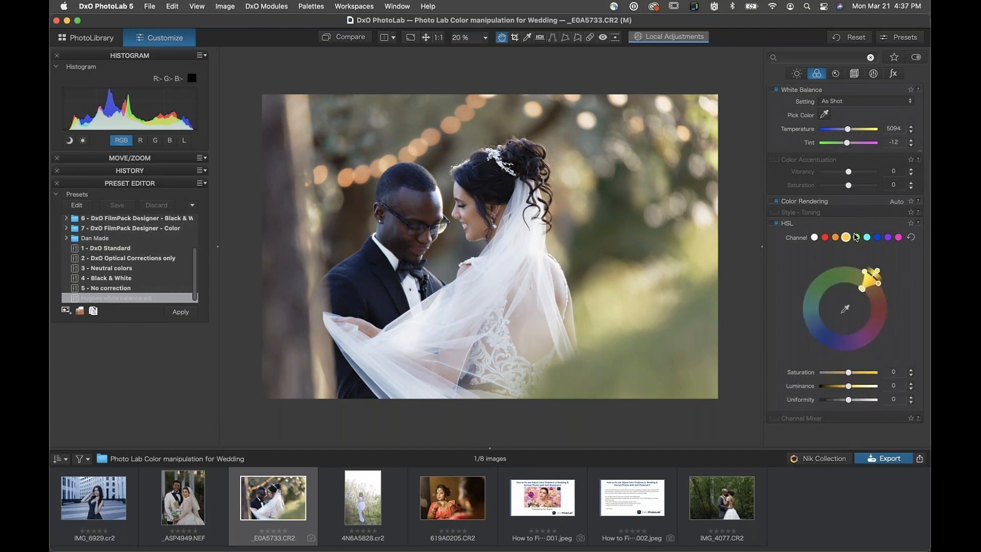
pyautogui.click(857, 237)
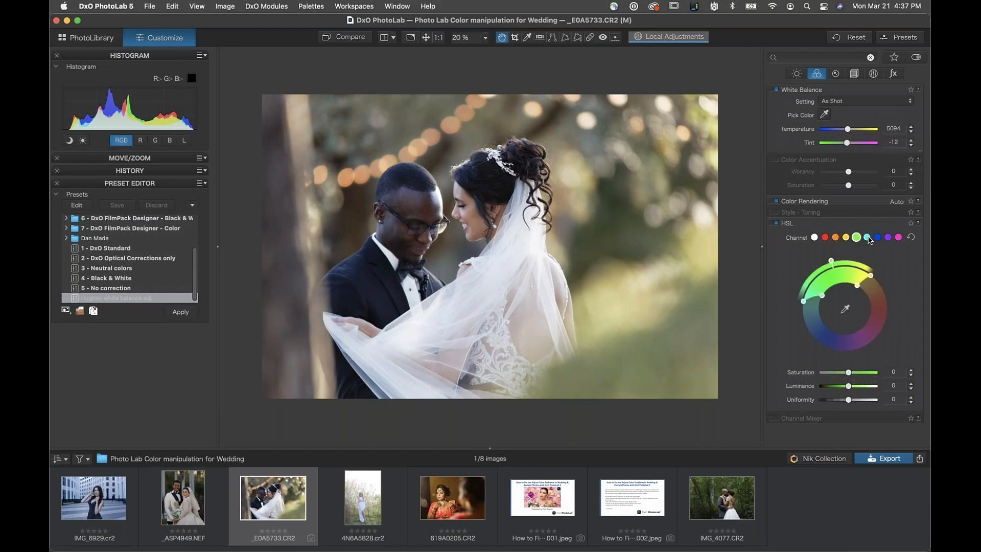
pyautogui.click(867, 238)
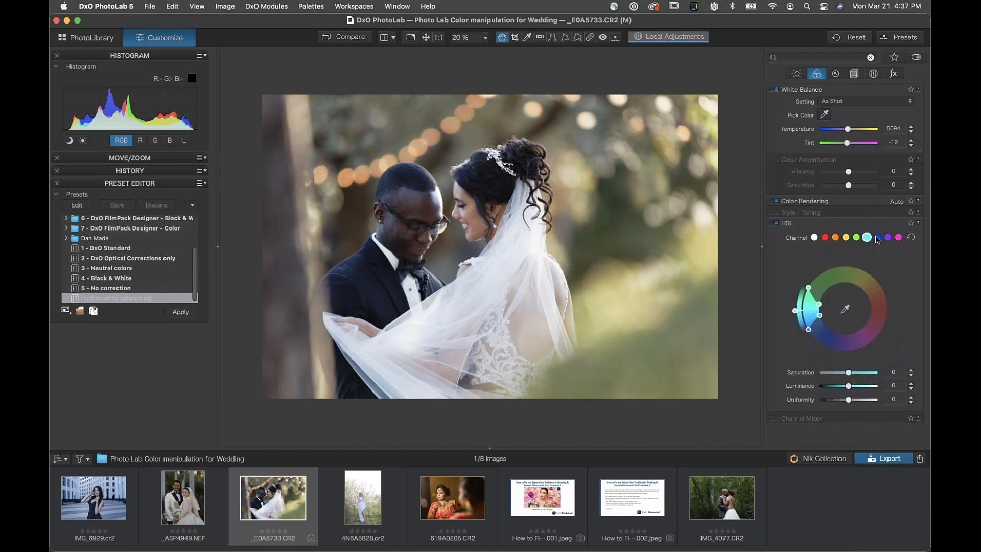
pyautogui.click(878, 238)
pyautogui.click(889, 238)
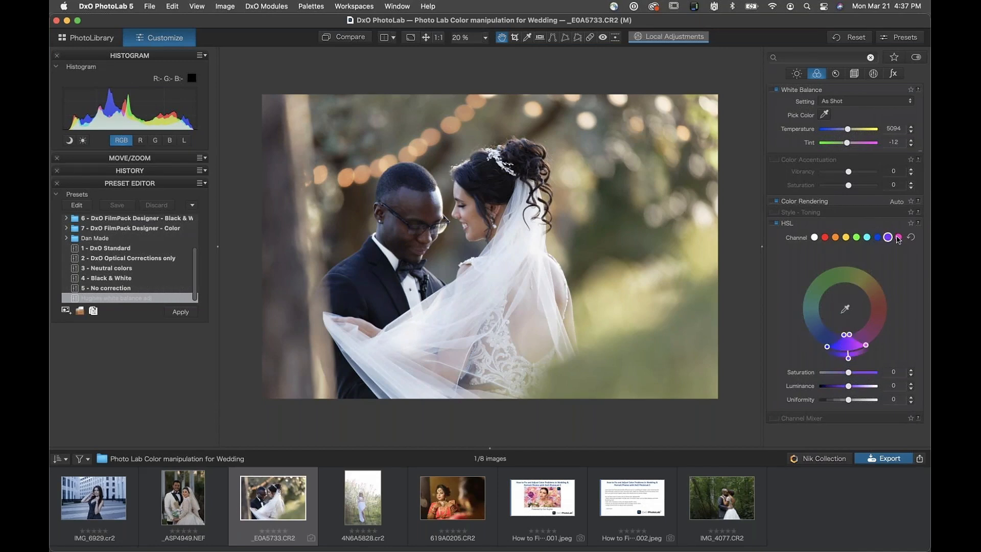
pyautogui.click(899, 238)
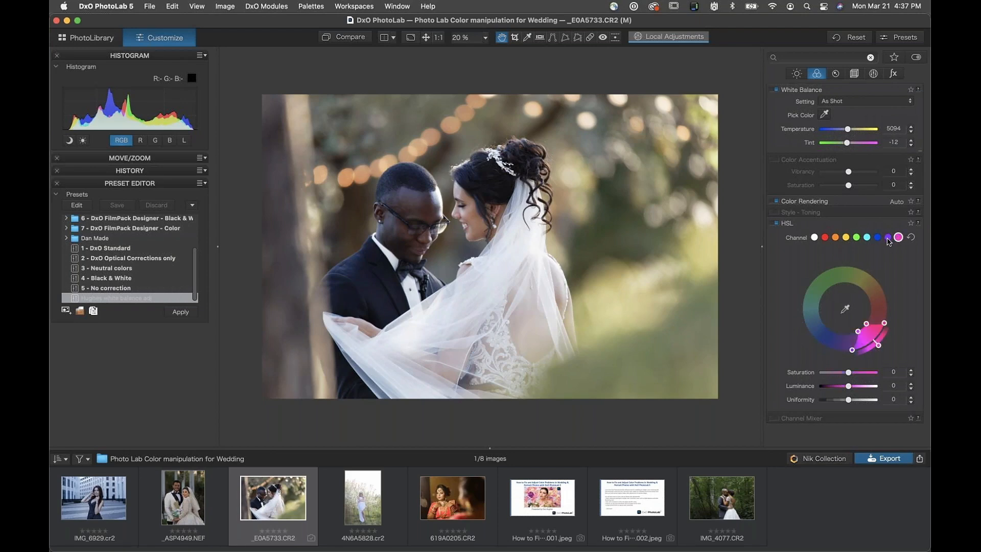
pyautogui.click(888, 238)
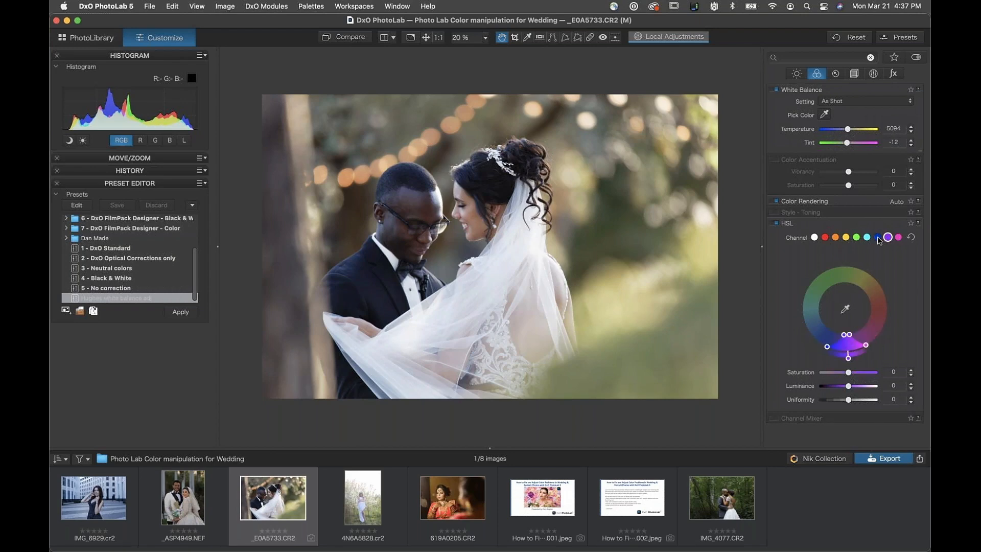
pyautogui.click(879, 239)
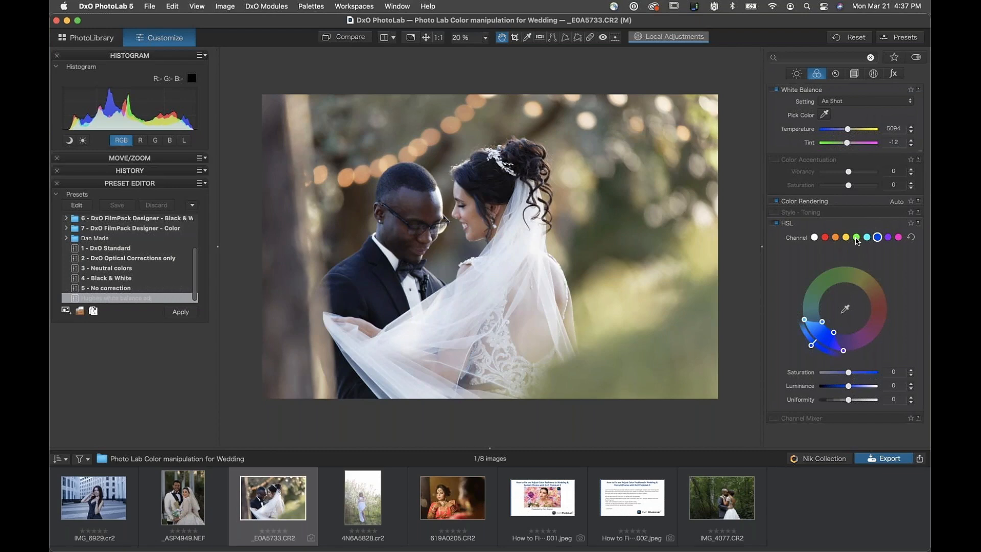
pyautogui.click(857, 239)
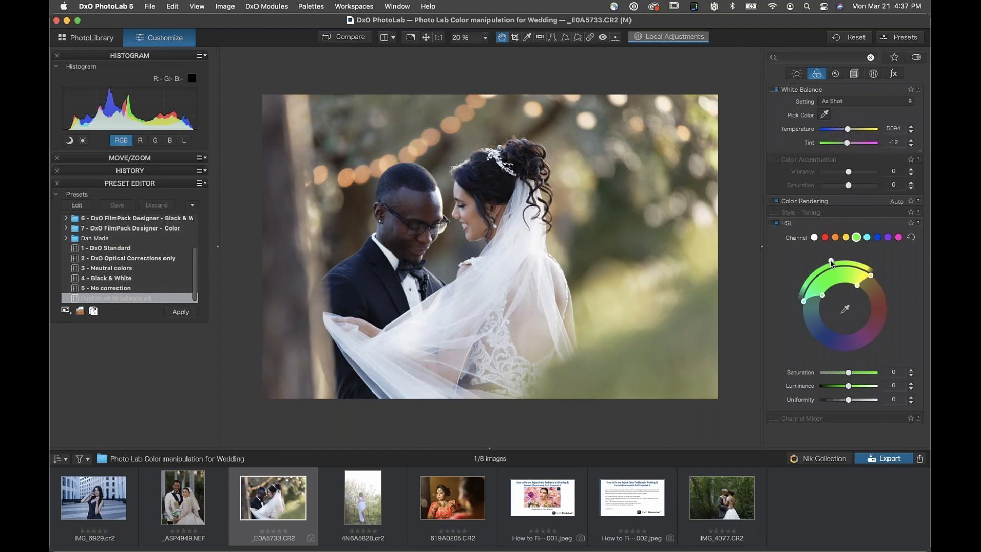
# Try extending the green channel's hue range into the blues with saturation raised to 52, and restore the original range and saturation.
pyautogui.moveTo(831, 262)
pyautogui.mouseDown()
pyautogui.moveTo(803, 286)
pyautogui.moveTo(864, 237)
pyautogui.moveTo(829, 258)
pyautogui.mouseUp()
pyautogui.moveTo(824, 299); pyautogui.dragTo(836, 336)
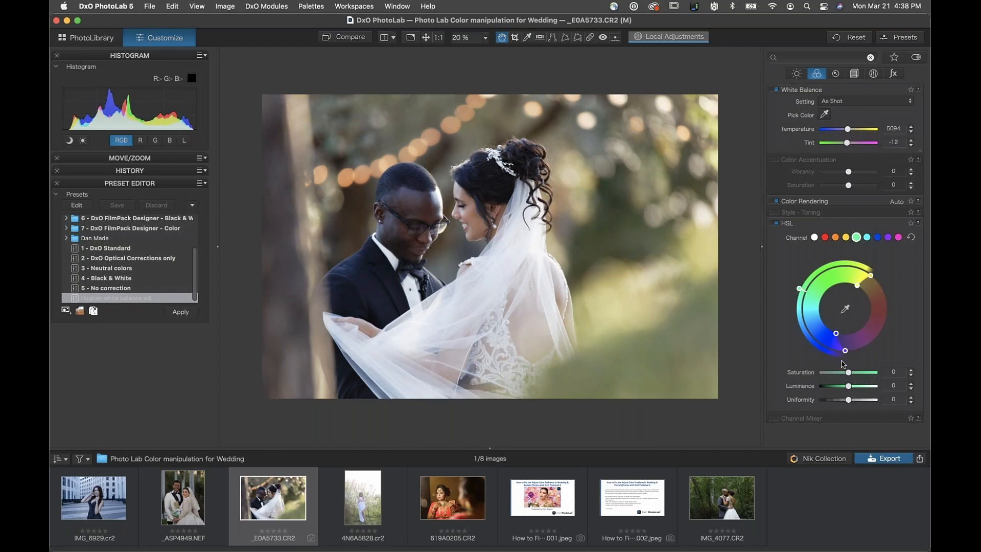
pyautogui.moveTo(849, 374); pyautogui.dragTo(866, 376)
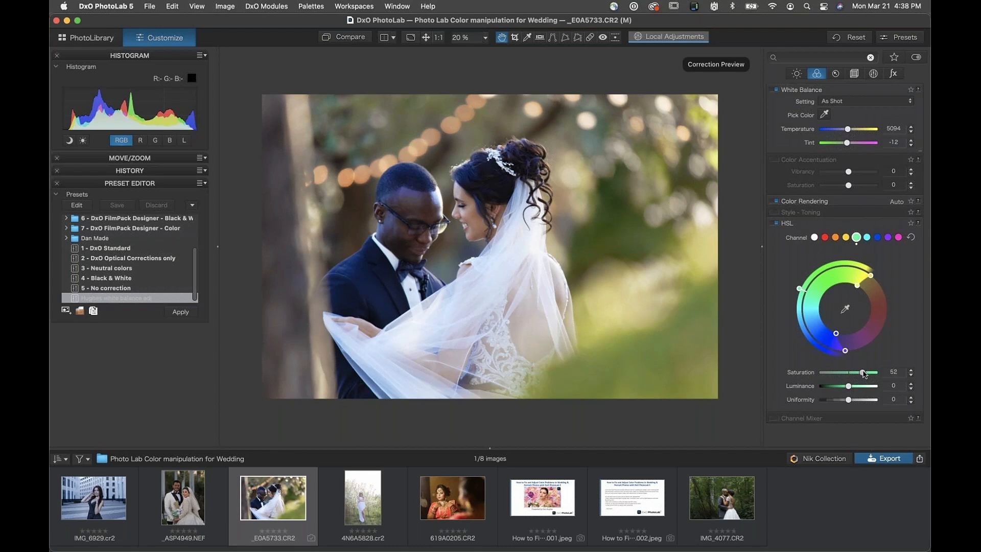
pyautogui.doubleClick(863, 373)
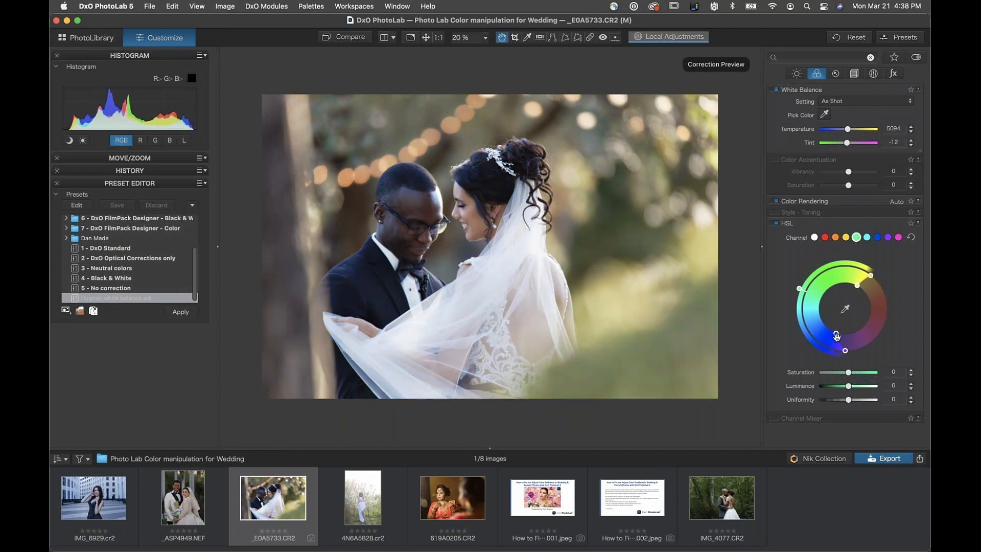
pyautogui.moveTo(836, 334); pyautogui.dragTo(820, 297)
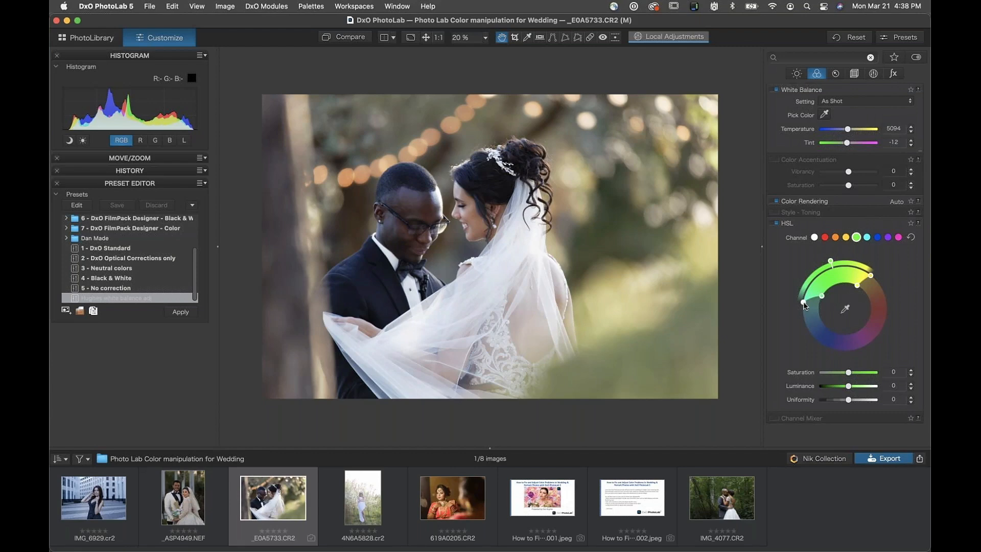
# Narrow both transition zones of the green hue range and set the channel's saturation to 100.
pyautogui.moveTo(804, 305); pyautogui.dragTo(808, 284)
pyautogui.moveTo(872, 276); pyautogui.dragTo(865, 272)
pyautogui.moveTo(849, 375); pyautogui.dragTo(876, 373)
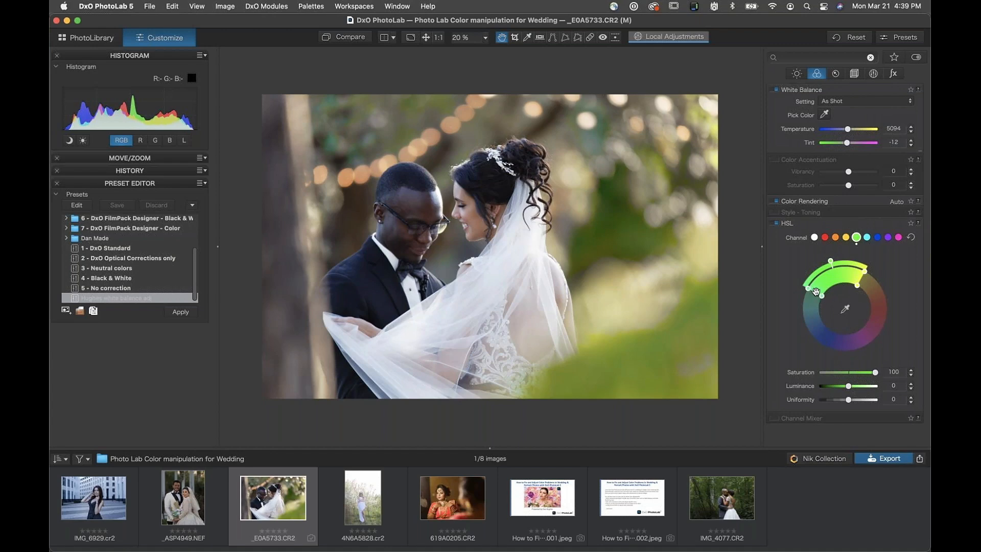
# Widen the green range's transition zones toward cyan and orange-yellow, and reset the channel's saturation to 0.
pyautogui.moveTo(807, 290); pyautogui.dragTo(812, 350)
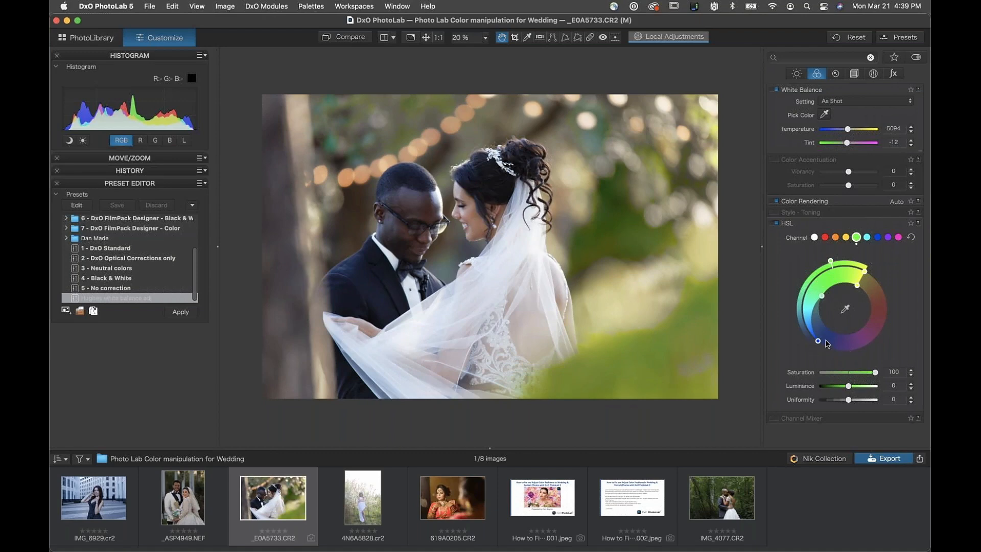
pyautogui.moveTo(818, 343); pyautogui.dragTo(782, 324)
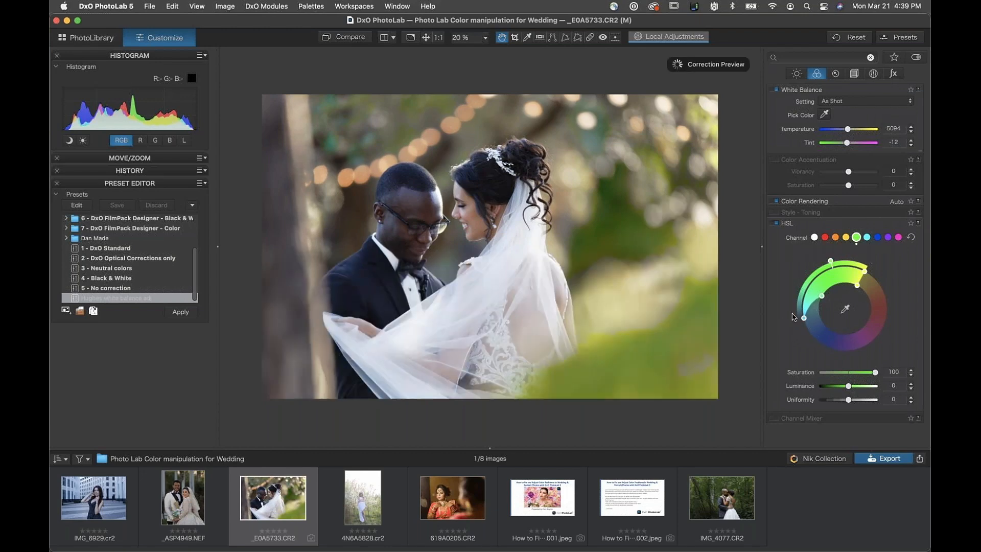
pyautogui.moveTo(866, 271); pyautogui.dragTo(879, 282)
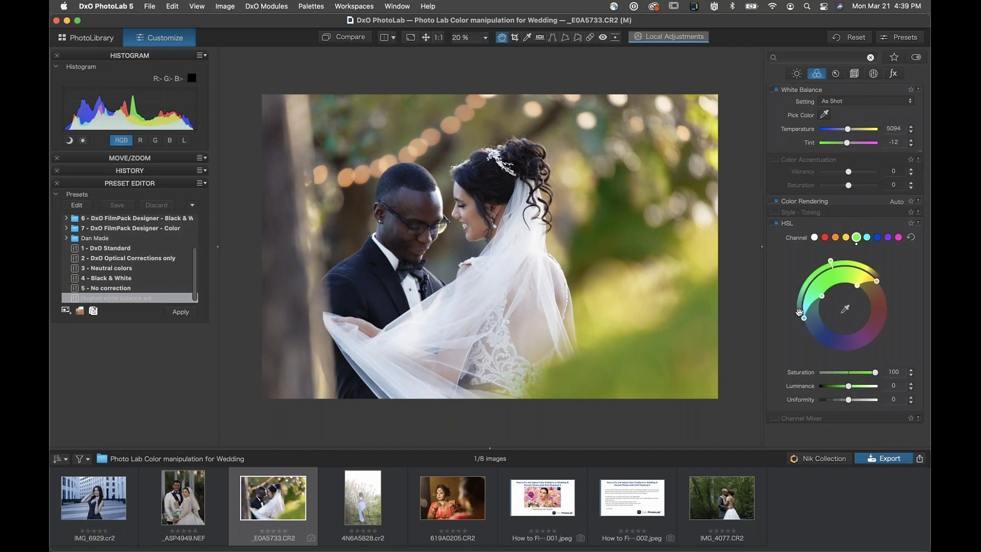
pyautogui.moveTo(805, 319); pyautogui.dragTo(803, 303)
pyautogui.doubleClick(875, 372)
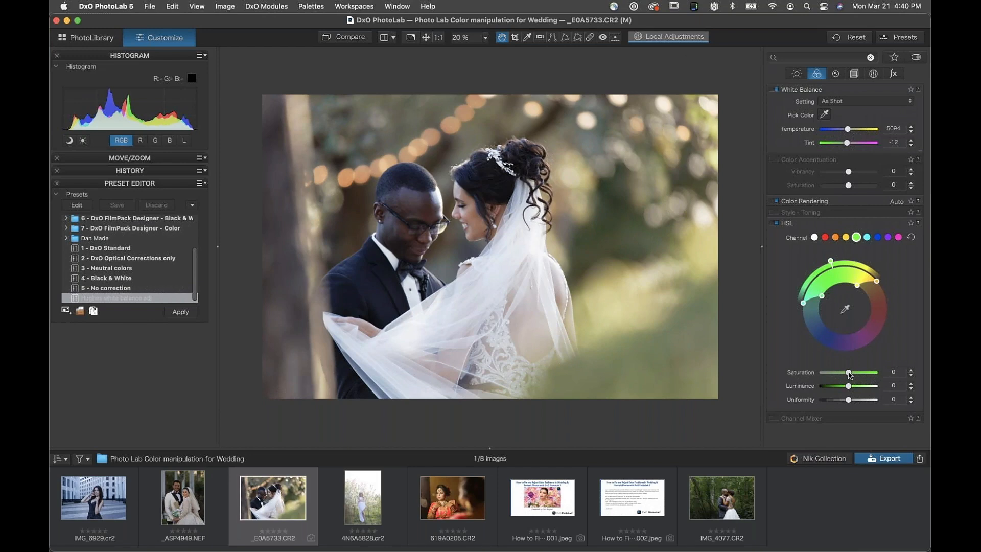
# Raise the green channel's saturation to 100 and lower its luminance to -65.
pyautogui.moveTo(850, 375); pyautogui.dragTo(867, 377)
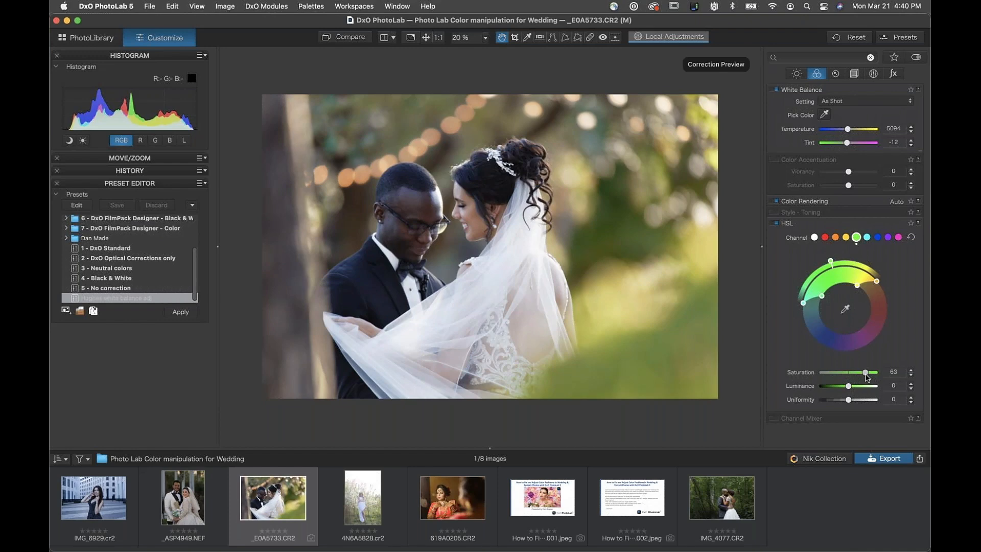
pyautogui.moveTo(869, 378); pyautogui.dragTo(884, 379)
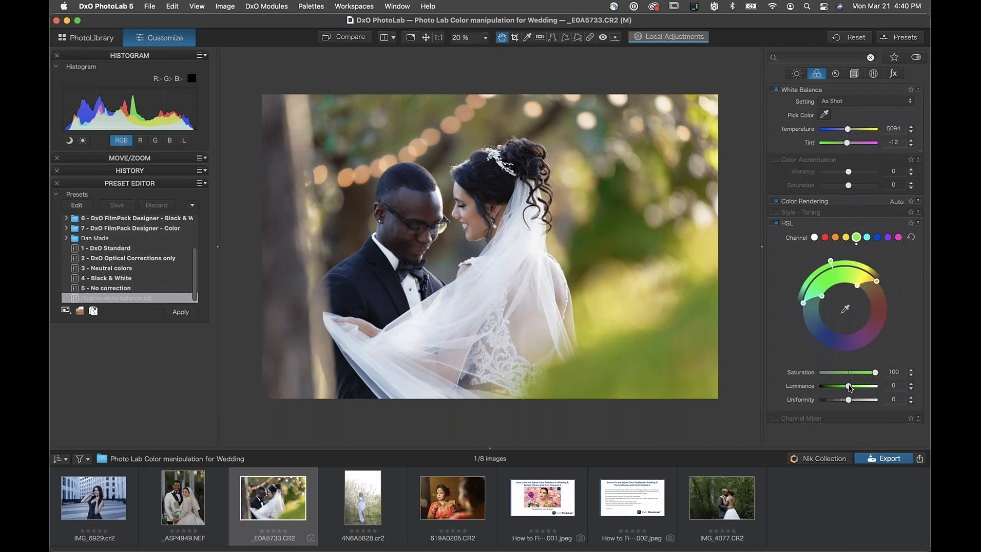
pyautogui.moveTo(850, 387)
pyautogui.mouseDown()
pyautogui.moveTo(789, 395)
pyautogui.moveTo(906, 384)
pyautogui.moveTo(849, 391)
pyautogui.mouseUp()
pyautogui.moveTo(850, 387); pyautogui.dragTo(831, 391)
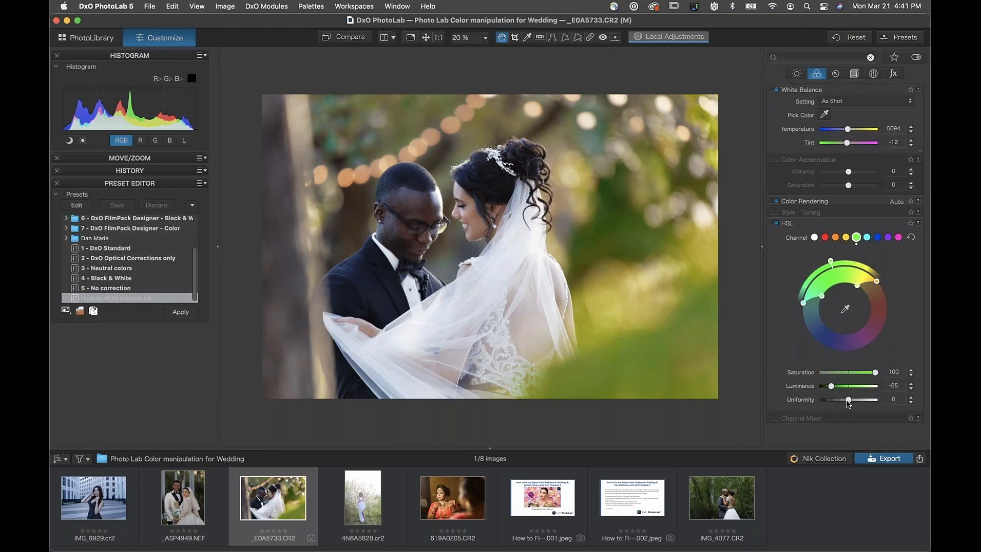
# Test the green channel's uniformity at -37, -100 and 100.
pyautogui.moveTo(850, 401); pyautogui.dragTo(838, 399)
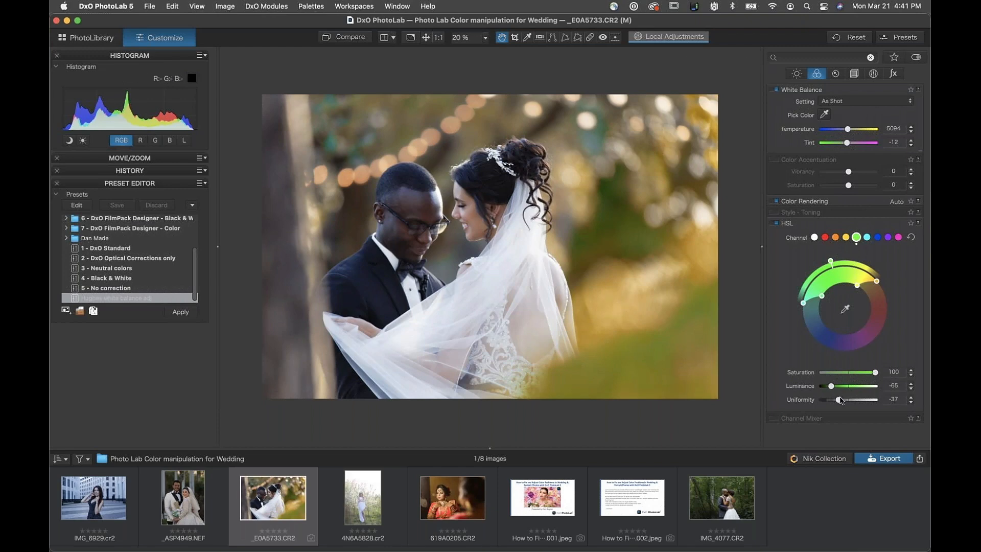
pyautogui.moveTo(839, 400); pyautogui.dragTo(818, 405)
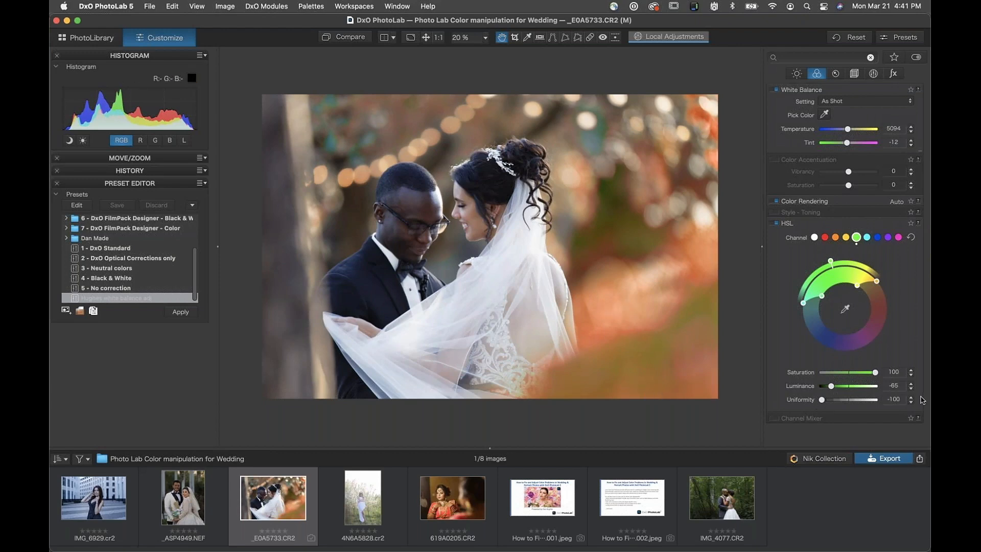
pyautogui.moveTo(823, 401); pyautogui.dragTo(886, 395)
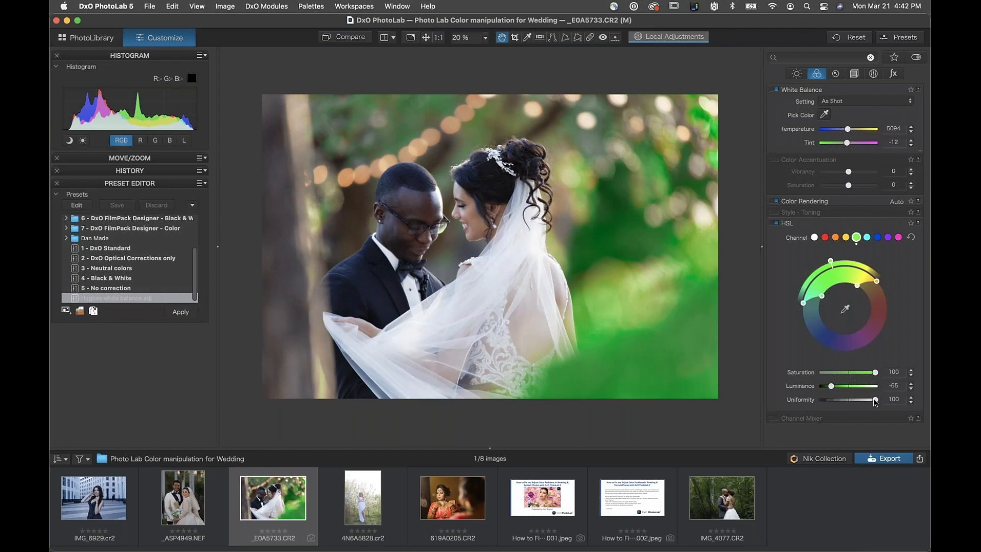
# Set the green channel's uniformity to 25, luminance to -18 and saturation to 81.
pyautogui.moveTo(876, 403); pyautogui.dragTo(861, 379)
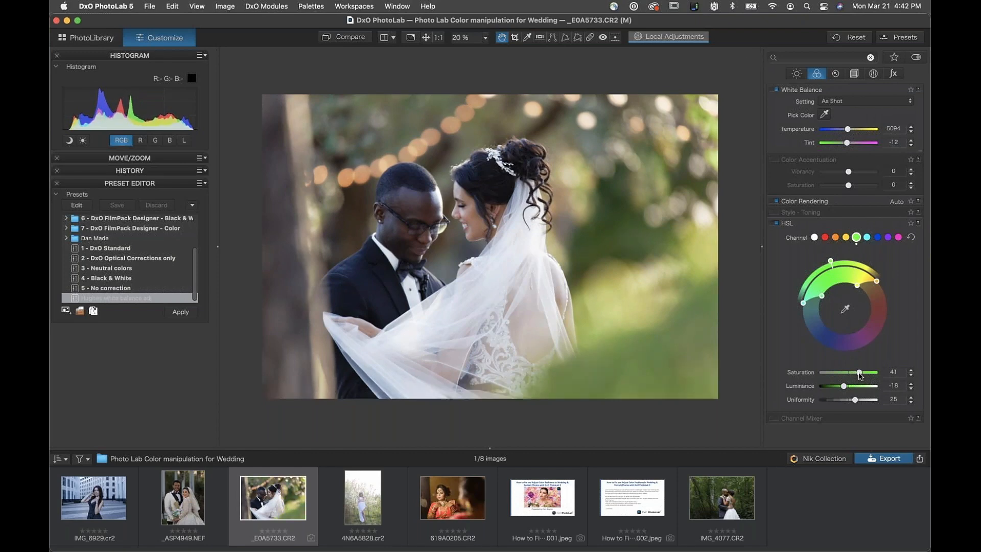
pyautogui.moveTo(861, 376); pyautogui.dragTo(871, 376)
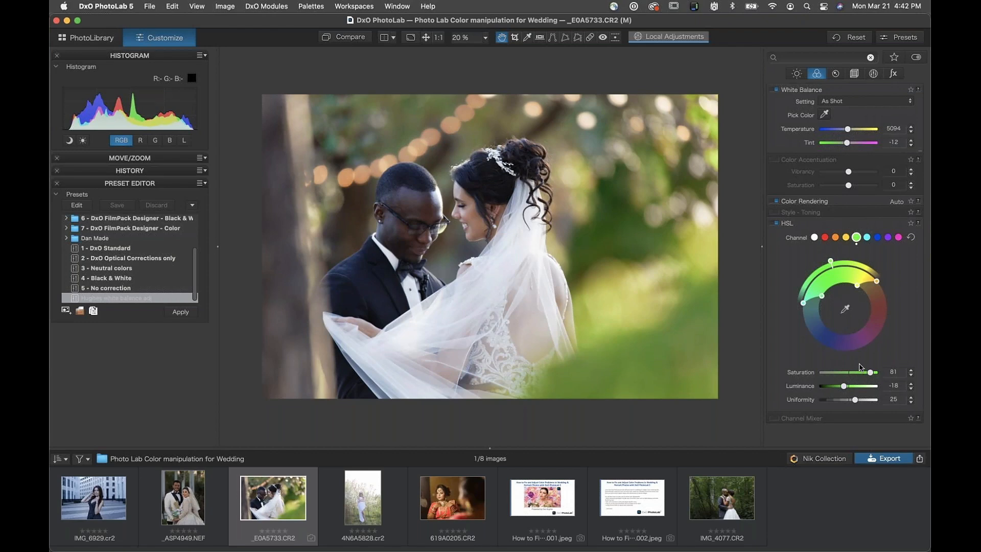
# Shift the greens slightly cooler after trying an orange hue, set saturation to 60, and compare the photo with HSL off and on.
pyautogui.click(831, 262)
pyautogui.moveTo(831, 261); pyautogui.dragTo(868, 256)
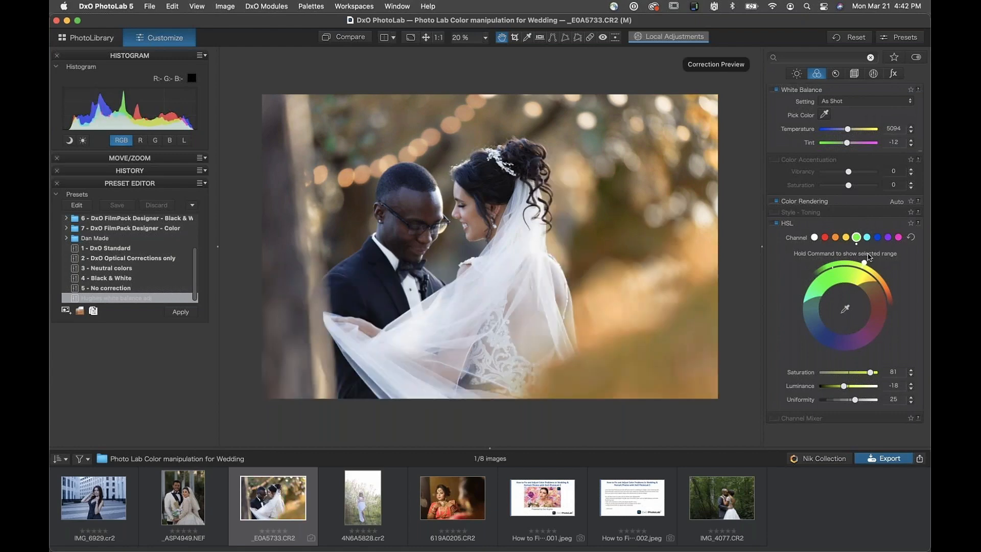
pyautogui.moveTo(869, 257); pyautogui.dragTo(816, 249)
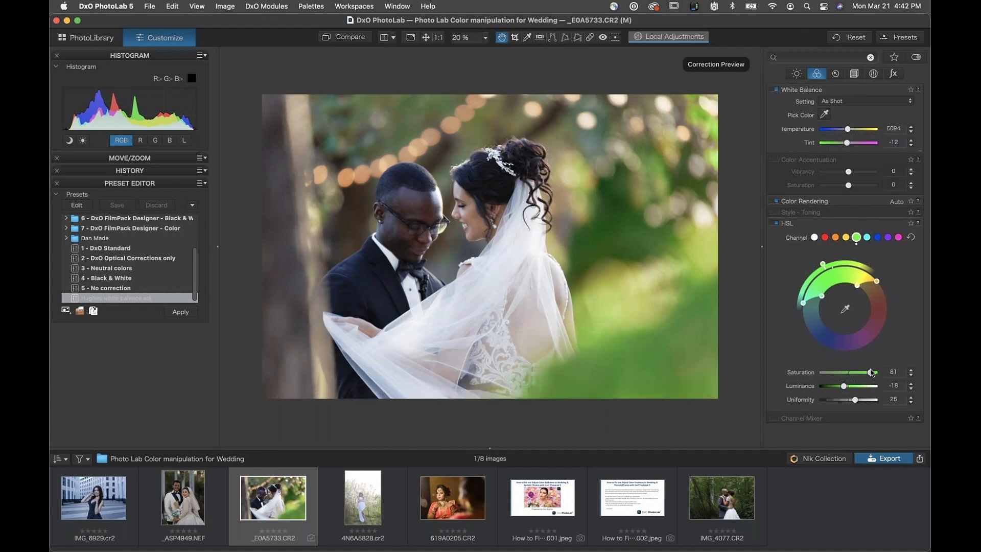
pyautogui.moveTo(872, 374); pyautogui.dragTo(867, 375)
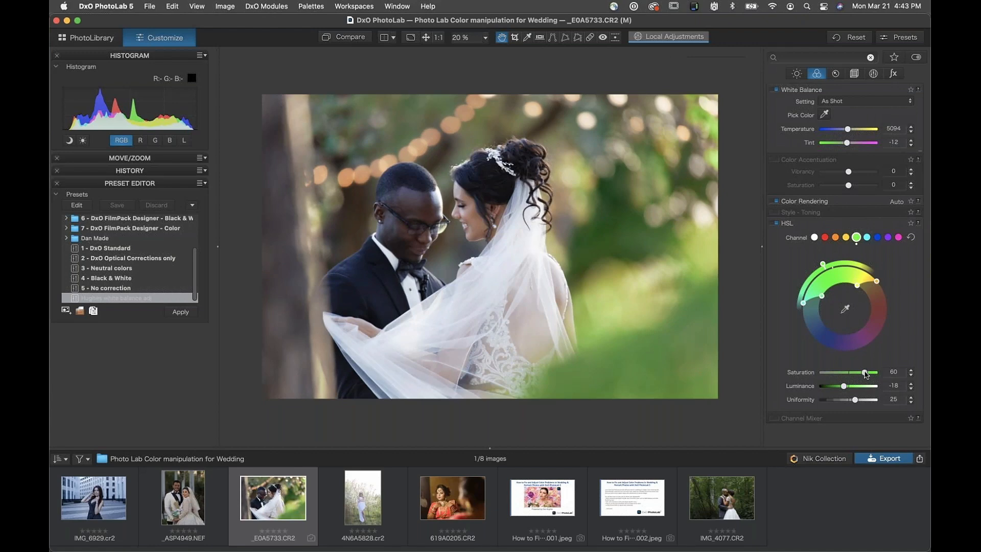
pyautogui.click(775, 224)
pyautogui.click(776, 224)
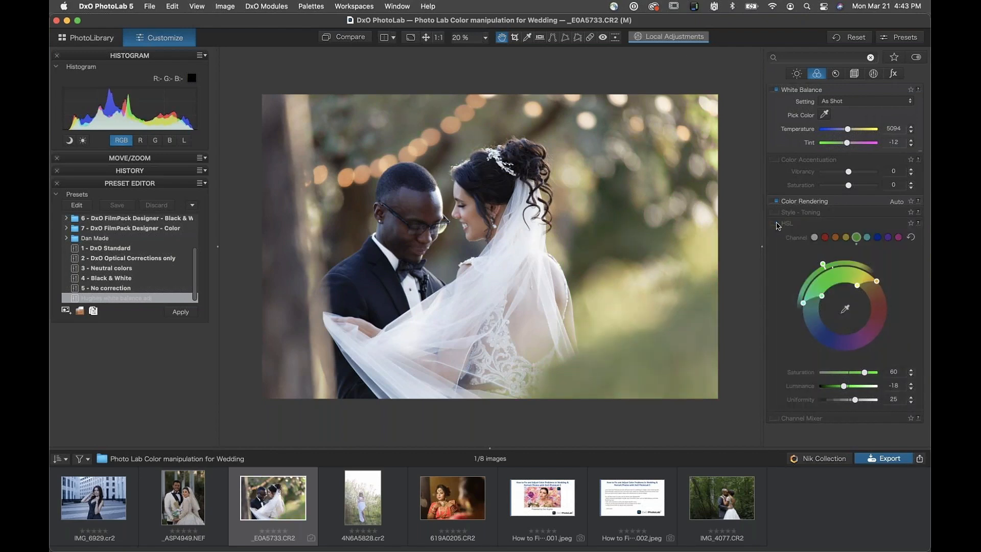
pyautogui.click(777, 224)
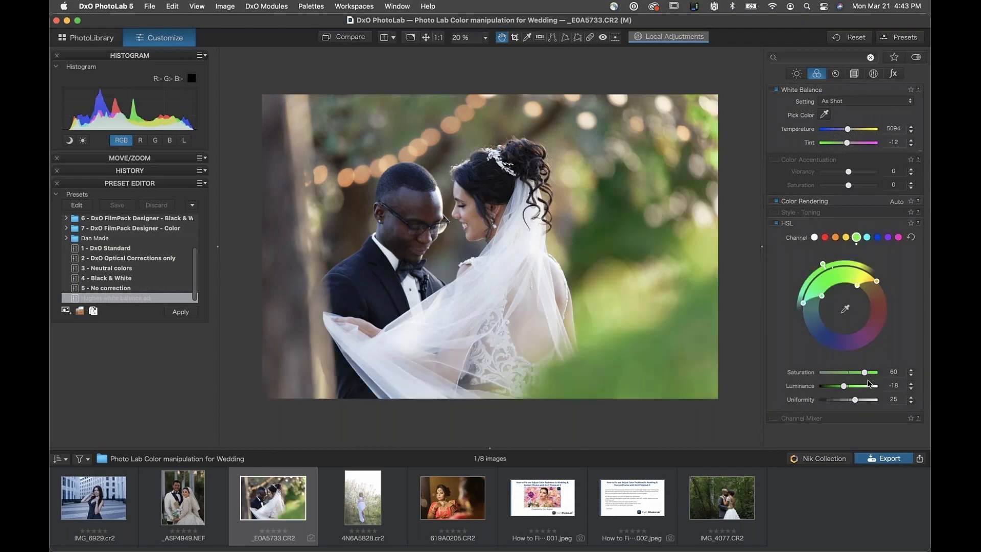
# Set the green channel's luminance to -27 and saturation to 41, and compare the photo with and without HSL.
pyautogui.moveTo(843, 386); pyautogui.dragTo(859, 375)
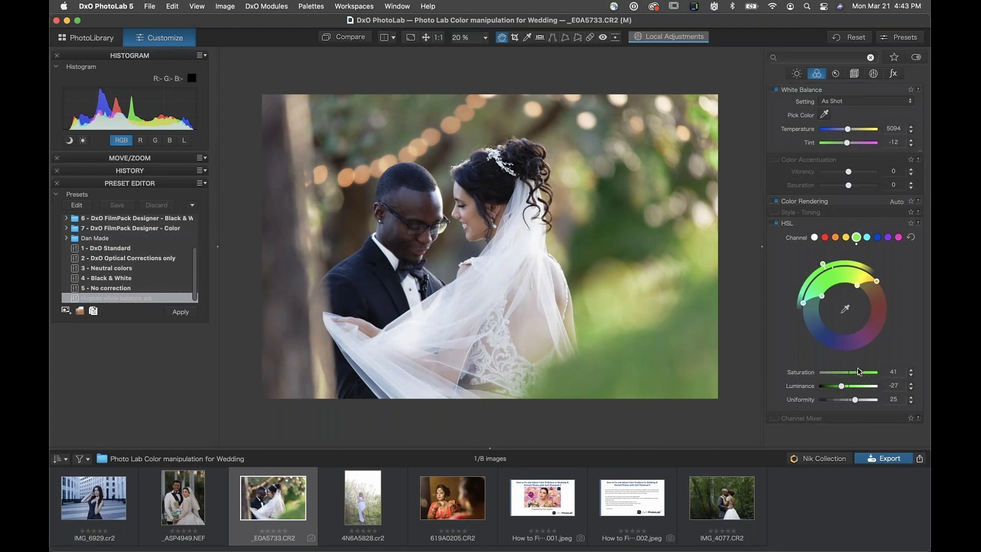
pyautogui.click(776, 224)
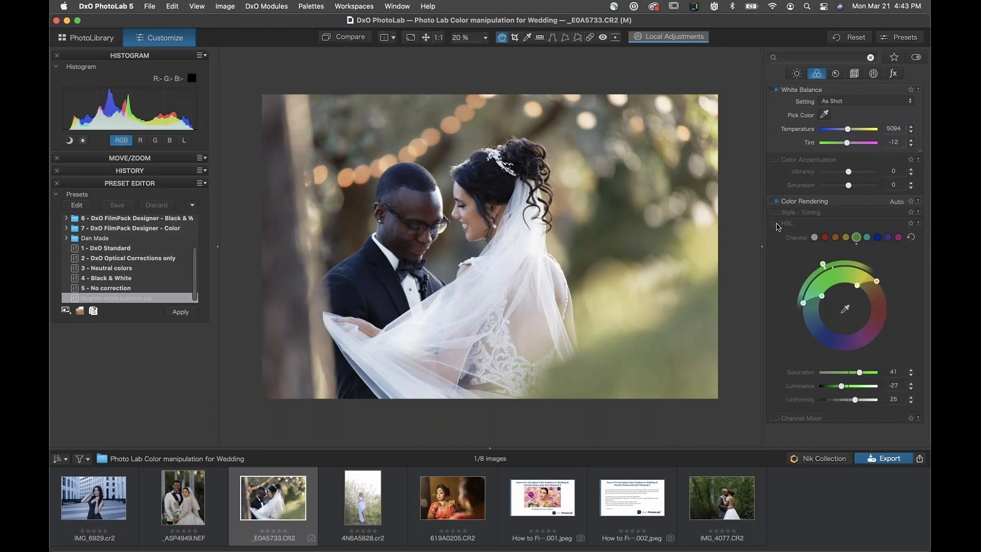
pyautogui.click(776, 224)
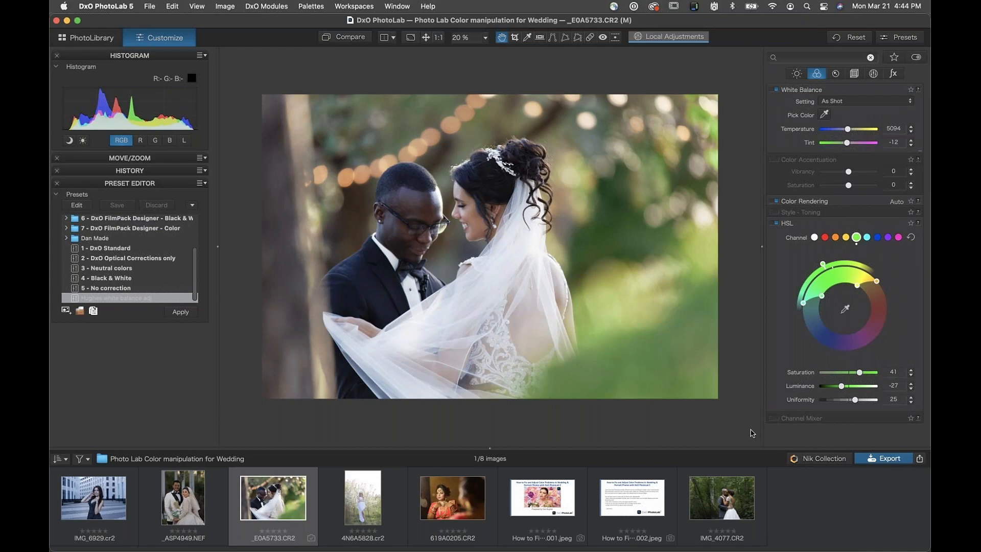
# Open the forest photo IMG_4077.CR2, view it at 35 %, and enable the HSL correction on the green channel.
pyautogui.click(724, 501)
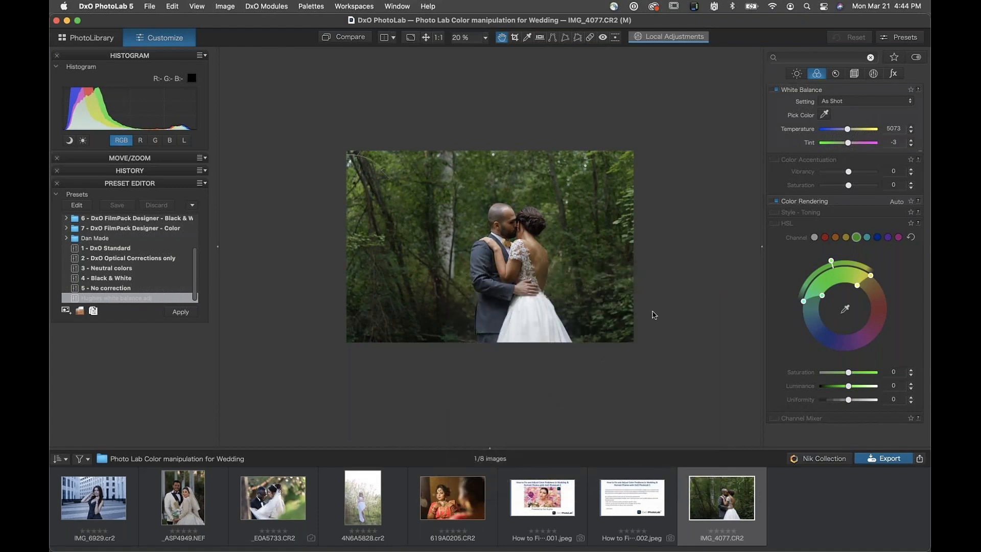
pyautogui.scroll(5, 655, 315)
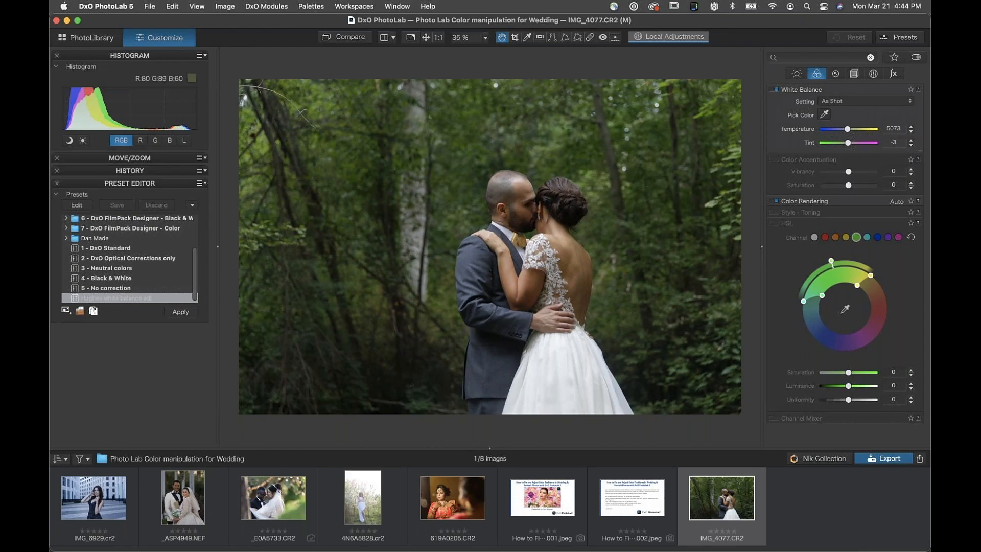
pyautogui.click(776, 223)
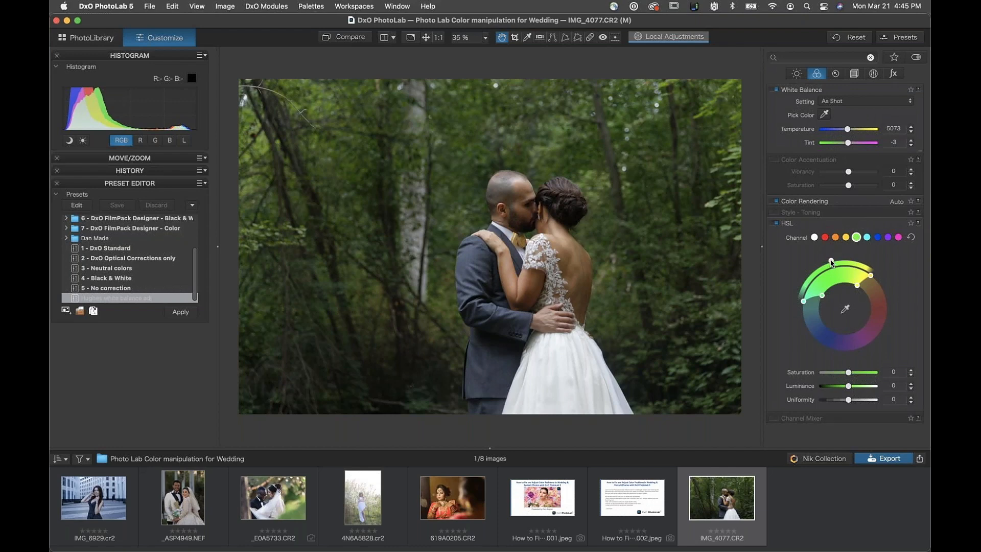
# Try shifting the green foliage's hue to orange, back to green, to red and on to magenta.
pyautogui.moveTo(831, 262); pyautogui.dragTo(881, 265)
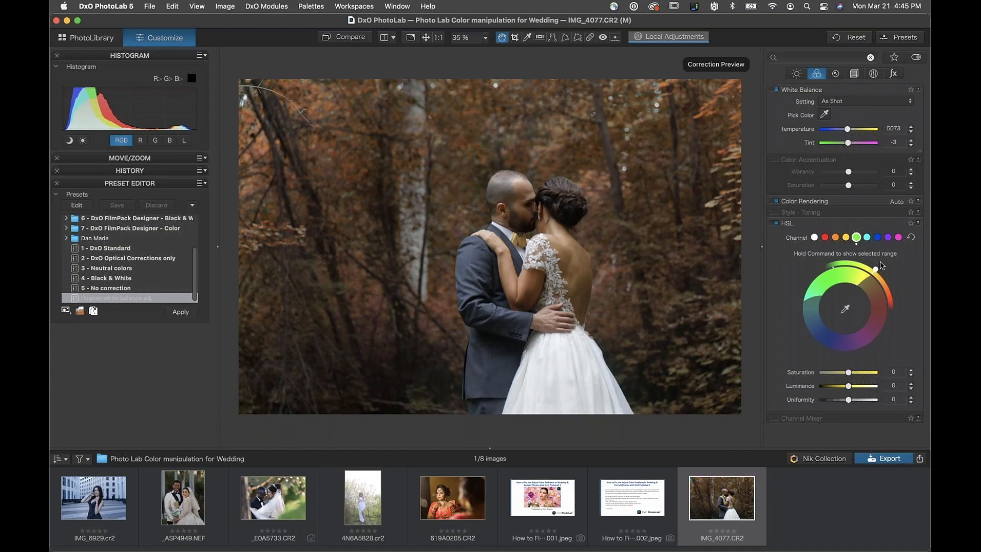
pyautogui.moveTo(880, 265); pyautogui.dragTo(804, 299)
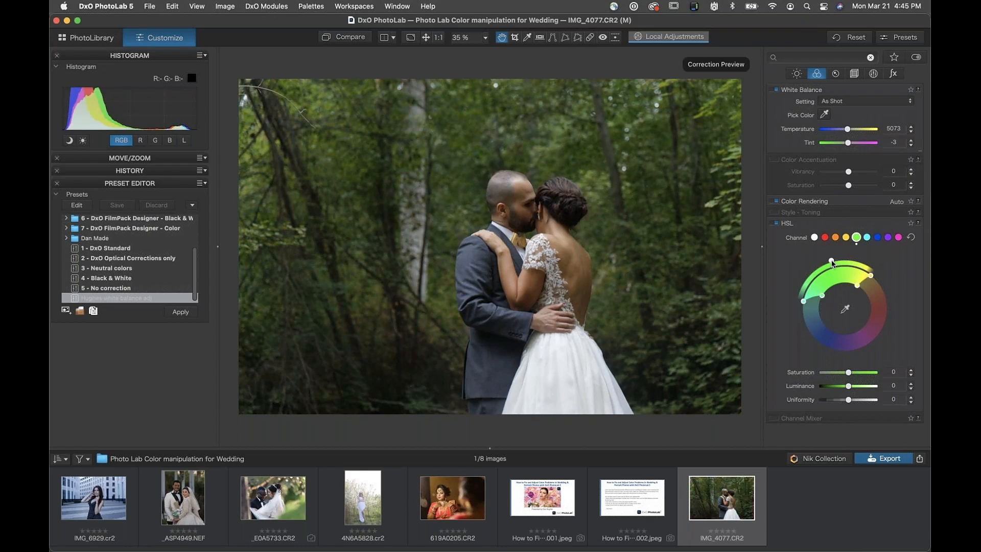
pyautogui.moveTo(832, 262); pyautogui.dragTo(886, 275)
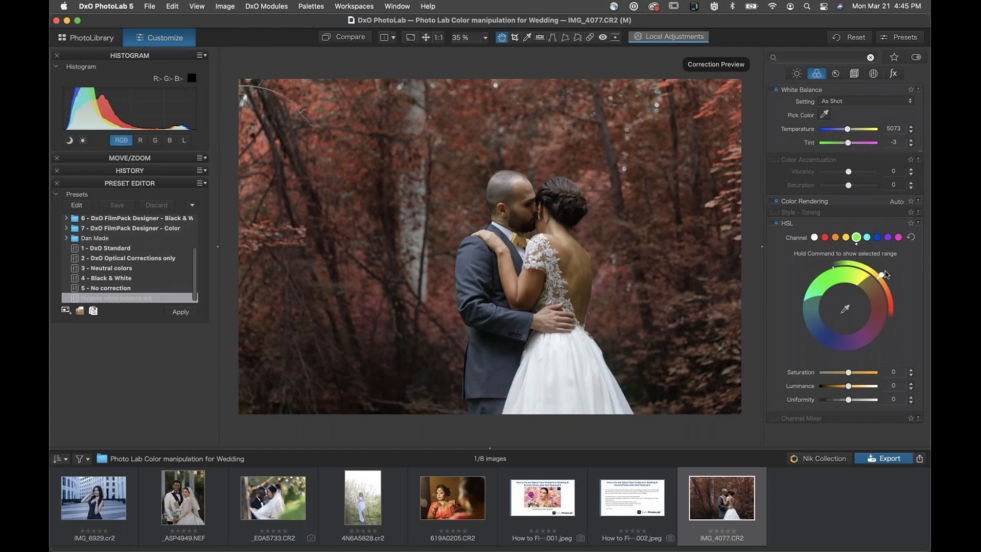
pyautogui.moveTo(886, 274); pyautogui.dragTo(898, 316)
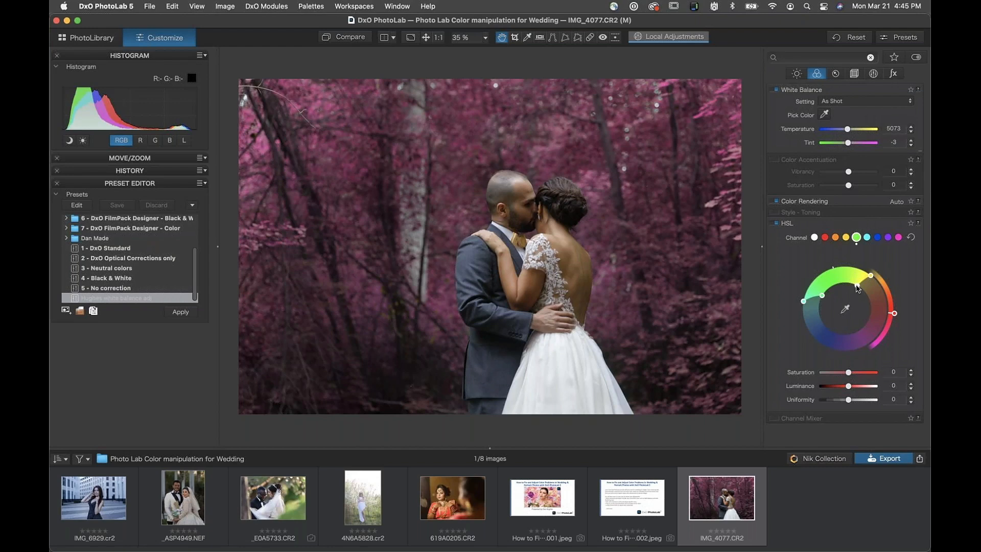
# Undo a trial shift of the green range toward orange, slightly widen its yellow-side transition, and shift the foliage's hue to autumn red.
pyautogui.moveTo(858, 289); pyautogui.dragTo(866, 297)
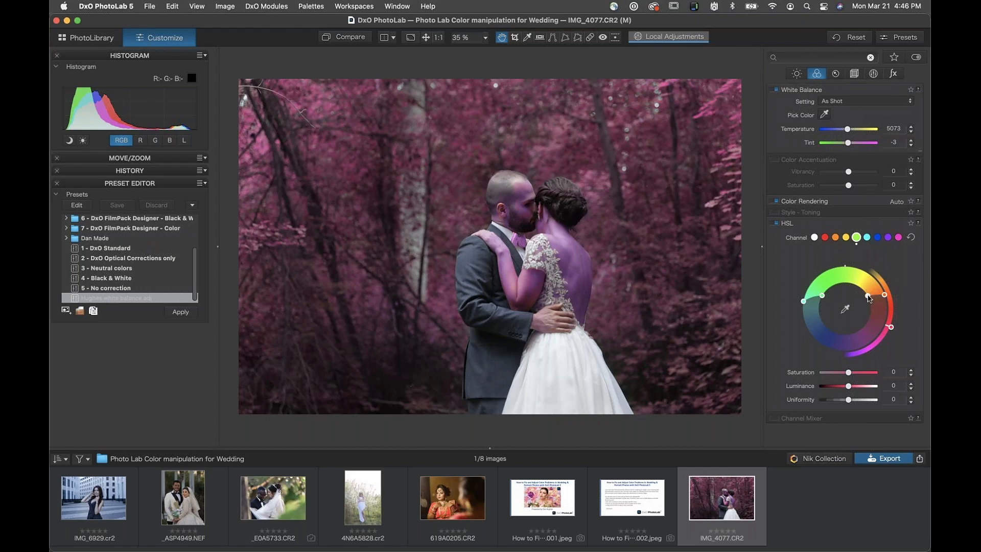
pyautogui.press('super+z')
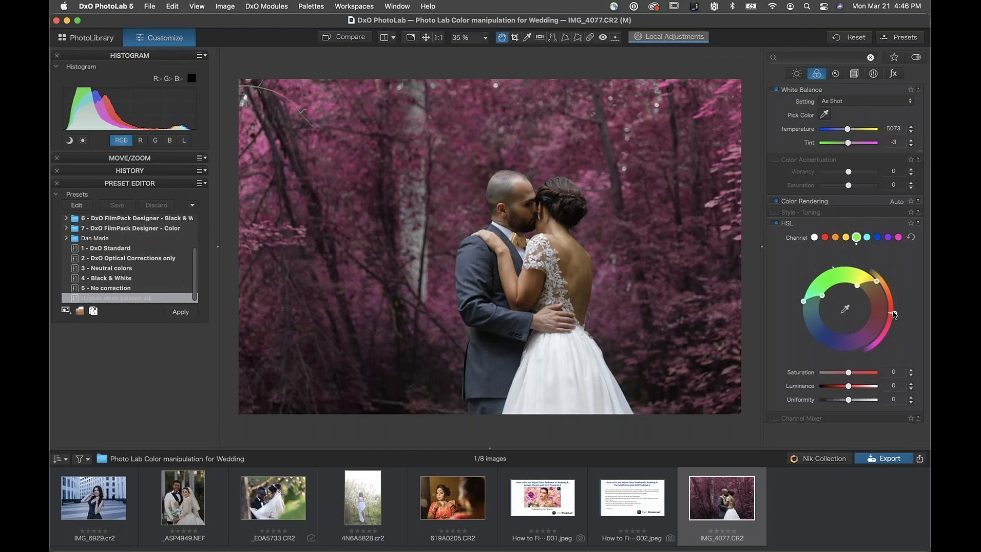
pyautogui.moveTo(894, 313); pyautogui.dragTo(881, 283)
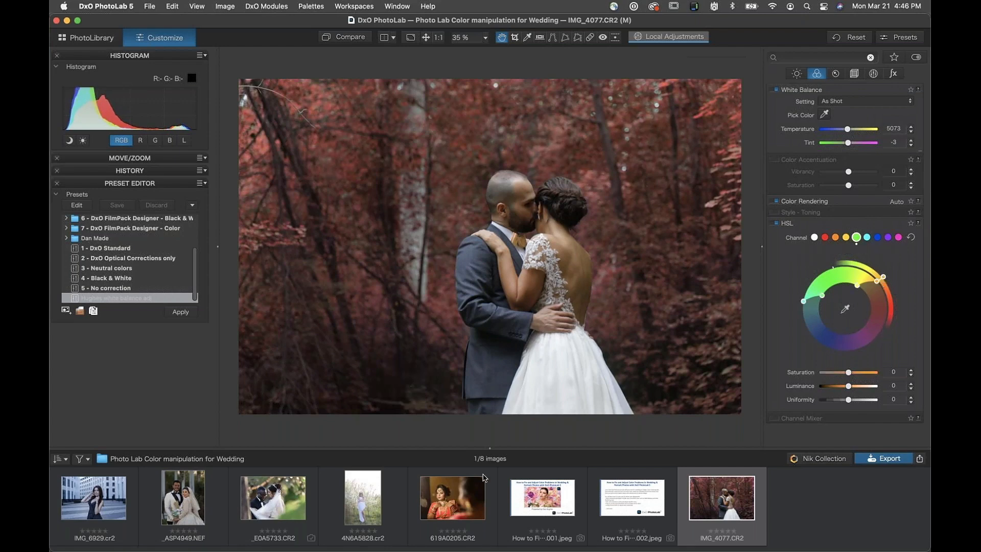
# Open the bridal portrait 619A0205.CR2 and try the Flash and Daylight white balance settings.
pyautogui.click(459, 493)
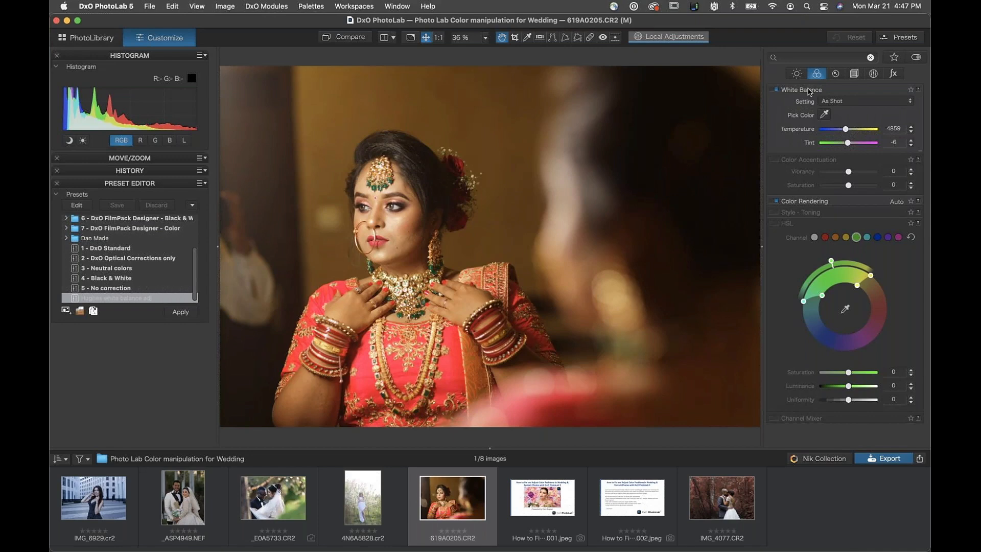
pyautogui.click(847, 104)
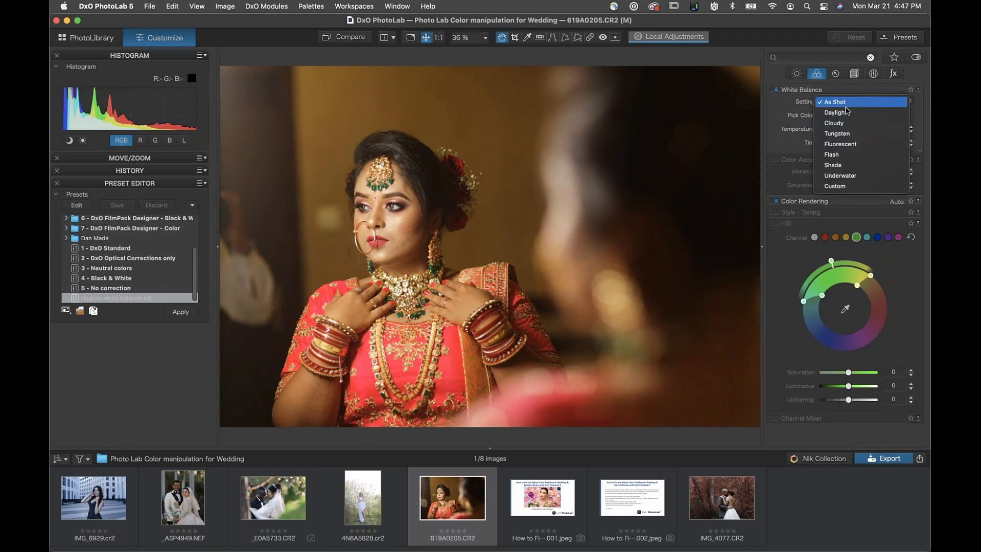
pyautogui.click(839, 155)
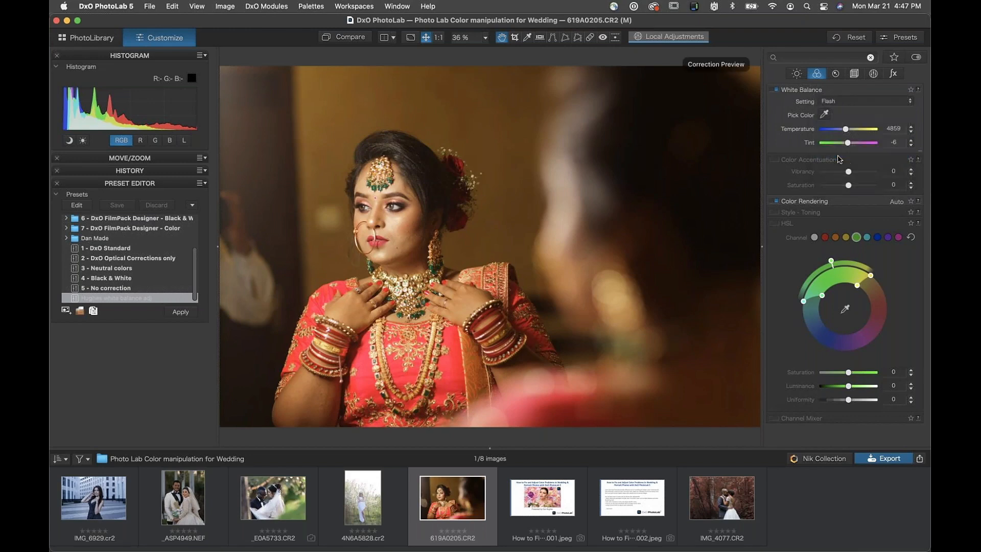
pyautogui.click(841, 103)
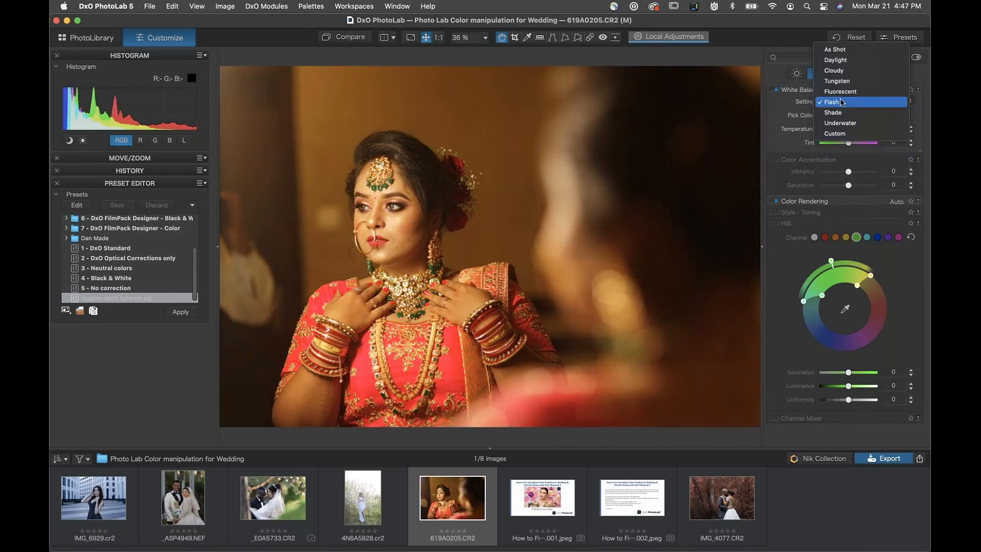
pyautogui.click(836, 60)
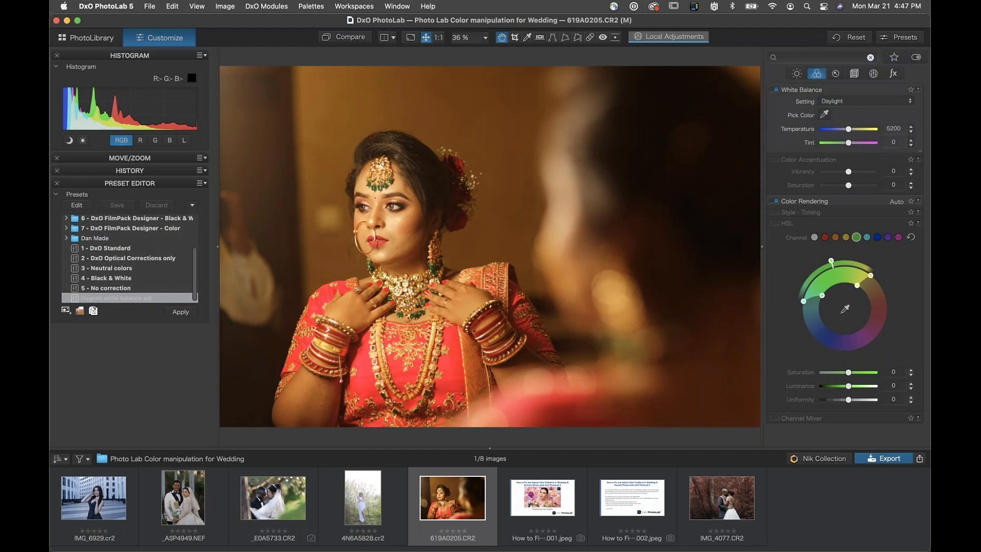
# Return the white balance to As Shot and fine-tune it to a temperature of 4757 and a tint of 2.
pyautogui.click(853, 102)
pyautogui.click(852, 92)
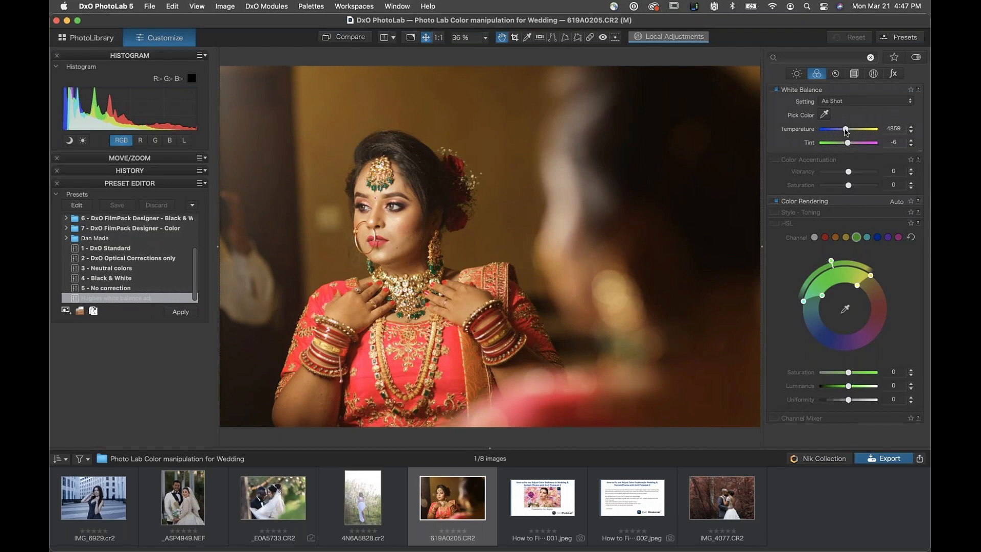
pyautogui.moveTo(846, 130); pyautogui.dragTo(844, 130)
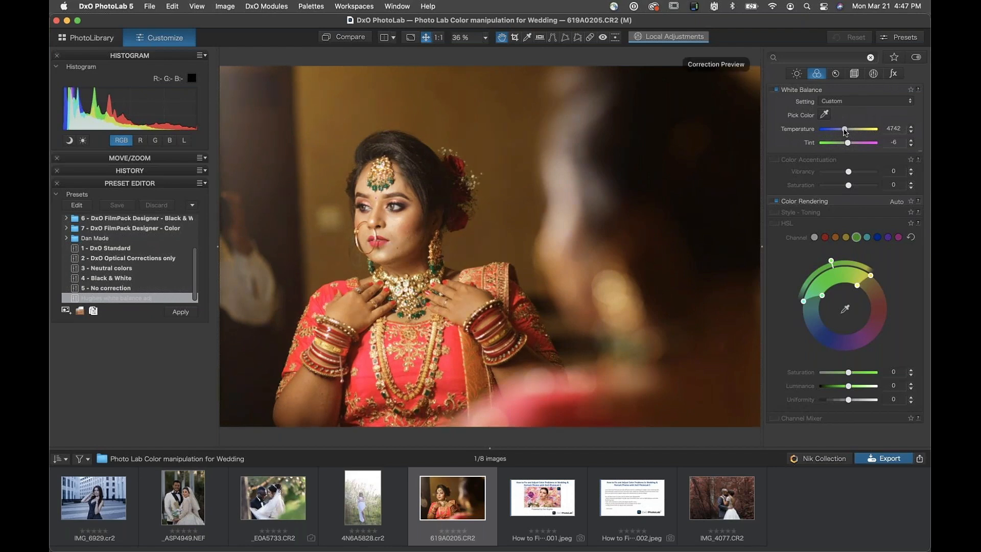
pyautogui.moveTo(848, 143); pyautogui.dragTo(848, 144)
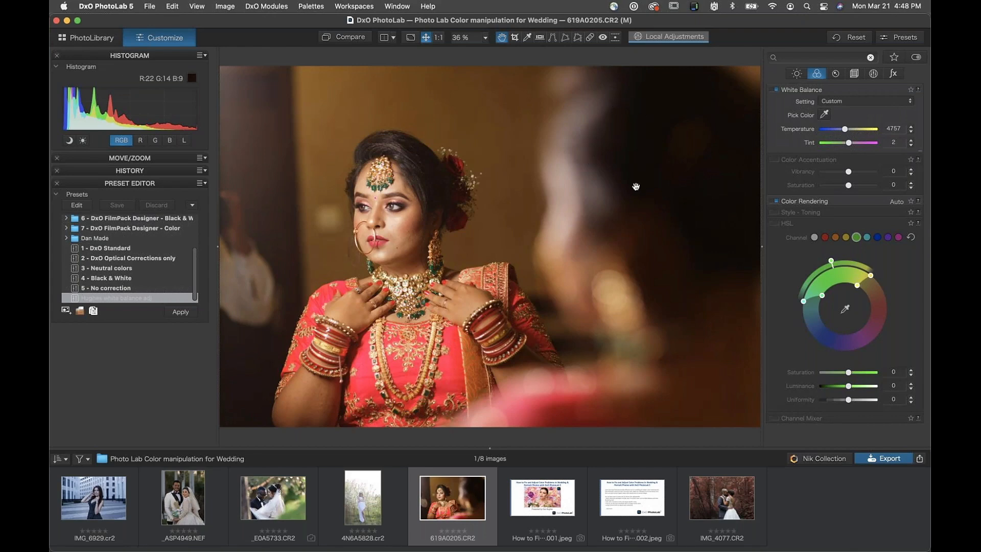
# Start local adjustments and place a control point on the bride's cheek, its circle covering her face.
pyautogui.click(651, 41)
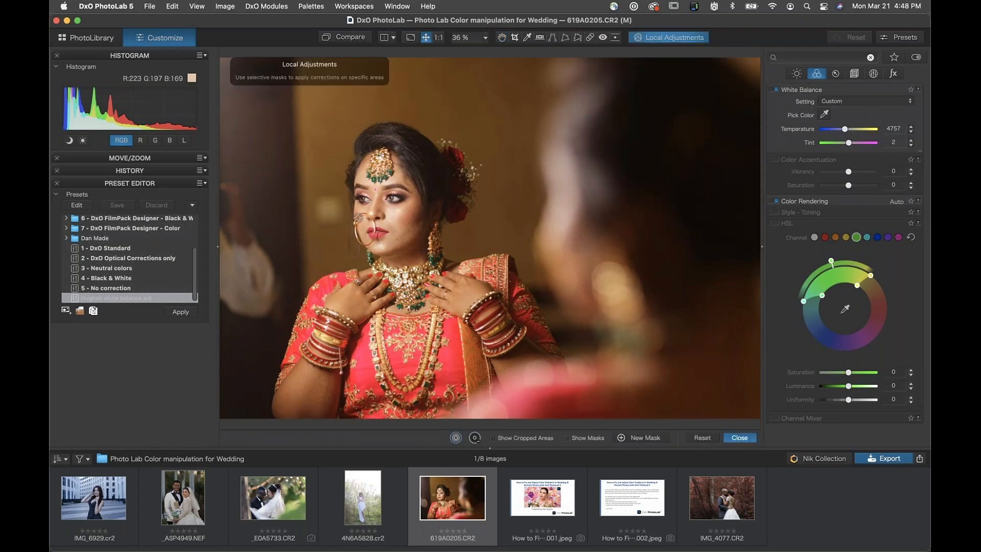
pyautogui.rightClick(314, 215)
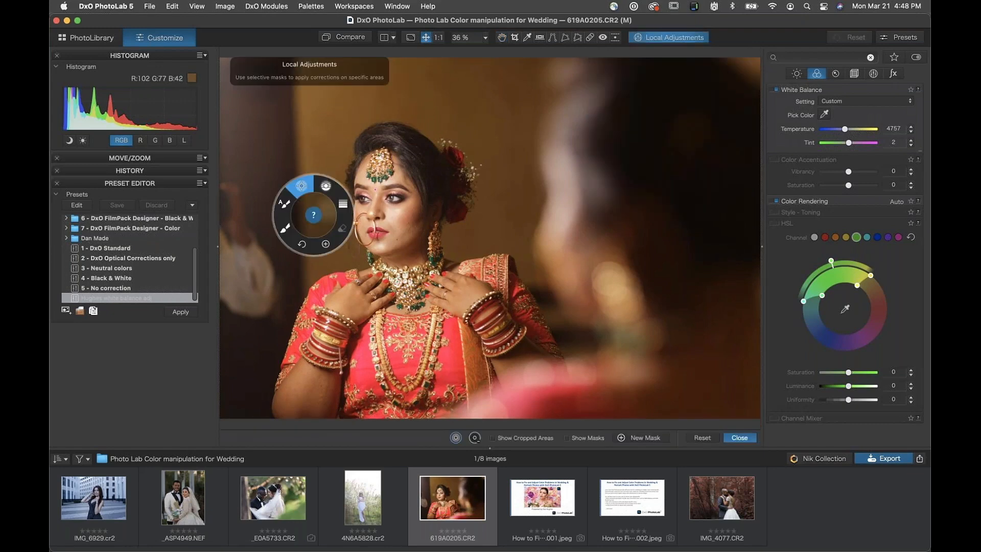
pyautogui.click(302, 187)
pyautogui.click(397, 216)
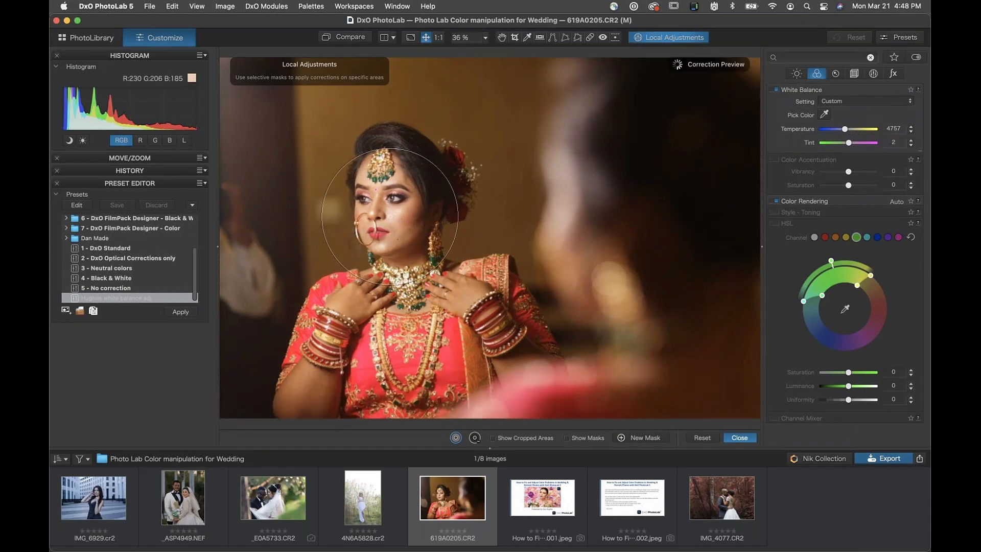
pyautogui.moveTo(398, 215); pyautogui.dragTo(397, 216)
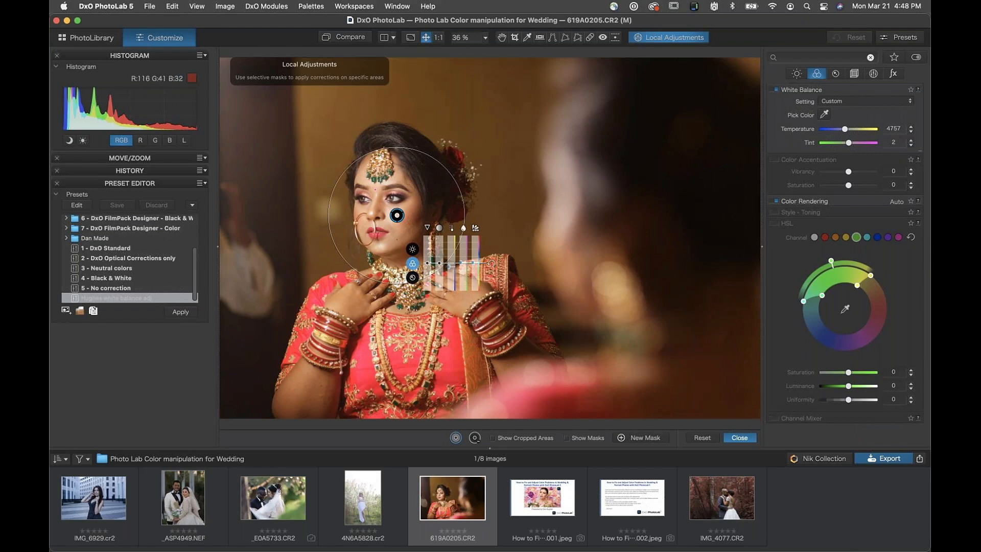
# Add a new control line mask over the dark wall at the photo's left edge, its transition ending beside the bride's face.
pyautogui.click(647, 439)
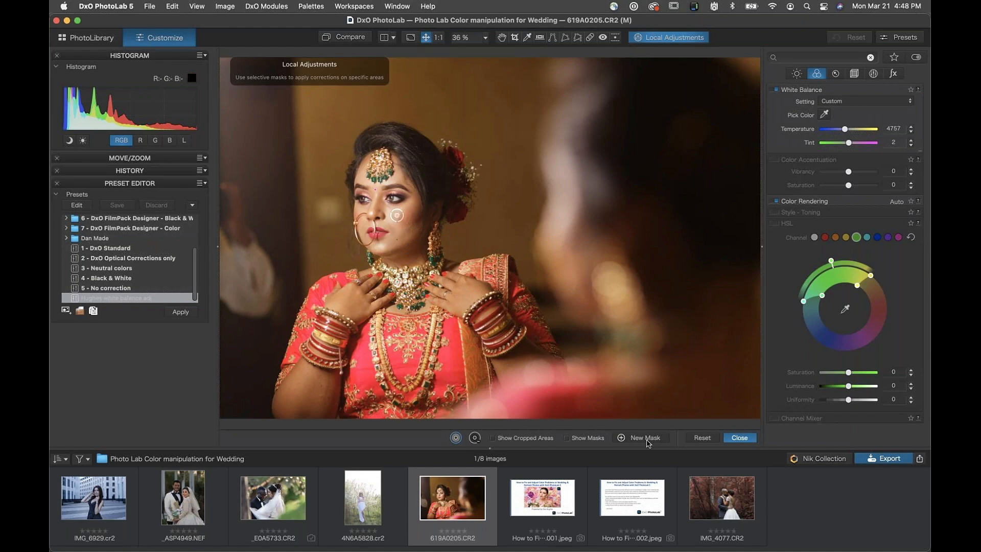
pyautogui.rightClick(279, 215)
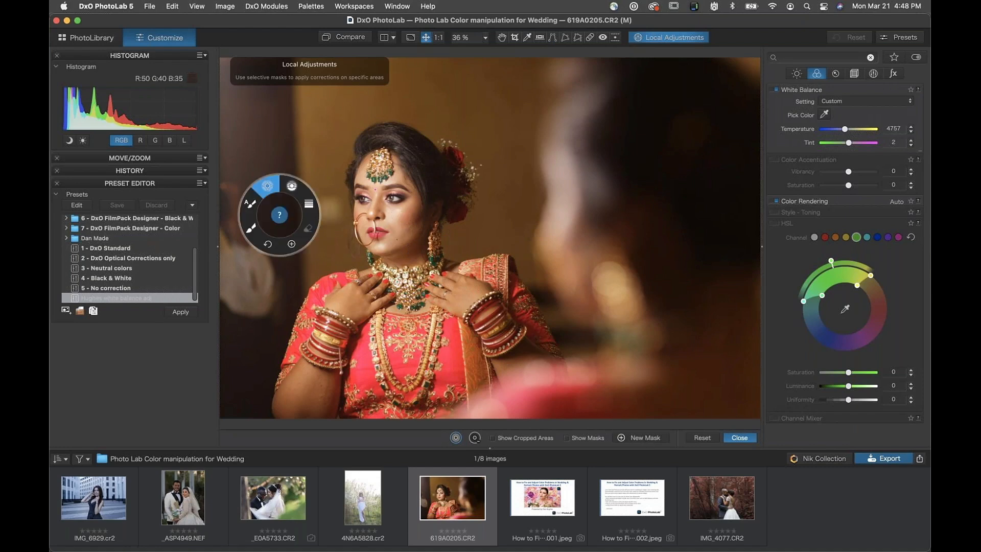
pyautogui.click(292, 188)
pyautogui.moveTo(229, 196); pyautogui.dragTo(314, 199)
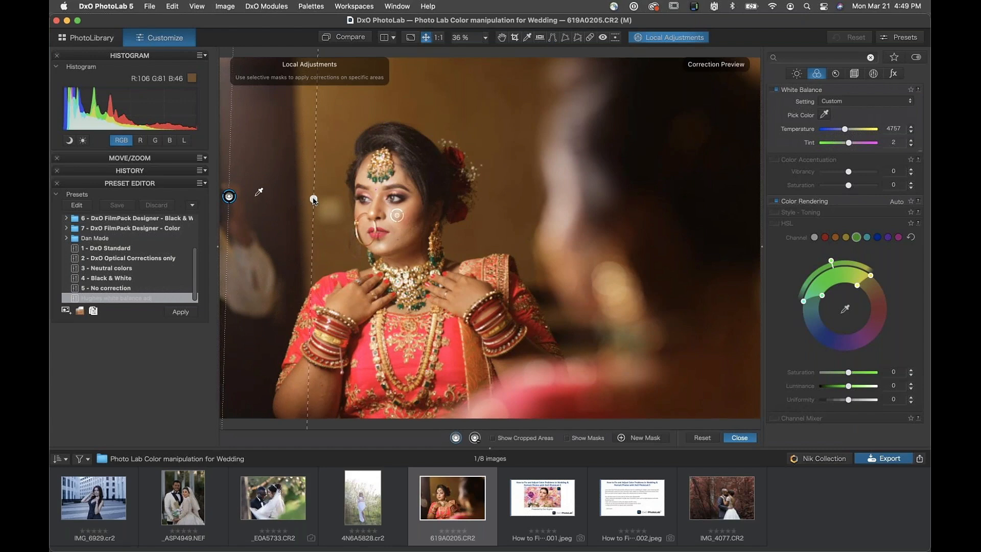
pyautogui.moveTo(229, 196); pyautogui.dragTo(274, 200)
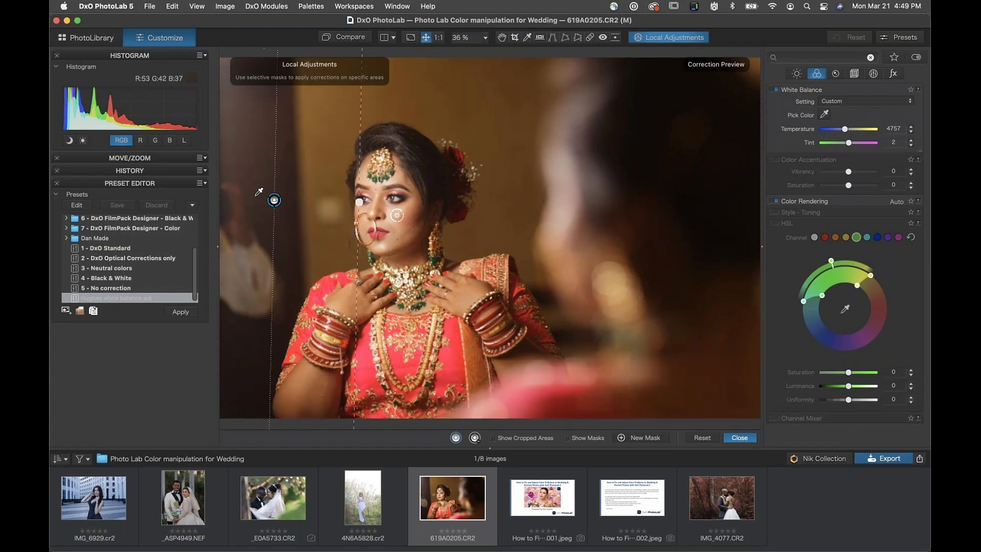
pyautogui.moveTo(359, 202); pyautogui.dragTo(322, 202)
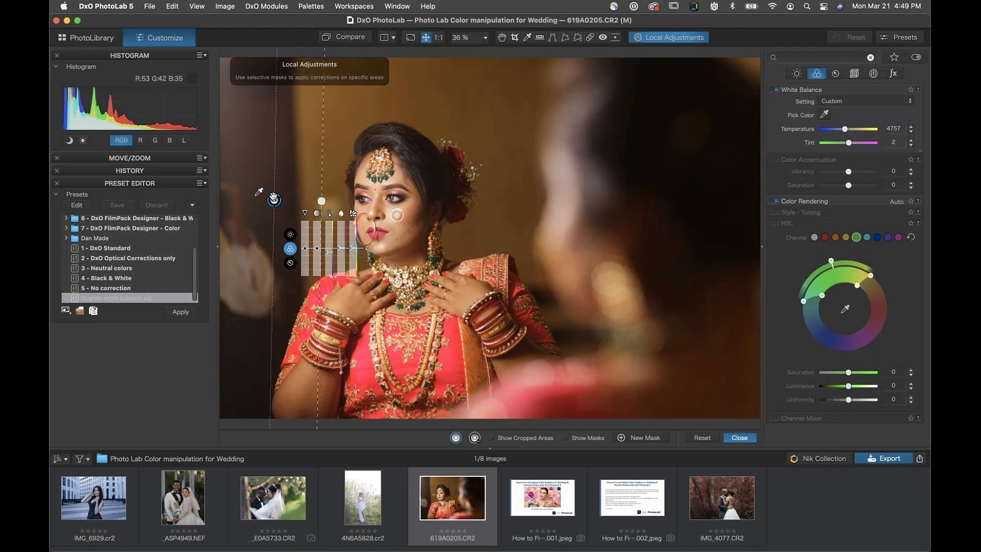
pyautogui.moveTo(321, 201)
pyautogui.mouseDown()
pyautogui.moveTo(308, 201)
pyautogui.moveTo(335, 203)
pyautogui.mouseUp()
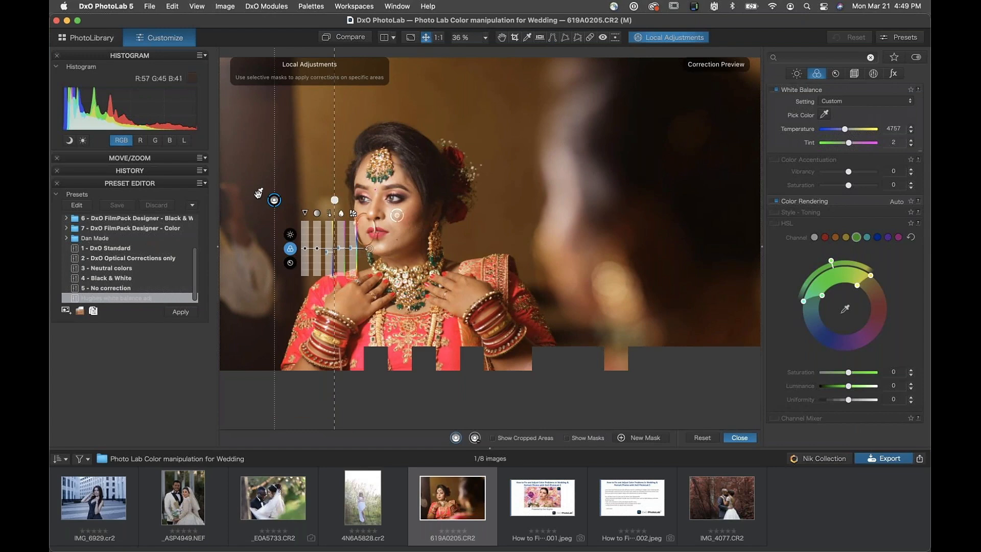
# Darken the control line's area by setting its exposure to -1.99.
pyautogui.click(290, 235)
pyautogui.moveTo(305, 254); pyautogui.dragTo(305, 260)
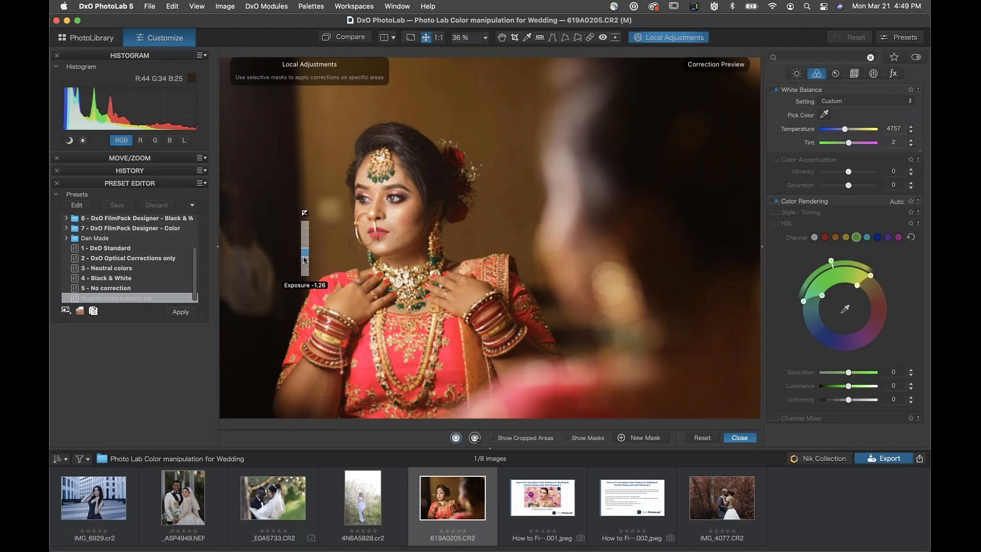
pyautogui.moveTo(303, 259); pyautogui.dragTo(304, 264)
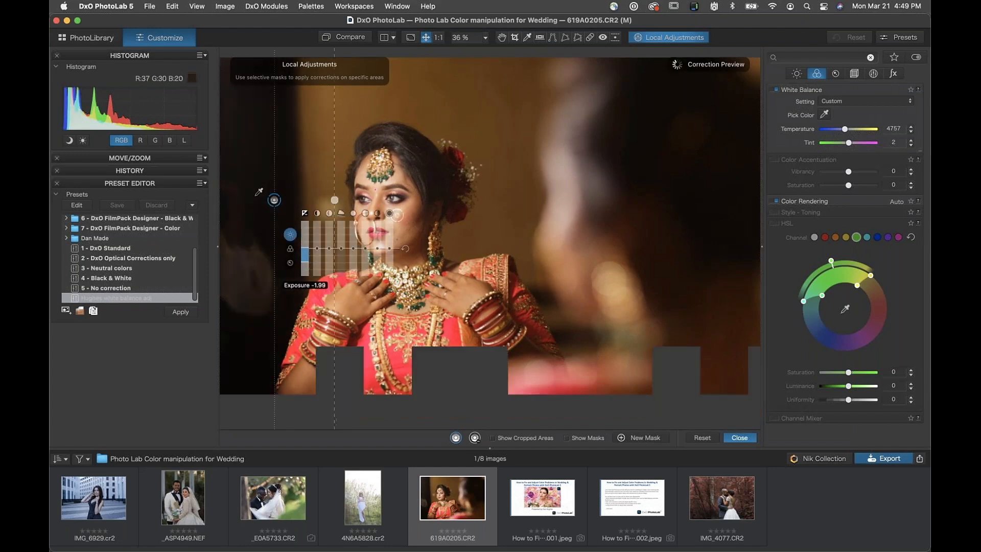
# Widen the control line's transition so that it ends at the bride's eye farther from the dark wall.
pyautogui.moveTo(334, 199); pyautogui.dragTo(380, 198)
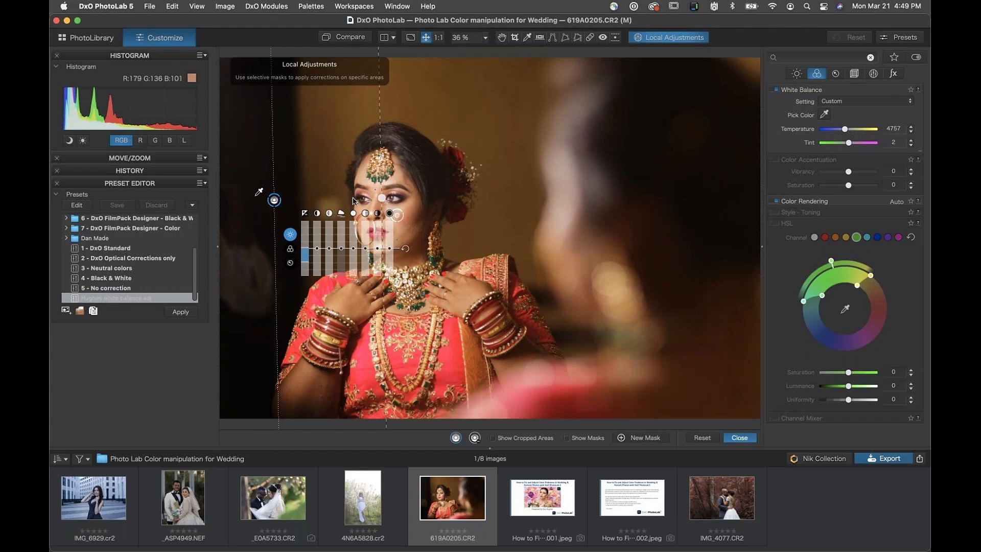
pyautogui.moveTo(382, 198); pyautogui.dragTo(352, 199)
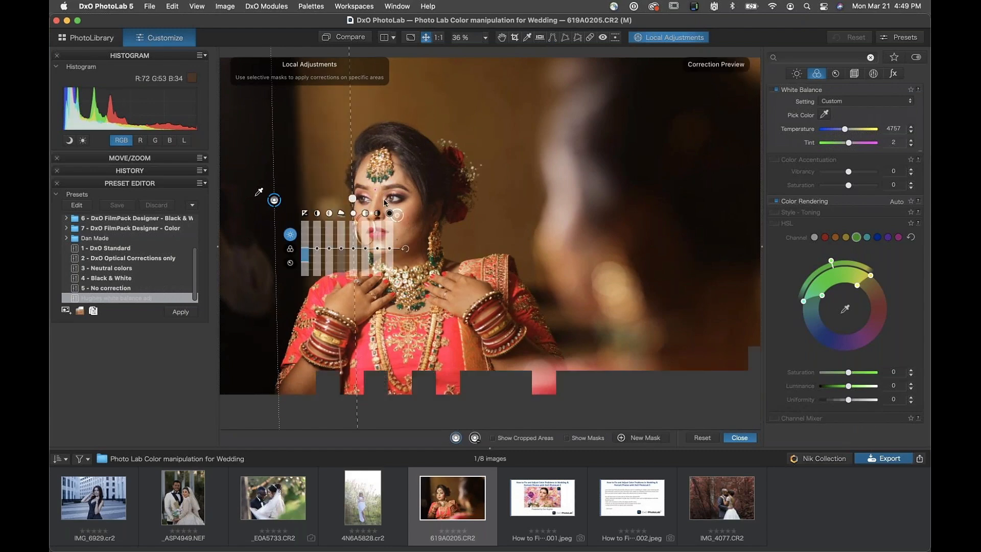
pyautogui.moveTo(384, 199); pyautogui.dragTo(391, 199)
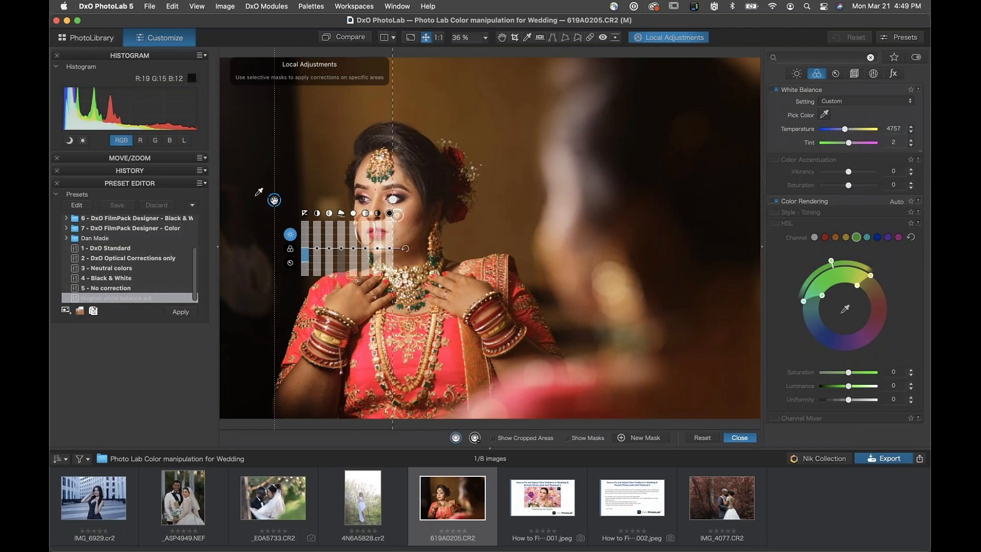
# Try sampling the blurred foreground figure as the control line's reference color, and return the sampling point to the dark wall.
pyautogui.click(255, 126)
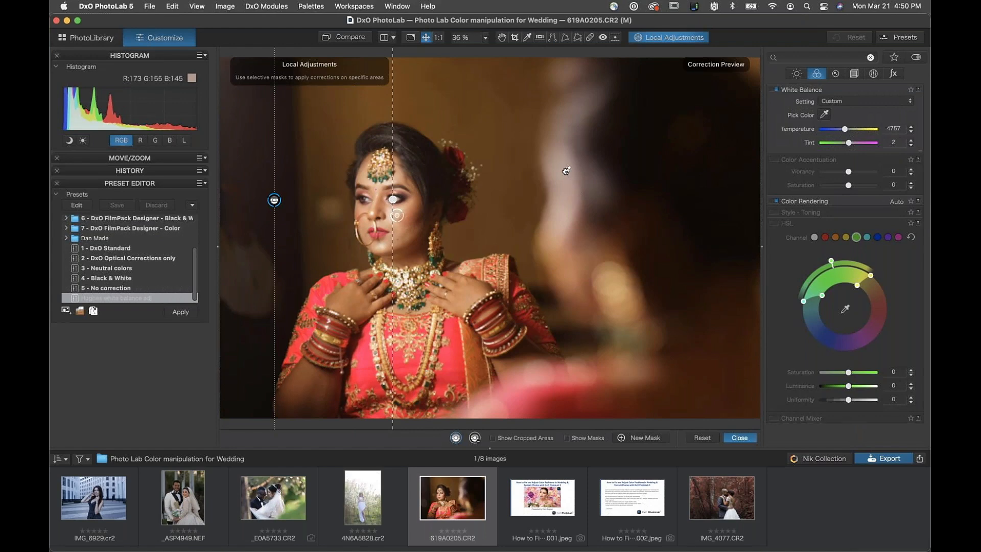
pyautogui.moveTo(566, 171); pyautogui.dragTo(263, 133)
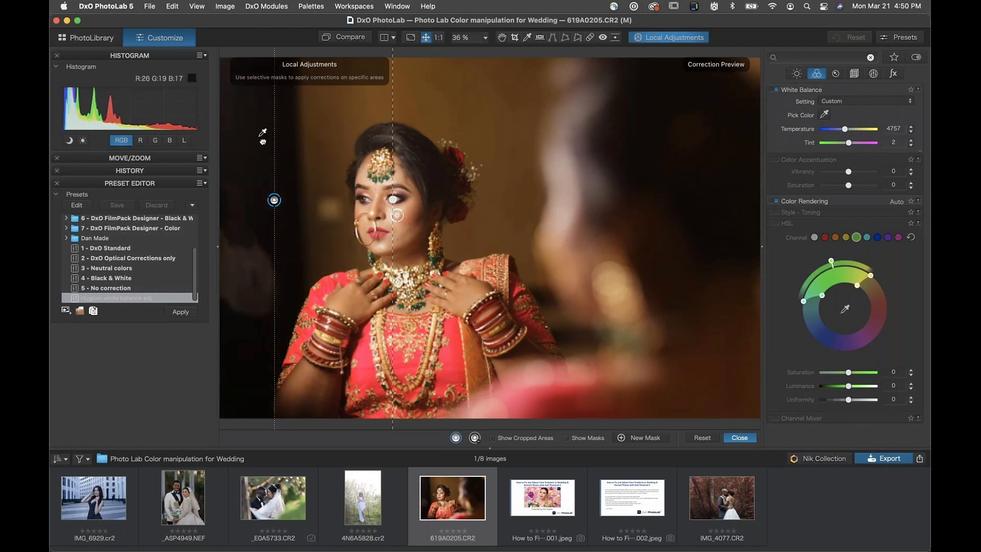
pyautogui.moveTo(261, 143); pyautogui.dragTo(261, 142)
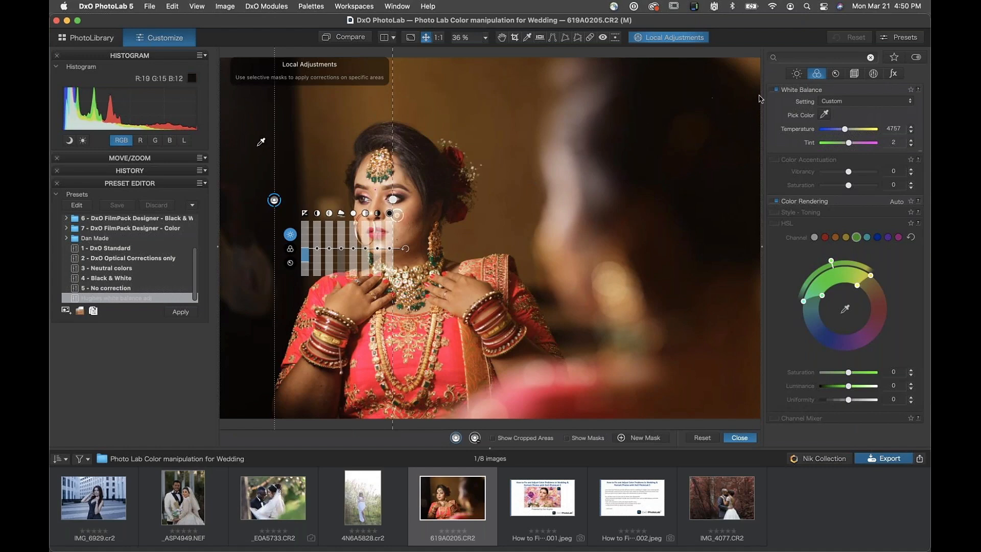
# Bring up the local adjustment mask settings and display the control line's mask on the photo.
pyautogui.click(873, 74)
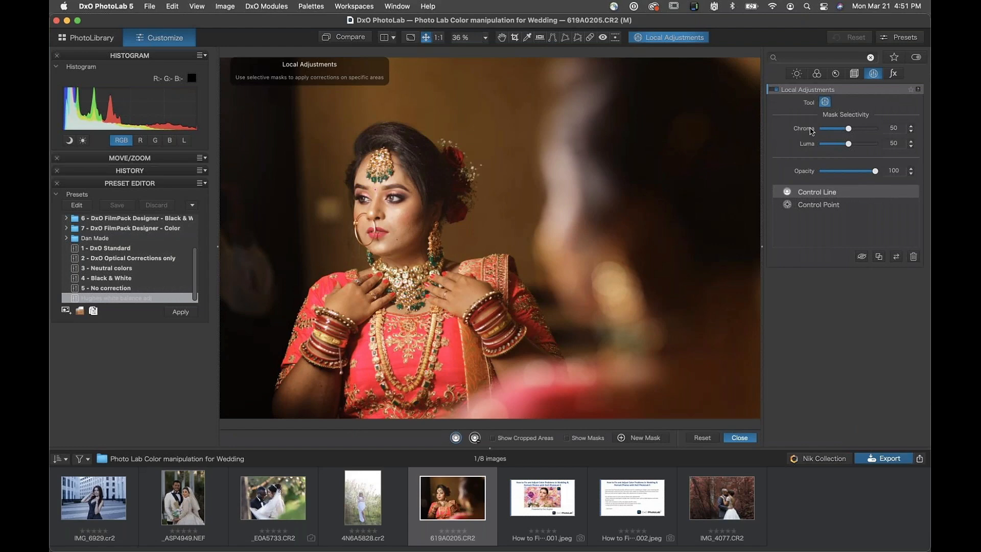
pyautogui.moveTo(274, 200); pyautogui.dragTo(393, 199)
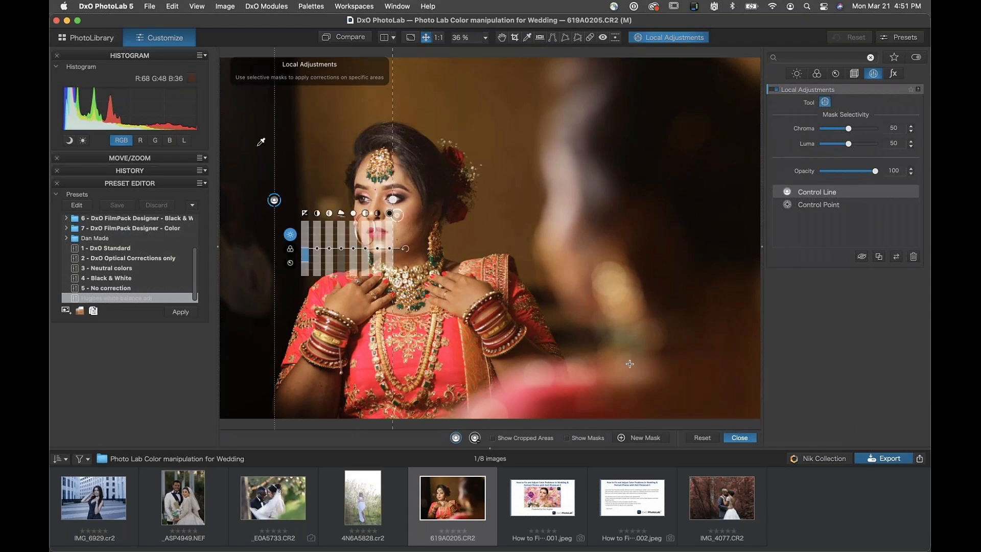
pyautogui.click(566, 440)
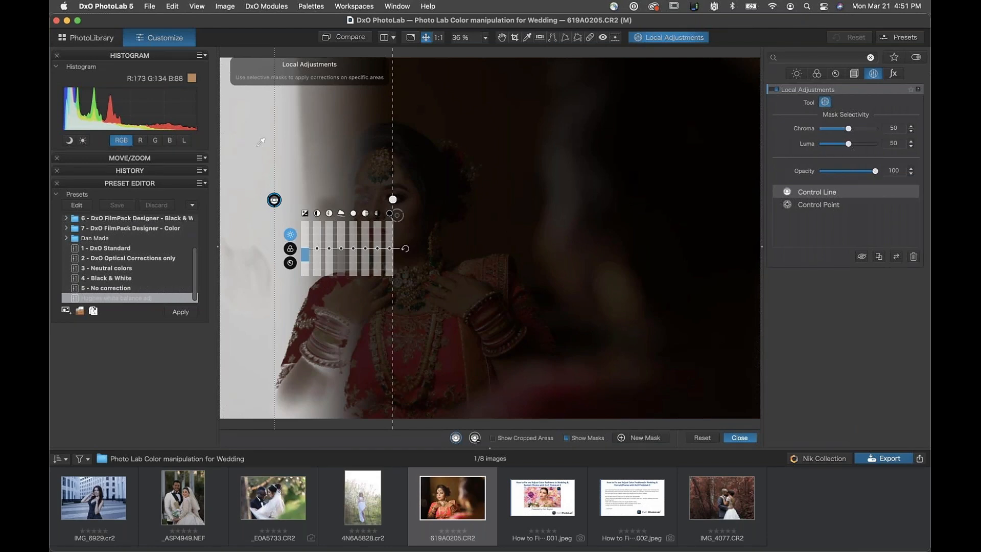
pyautogui.click(567, 438)
pyautogui.click(567, 438)
# Try sampling the foreground figure, the brown background and the wall beside the bride to compare the control line's mask.
pyautogui.moveTo(261, 142)
pyautogui.mouseDown()
pyautogui.moveTo(331, 129)
pyautogui.moveTo(456, 149)
pyautogui.moveTo(585, 129)
pyautogui.mouseUp()
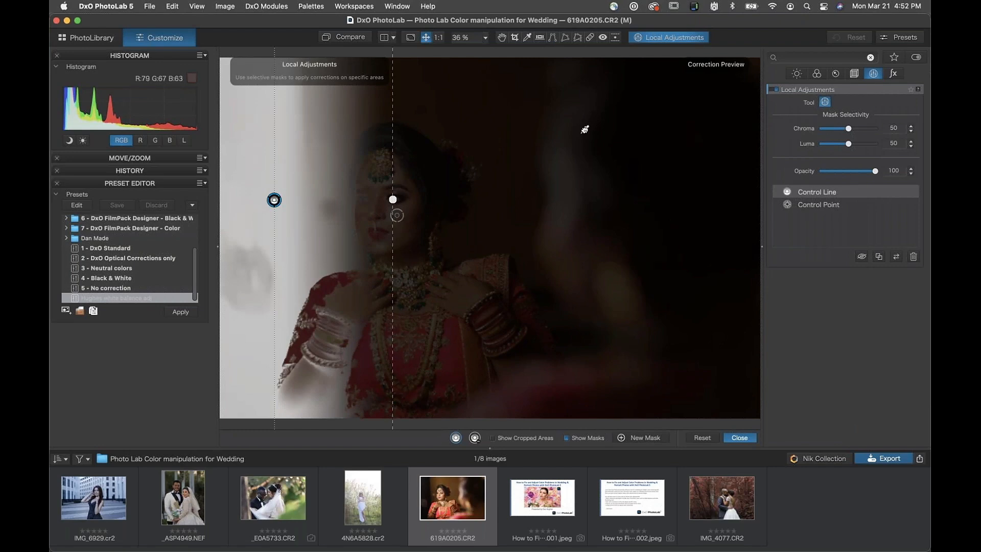
pyautogui.click(522, 225)
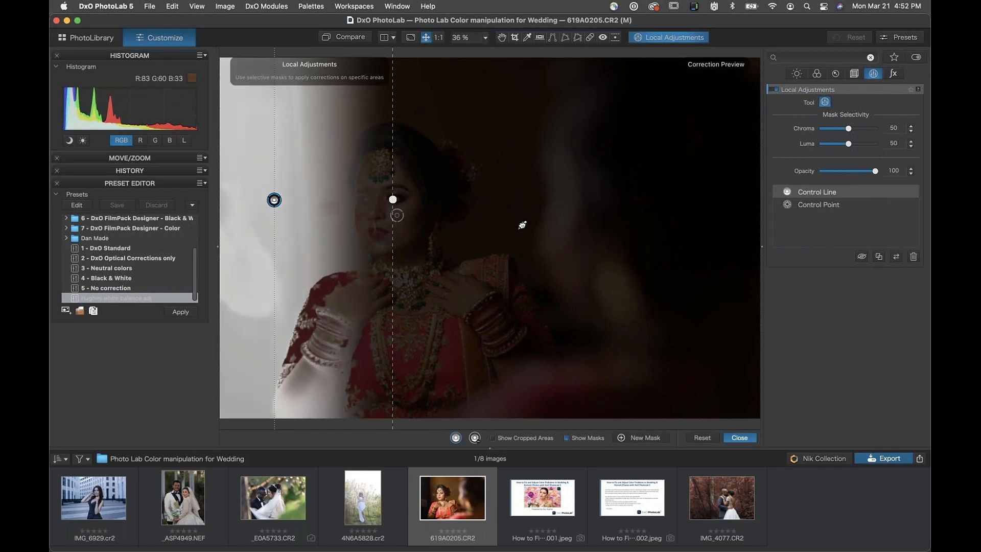
pyautogui.click(313, 220)
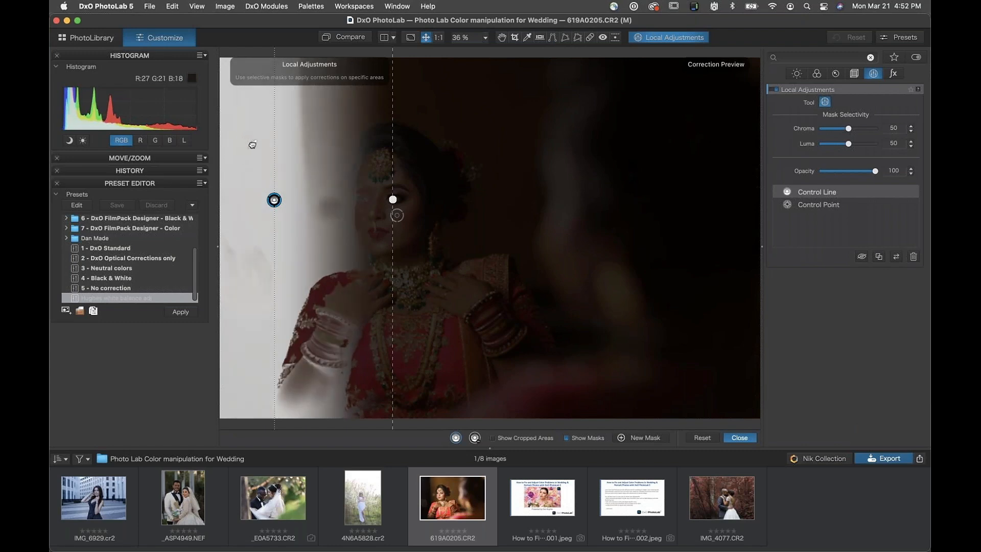
# Sample the dark wall for the control line again and set the mask's Chroma selectivity to 100.
pyautogui.moveTo(252, 144); pyautogui.dragTo(252, 144)
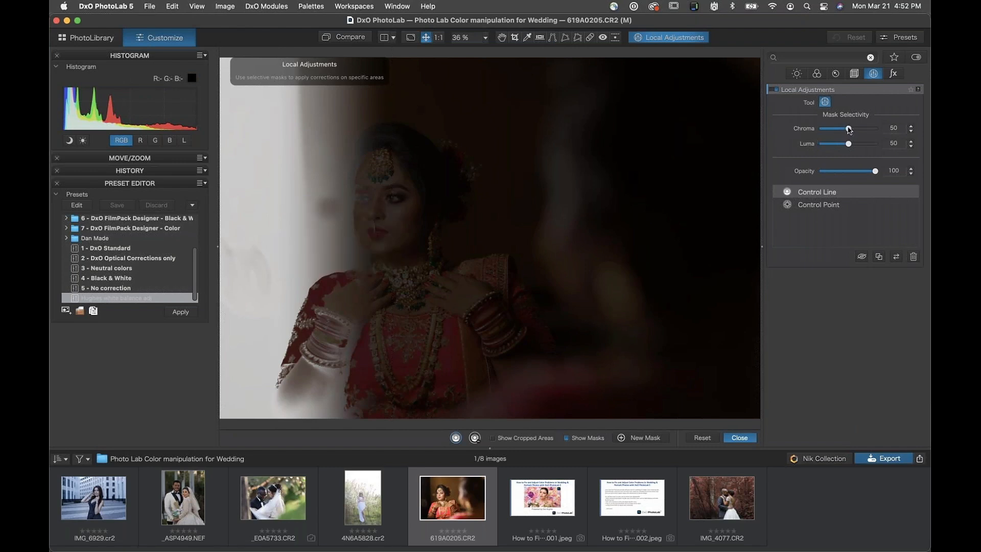
pyautogui.moveTo(851, 130); pyautogui.dragTo(868, 130)
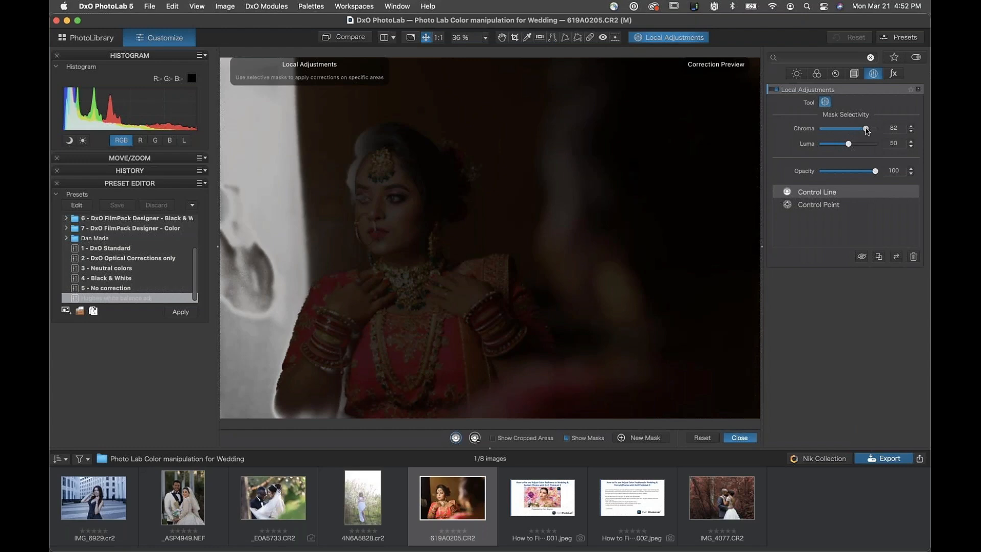
pyautogui.moveTo(867, 132); pyautogui.dragTo(889, 131)
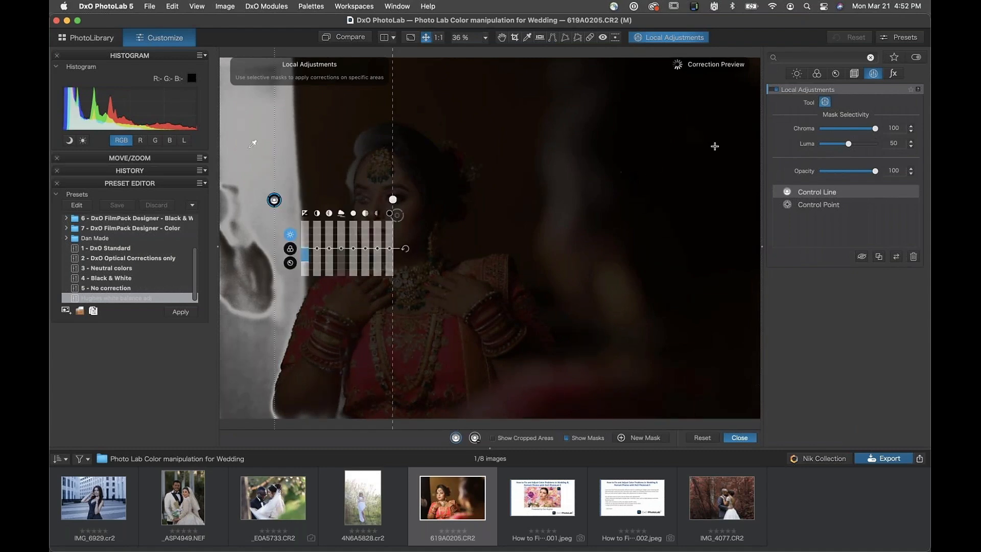
# Try a Chroma selectivity of 0 for the control line's mask, and set Chroma to 59 and Luma to 55.
pyautogui.moveTo(877, 129); pyautogui.dragTo(810, 135)
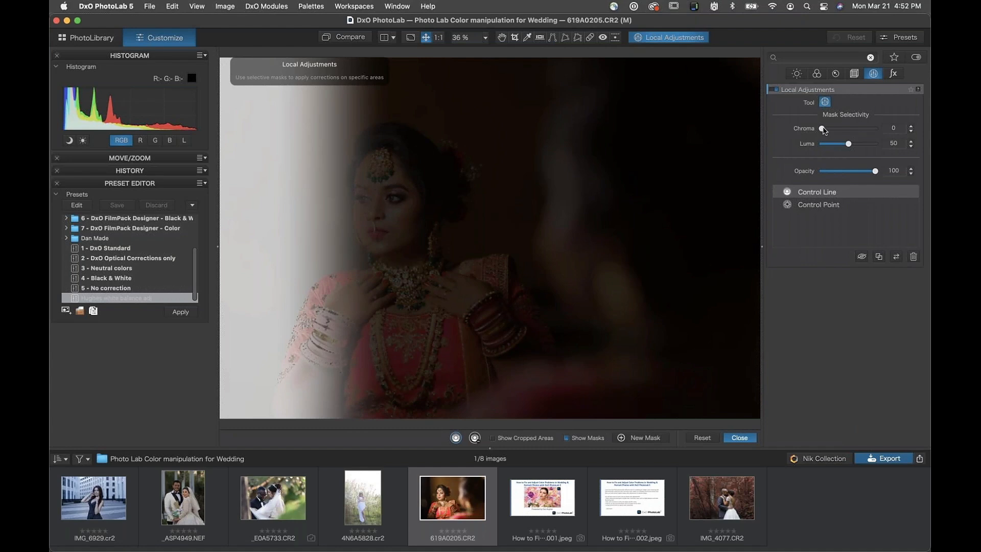
pyautogui.moveTo(848, 144)
pyautogui.mouseDown()
pyautogui.moveTo(862, 145)
pyautogui.moveTo(851, 148)
pyautogui.mouseUp()
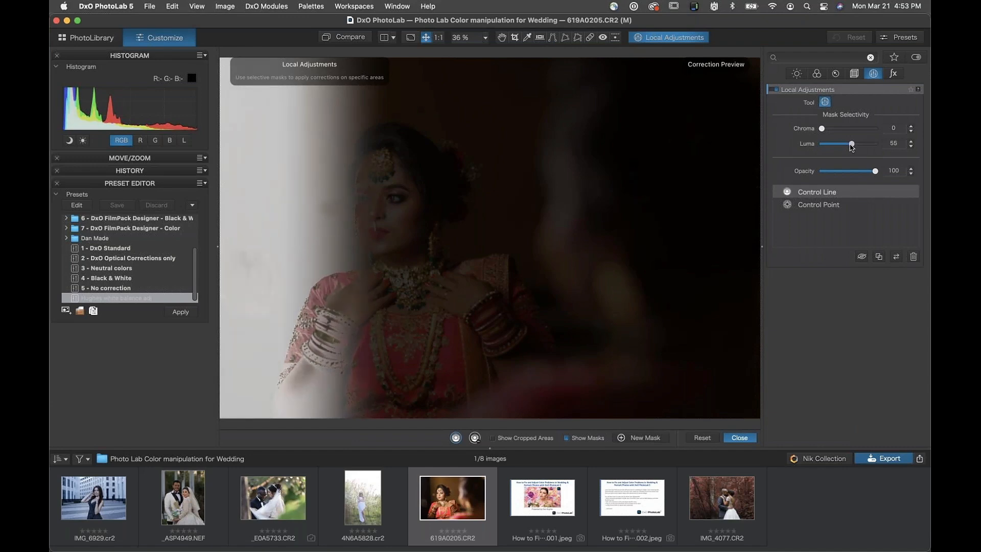
pyautogui.moveTo(392, 200); pyautogui.dragTo(275, 200)
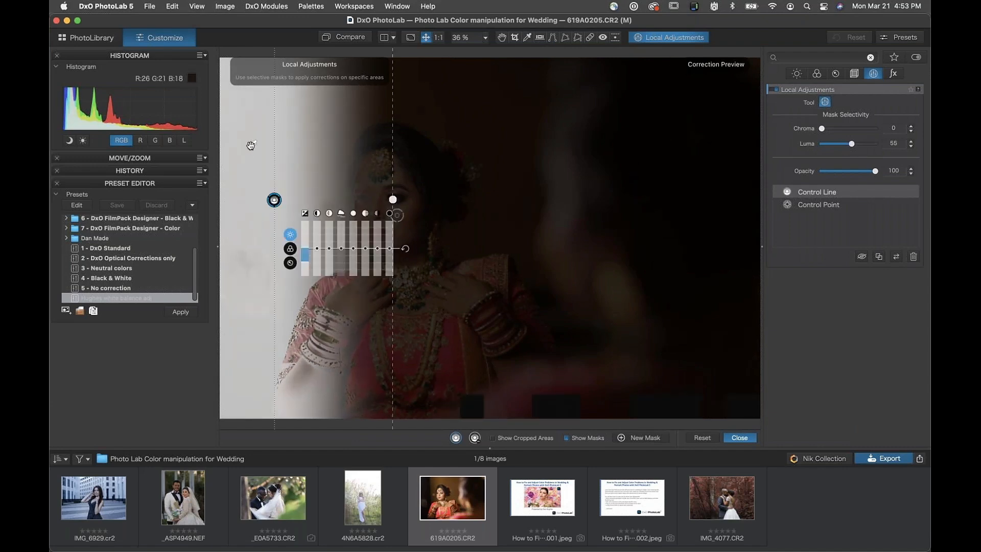
pyautogui.moveTo(845, 130); pyautogui.dragTo(855, 131)
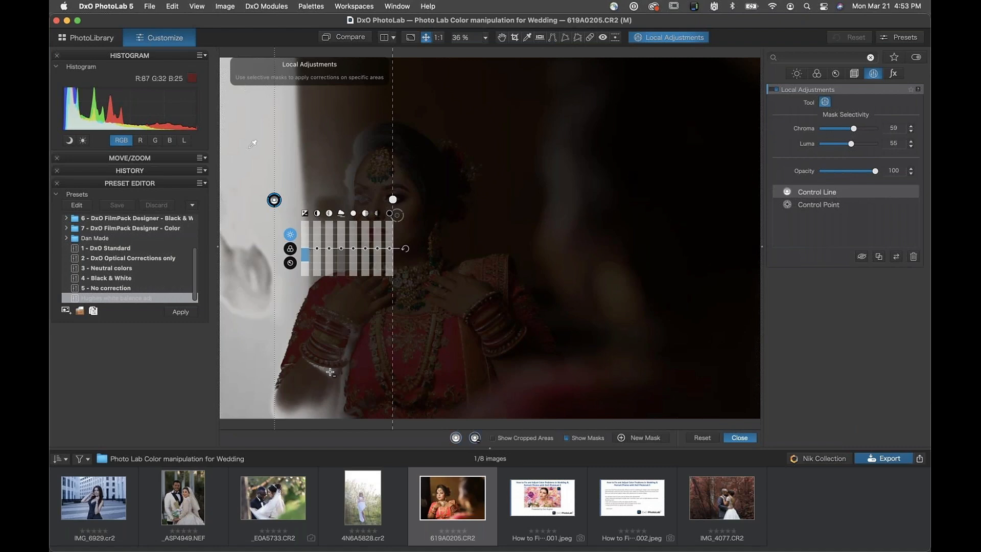
# Protect the bride's forearm, elbow and forehead from the control line's mask with four protecting control points, discarding the trial control line on her arm.
pyautogui.moveTo(331, 370)
pyautogui.mouseDown()
pyautogui.moveTo(276, 329)
pyautogui.moveTo(265, 339)
pyautogui.moveTo(297, 317)
pyautogui.moveTo(344, 304)
pyautogui.moveTo(291, 313)
pyautogui.moveTo(319, 355)
pyautogui.mouseUp()
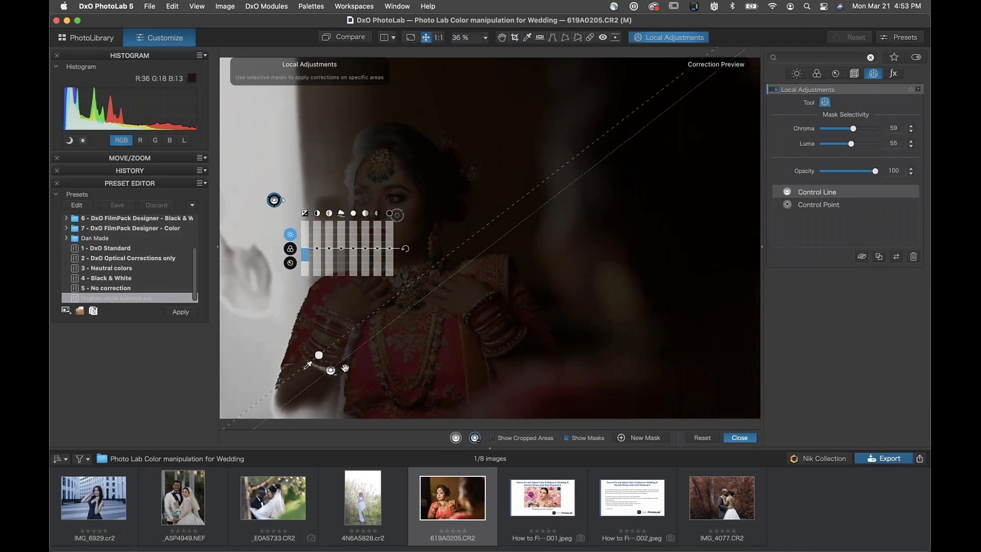
pyautogui.press('Delete')
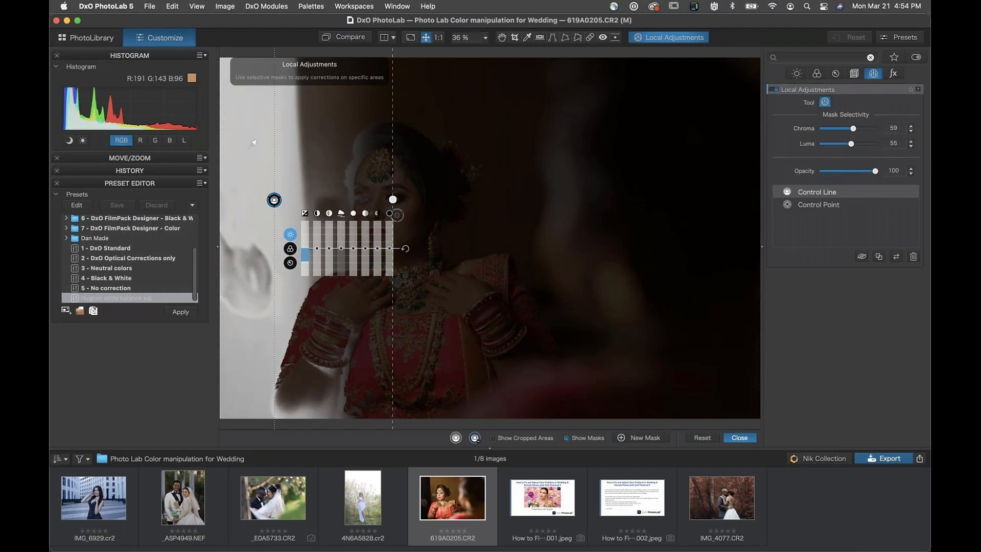
pyautogui.rightClick(453, 288)
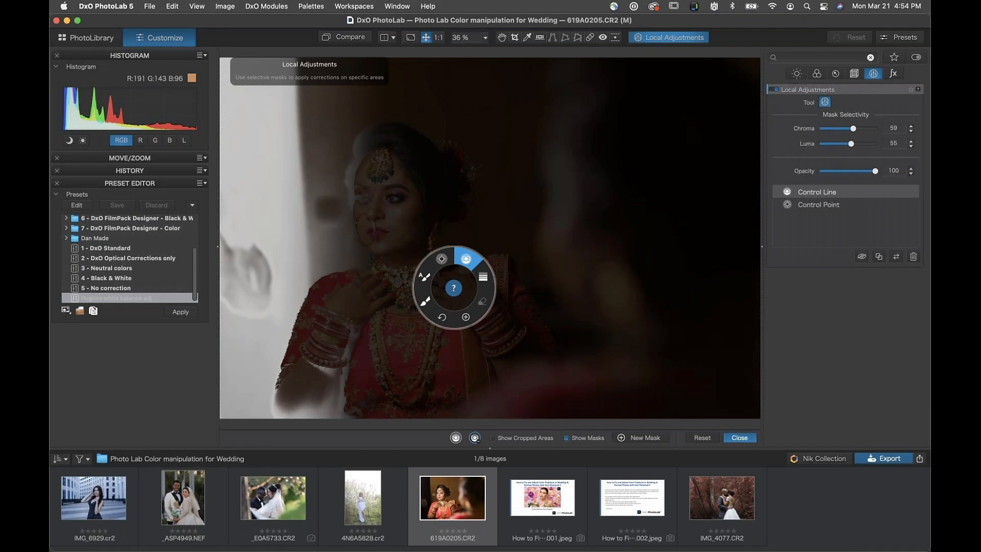
pyautogui.click(445, 259)
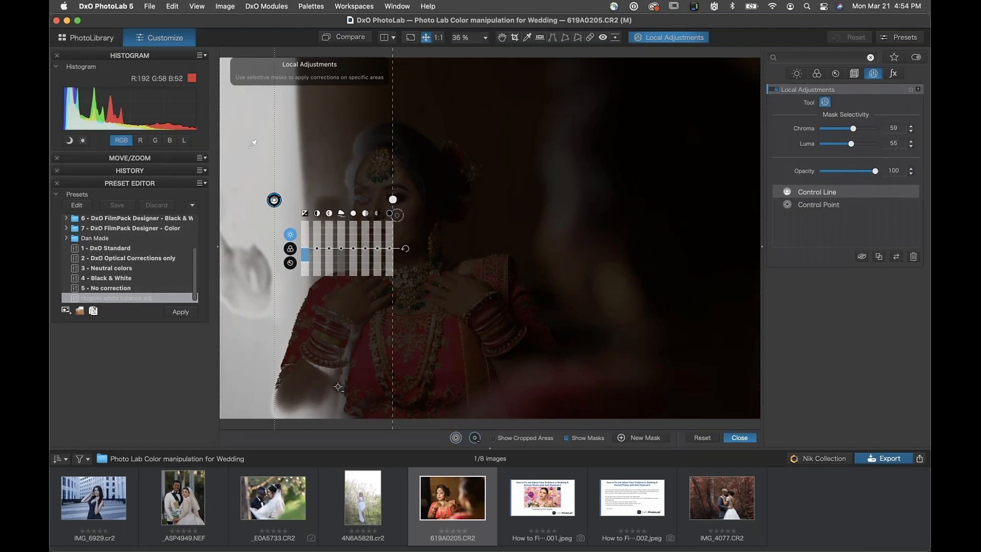
pyautogui.click(306, 414)
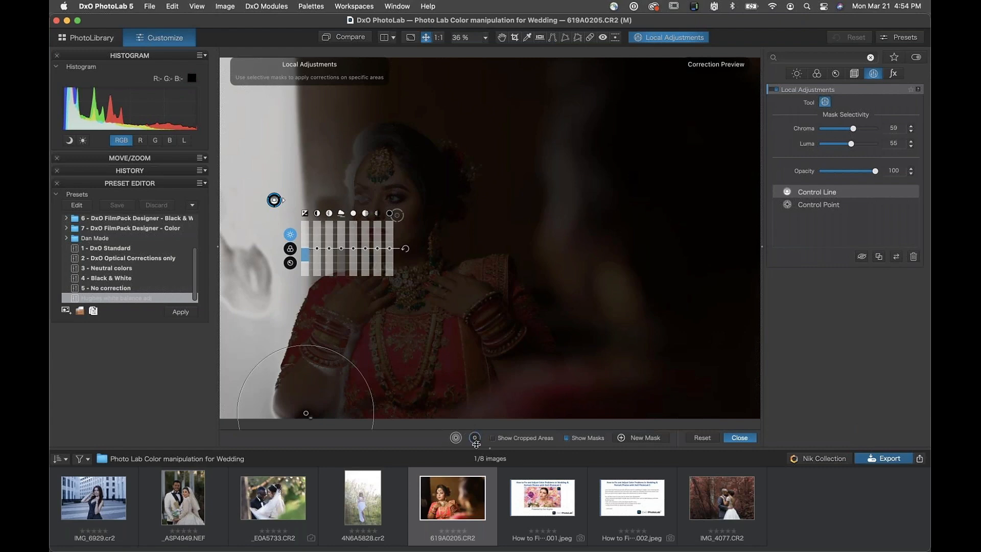
pyautogui.click(344, 373)
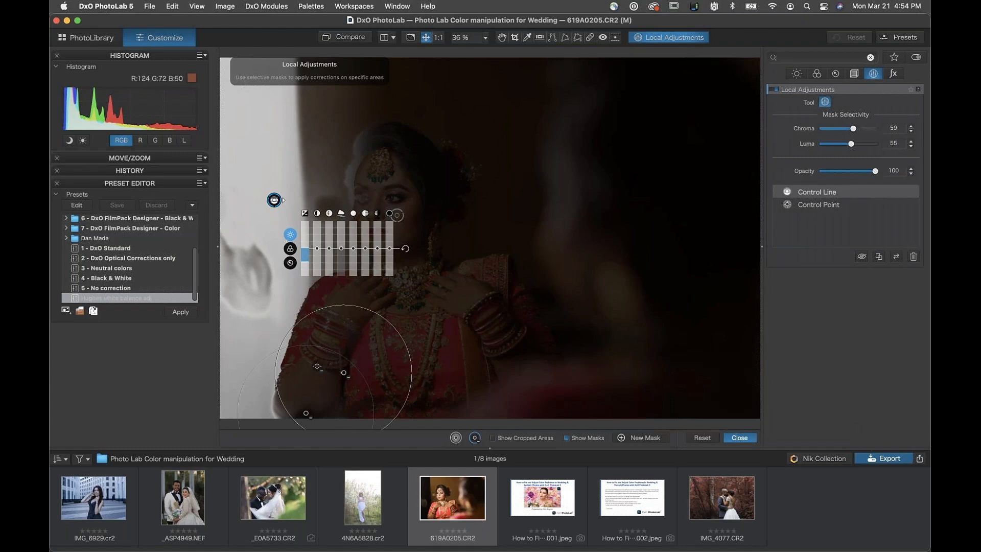
pyautogui.click(317, 366)
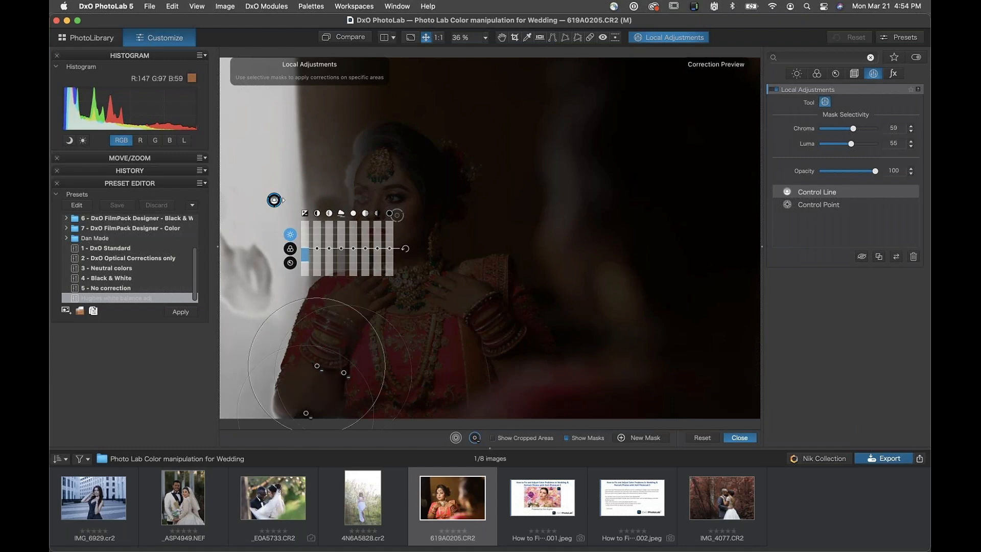
pyautogui.click(356, 171)
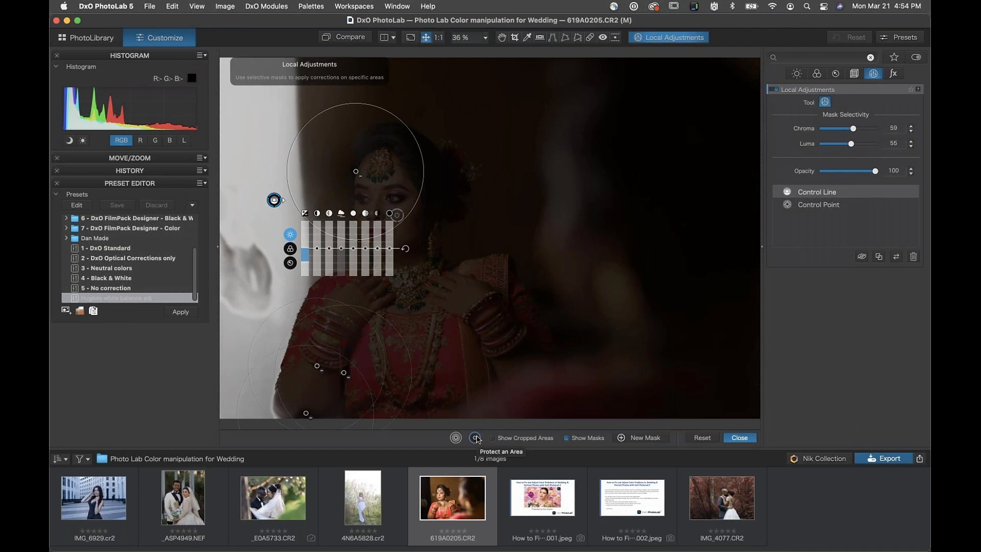
# Hide the mask overlay, add a control point over the dark wall beside the bride and fine-tune the mask's exposure.
pyautogui.click(475, 438)
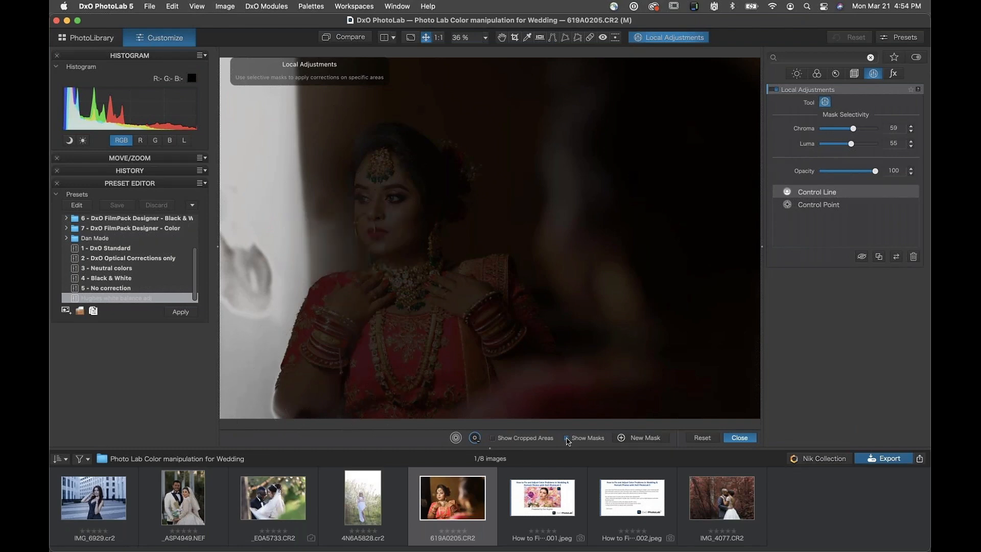
pyautogui.click(566, 439)
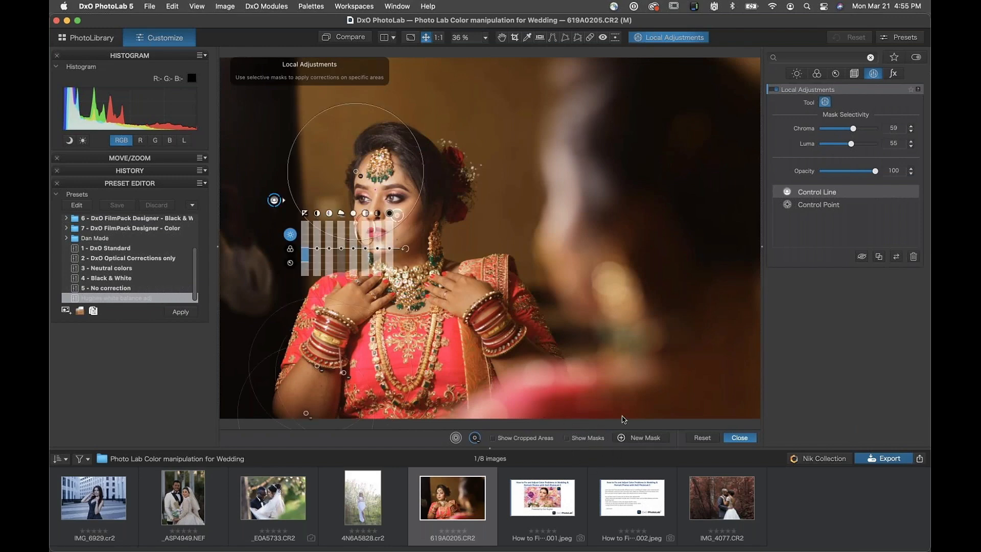
pyautogui.click(302, 204)
pyautogui.moveTo(305, 260); pyautogui.dragTo(305, 261)
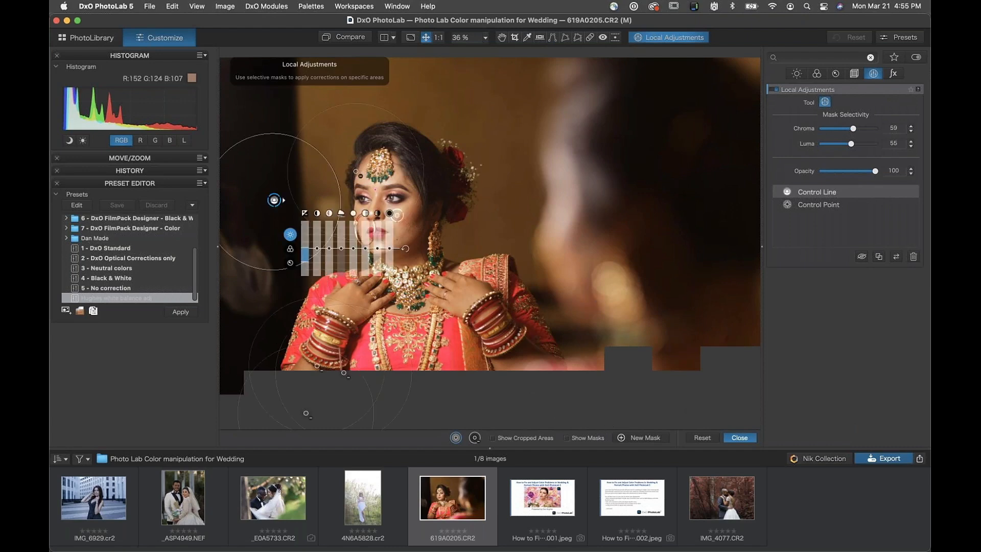
# Extend the mask over the blurred foreground figure with an additional control line and finish the local adjustments.
pyautogui.rightClick(571, 232)
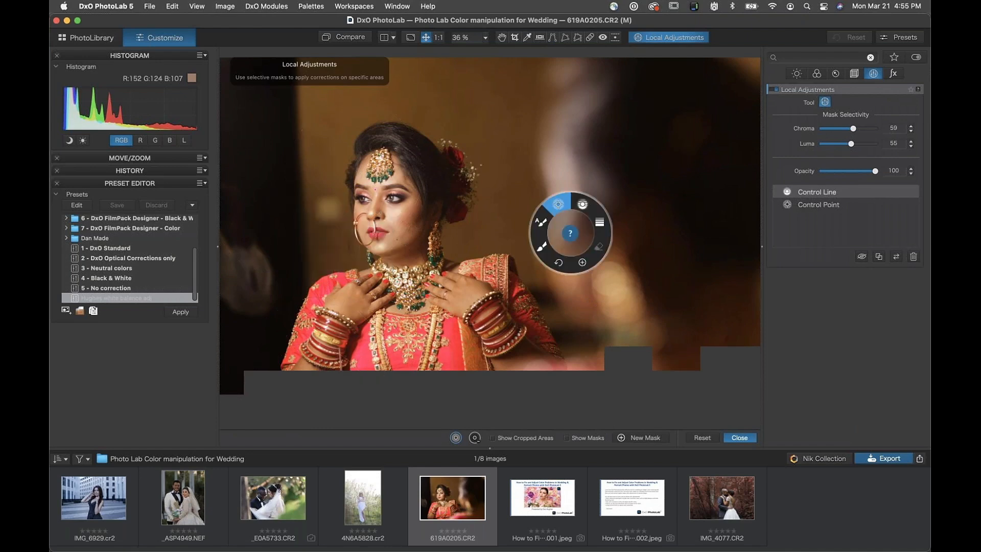
pyautogui.click(584, 206)
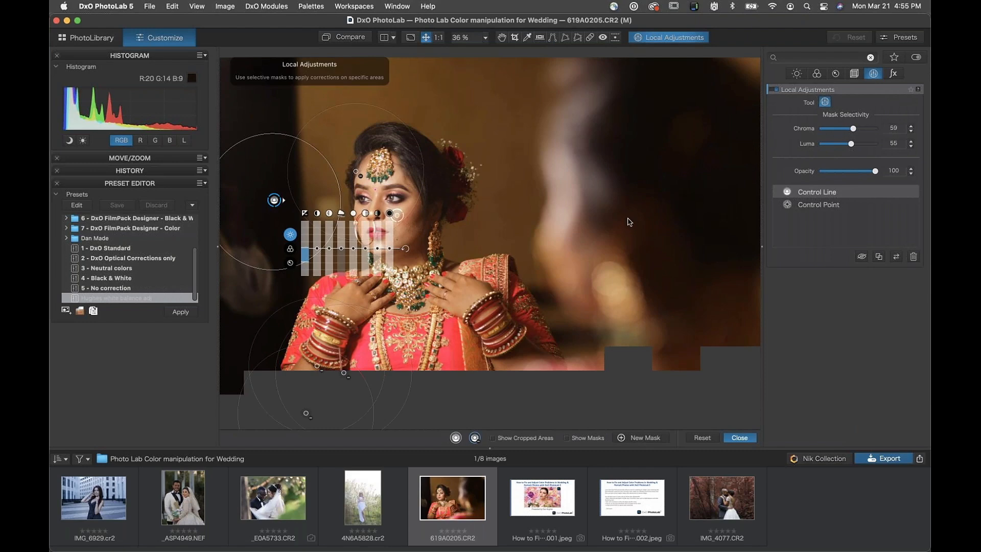
pyautogui.moveTo(628, 219); pyautogui.dragTo(718, 257)
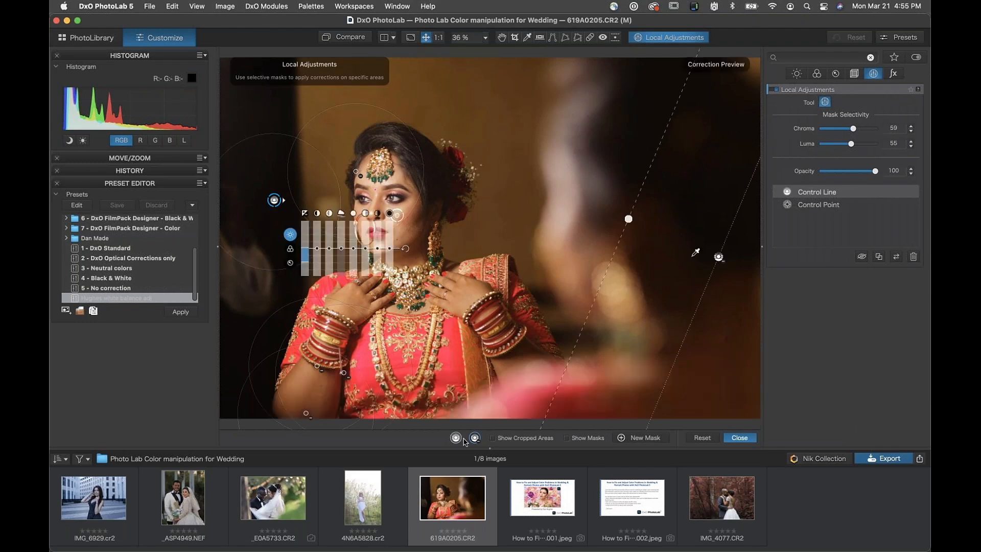
pyautogui.click(459, 438)
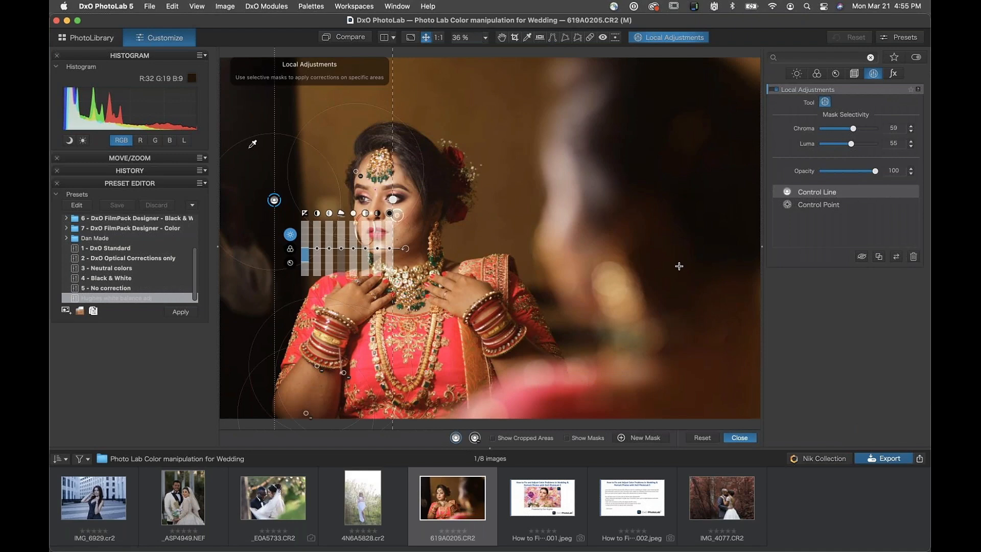
pyautogui.moveTo(683, 267)
pyautogui.mouseDown()
pyautogui.moveTo(560, 186)
pyautogui.moveTo(528, 206)
pyautogui.moveTo(526, 225)
pyautogui.mouseUp()
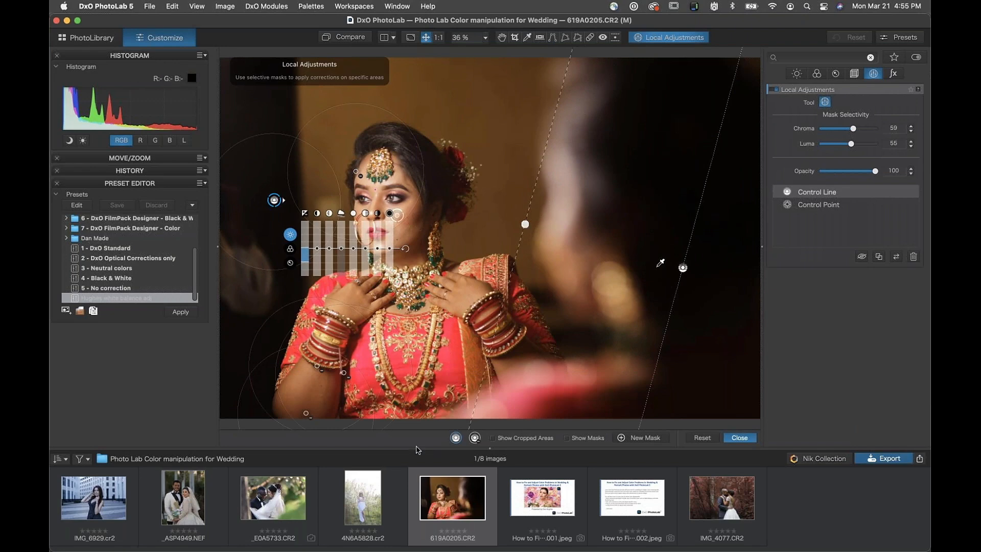
pyautogui.click(741, 438)
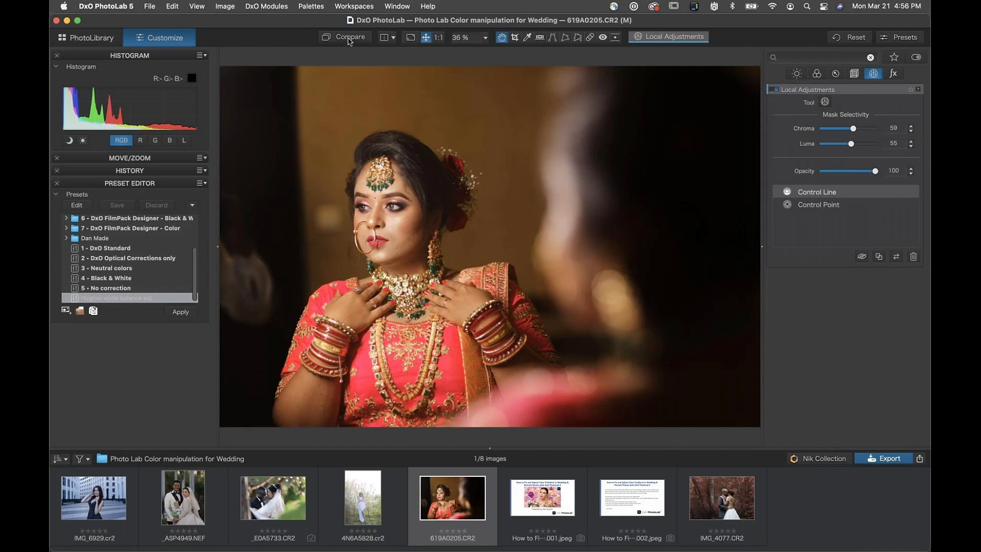
# Compare the bride photo with its uncorrected version, and set the white balance temperature to 4859.
pyautogui.click(348, 39)
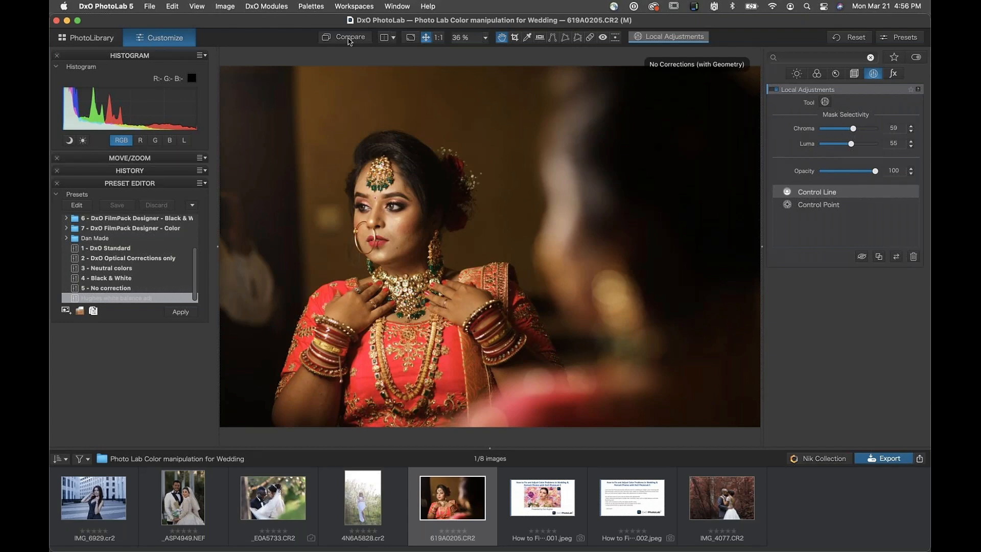
pyautogui.click(350, 41)
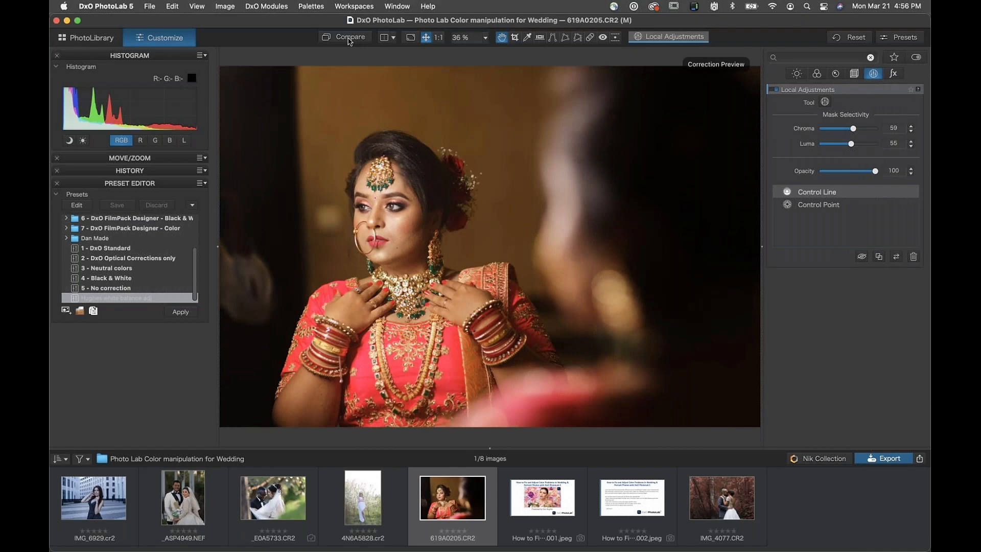
pyautogui.click(815, 76)
pyautogui.moveTo(844, 130); pyautogui.dragTo(846, 130)
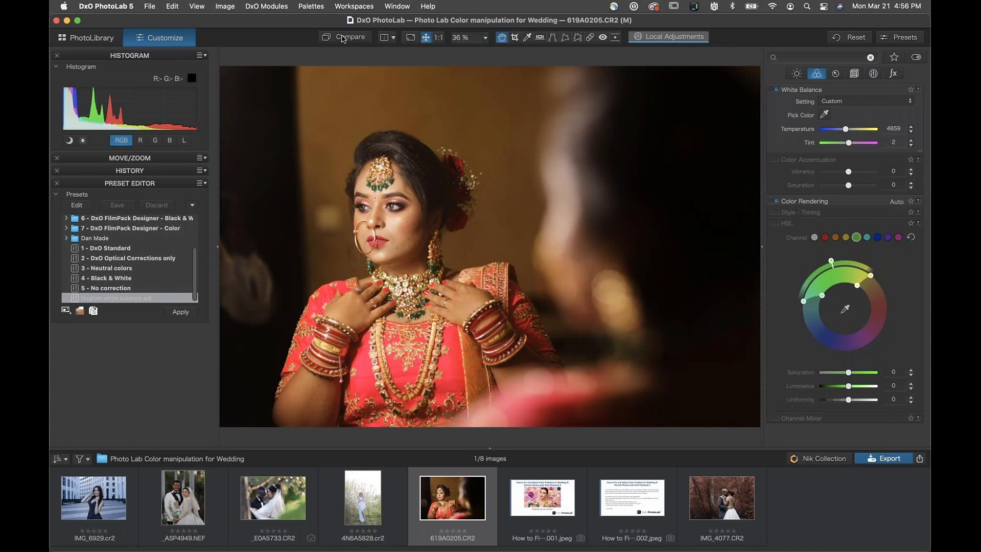
# Compare the corrected and uncorrected bride photo in an enlarged view with the side palettes hidden, and restore the palettes.
pyautogui.press('Tab')
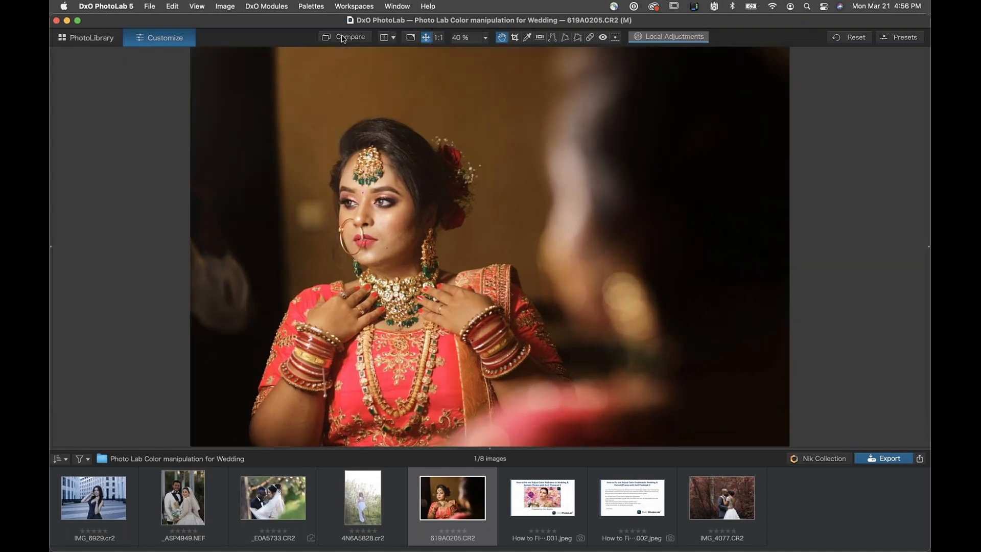
pyautogui.click(343, 39)
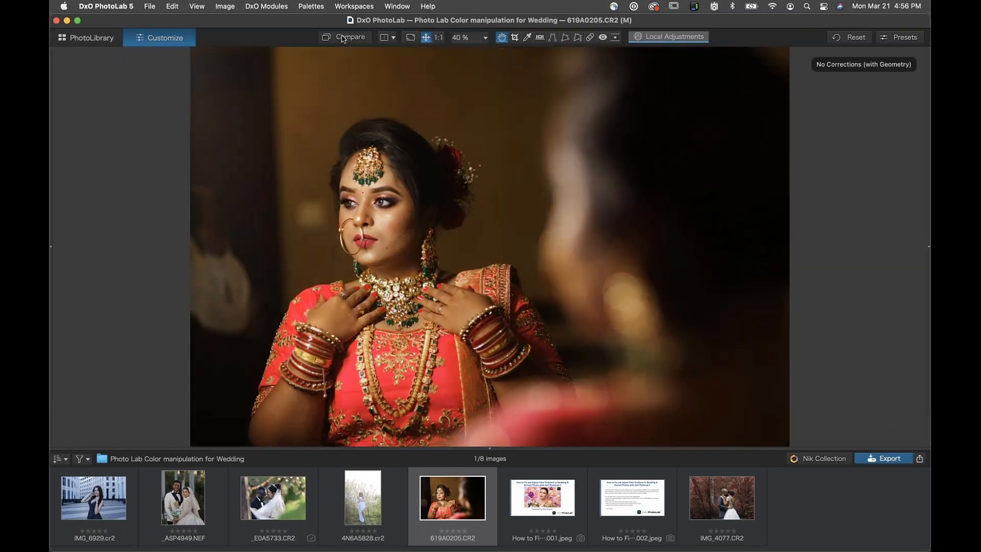
pyautogui.click(342, 39)
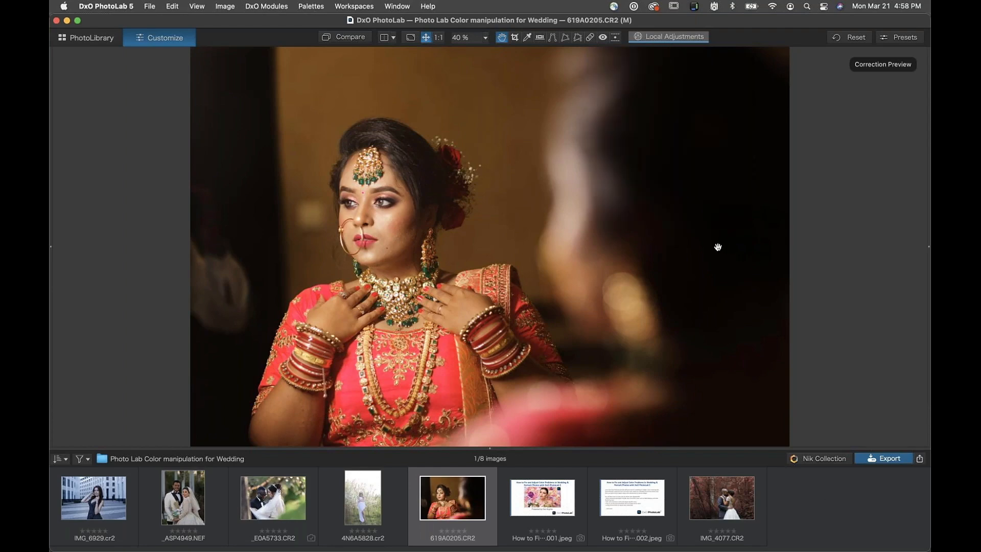
pyautogui.press('Tab')
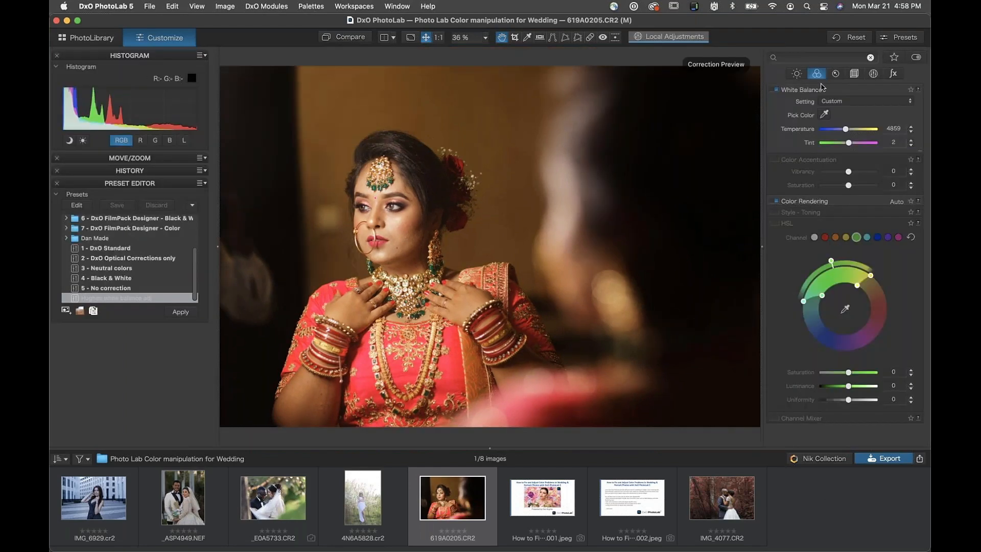
# Turn on the Volume Deformation geometry correction for the bride photo.
pyautogui.click(860, 75)
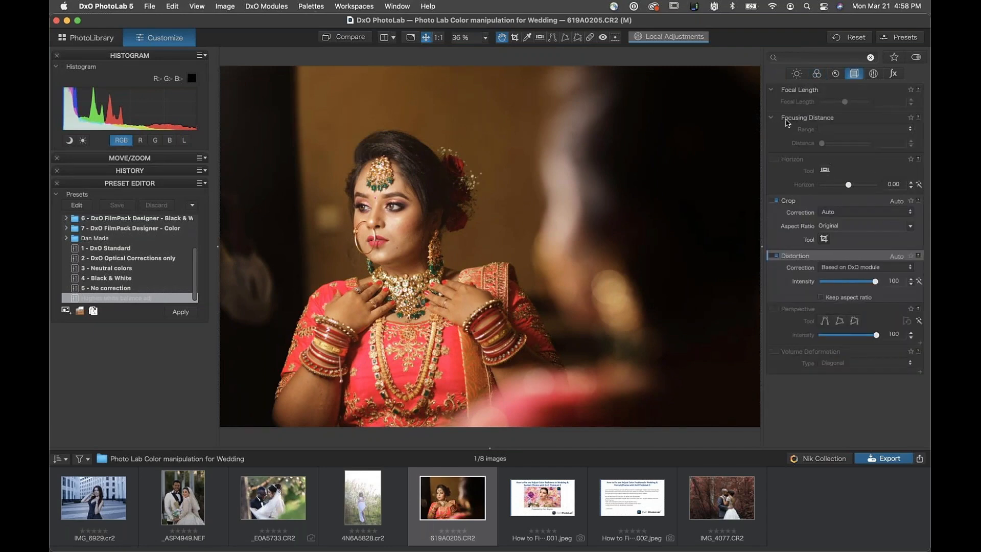
pyautogui.moveTo(816, 260)
pyautogui.click(806, 353)
pyautogui.click(776, 351)
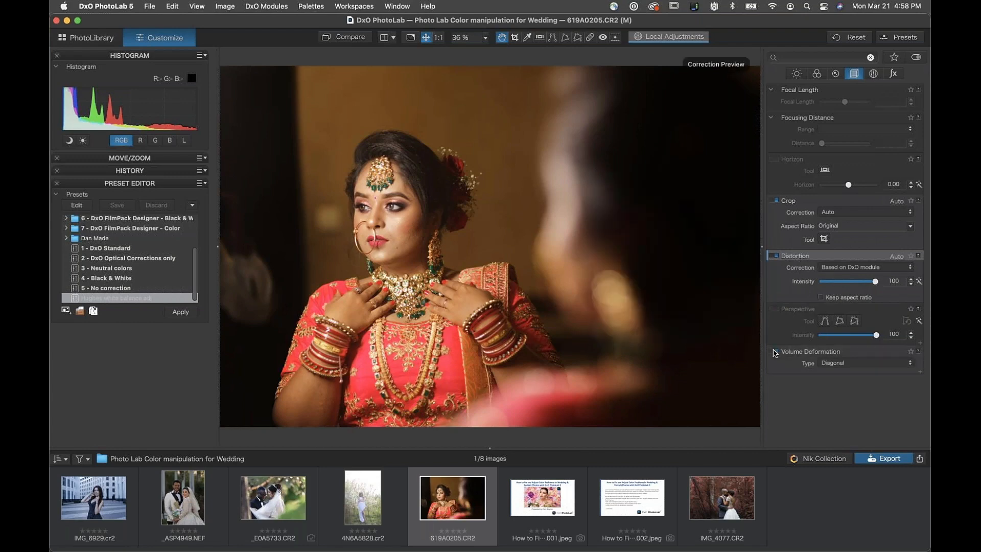
# Try a lower Global value for Lens Sharpness, reset it, and enable the Unsharp Mask for the bride photo.
pyautogui.click(795, 75)
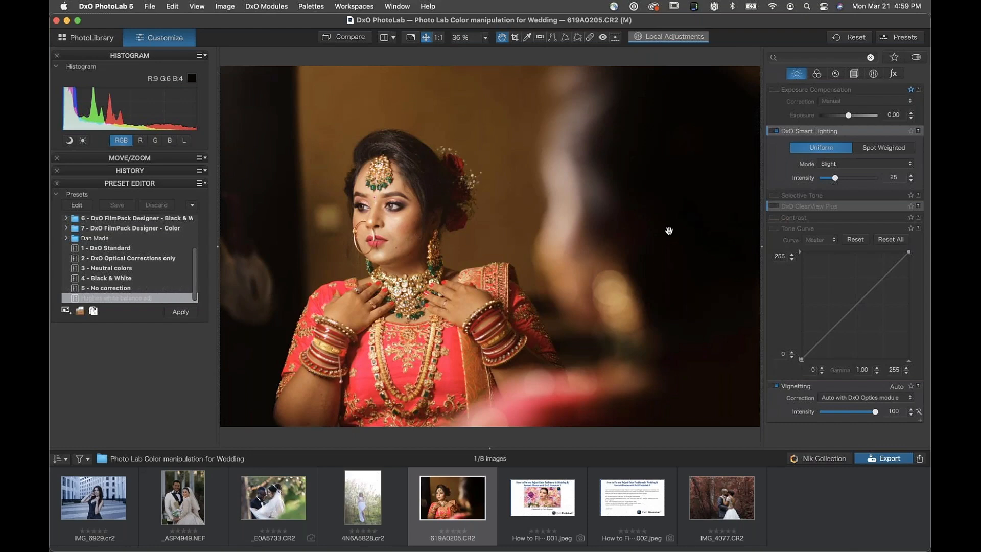
pyautogui.click(836, 74)
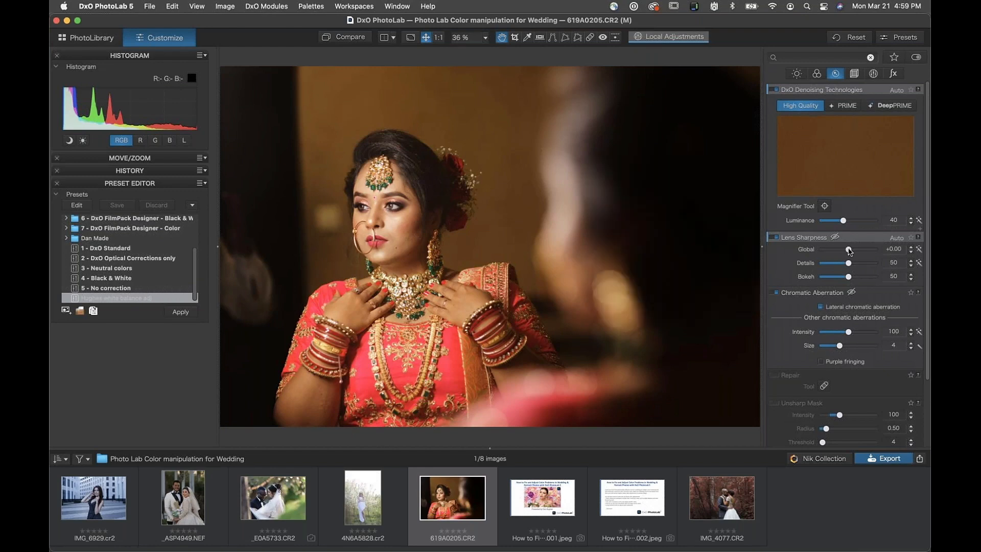
pyautogui.moveTo(849, 250); pyautogui.dragTo(828, 249)
pyautogui.doubleClick(829, 251)
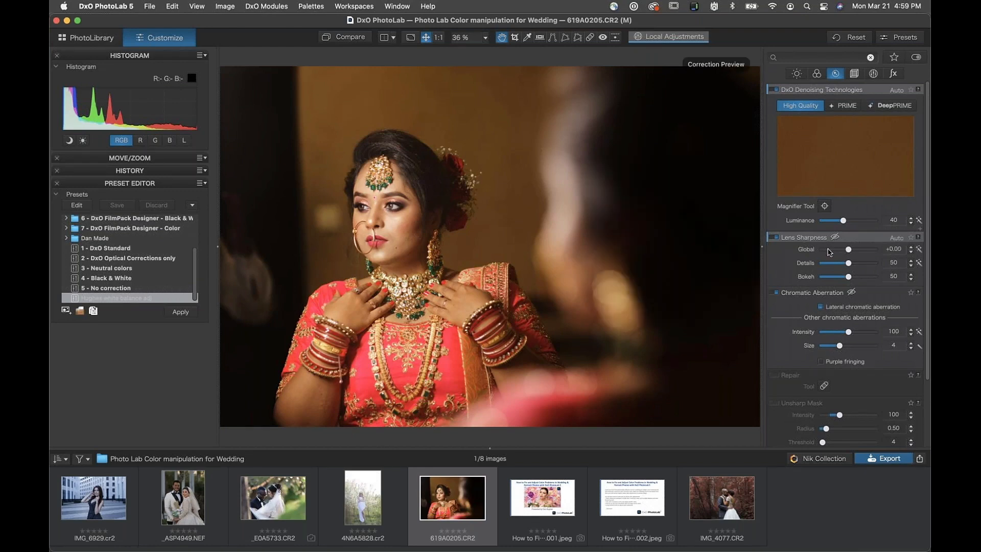
pyautogui.moveTo(815, 240)
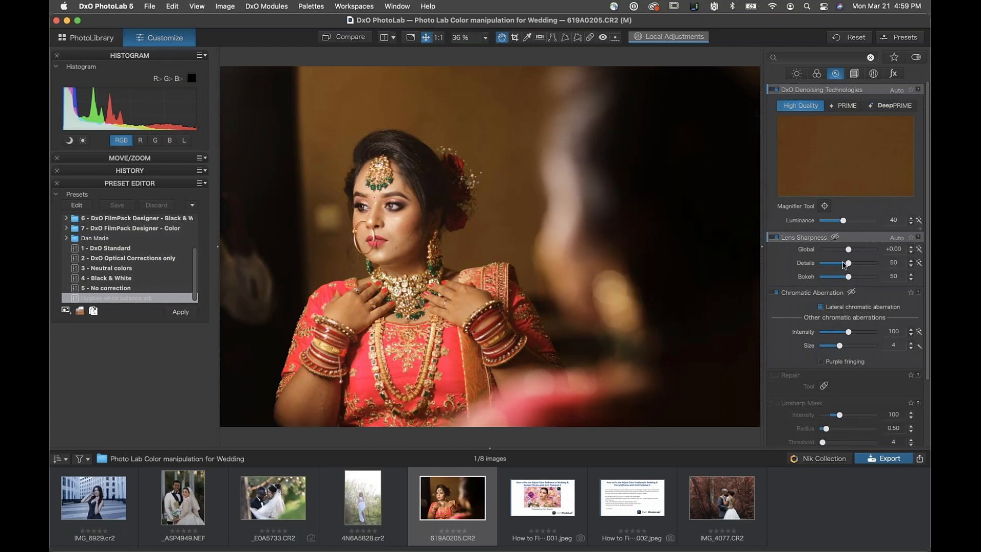
pyautogui.click(791, 237)
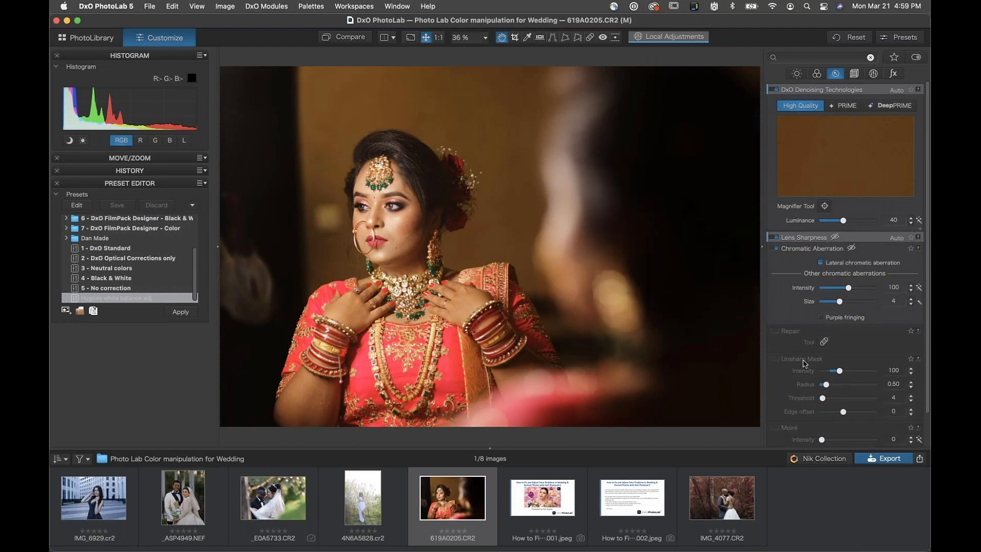
pyautogui.click(776, 360)
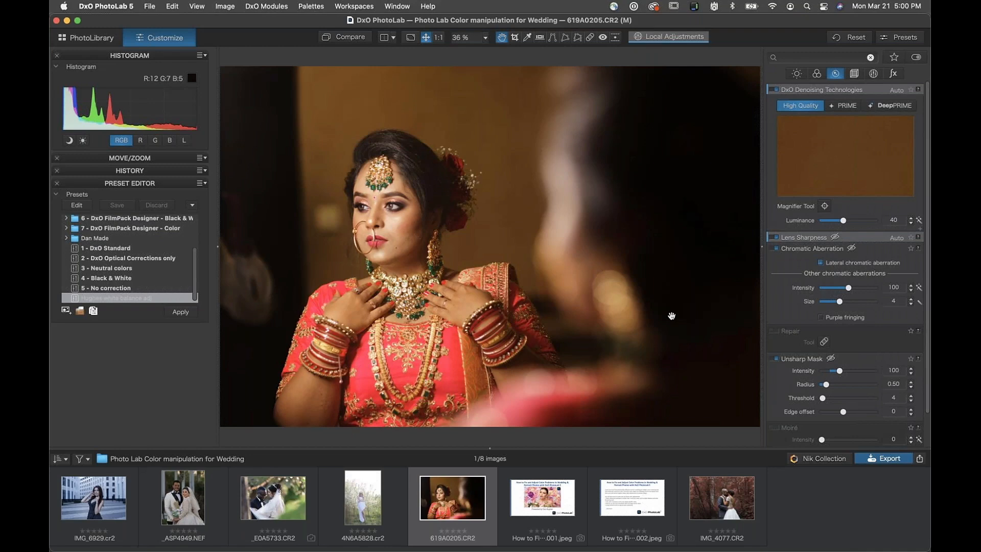
# Display the title slide image "How to Fix and Adjust Color Problems in Wedding & Portrait Photos with DxO PhotoLab 5.001.jpeg".
pyautogui.click(552, 493)
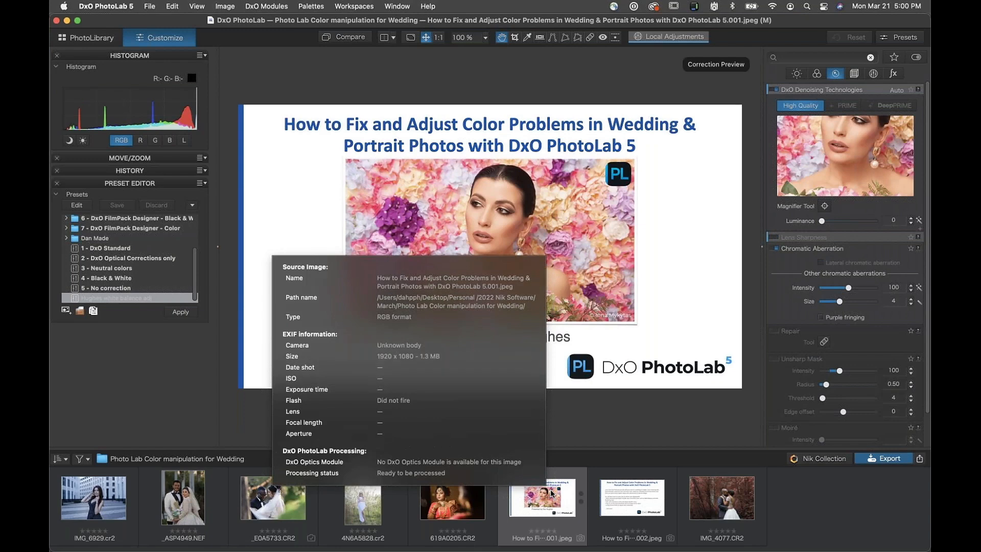